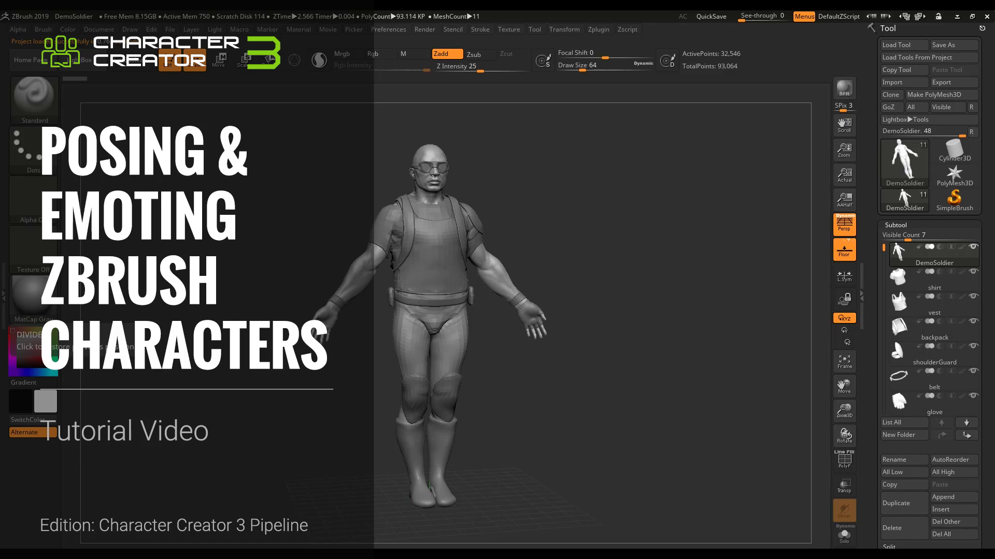
# Step: Create a combined low-resolution posing mesh of all the soldier's subtools with Transpose Master's TPoseMesh
pyautogui.moveTo(673, 337); pyautogui.dragTo(814, 309)
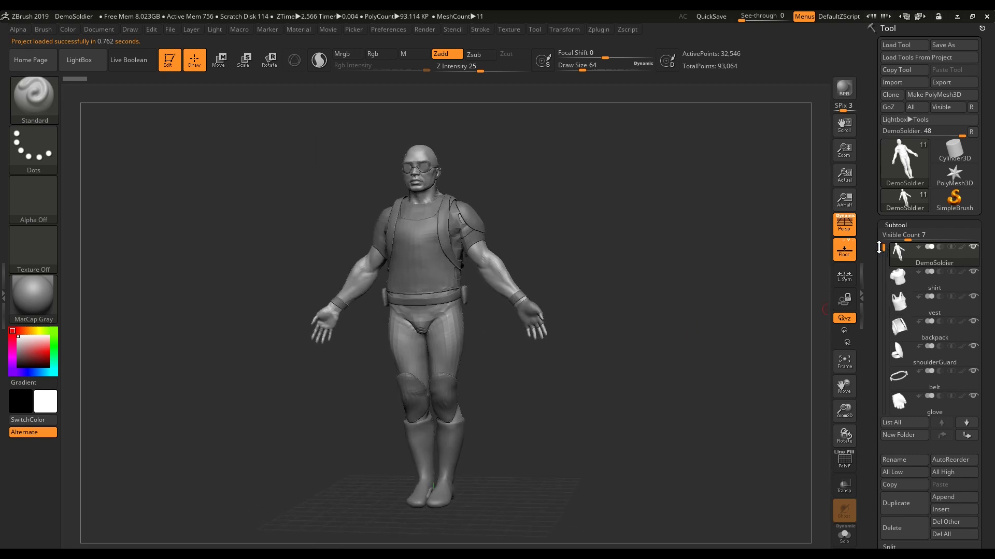
pyautogui.moveTo(879, 247); pyautogui.dragTo(888, 308)
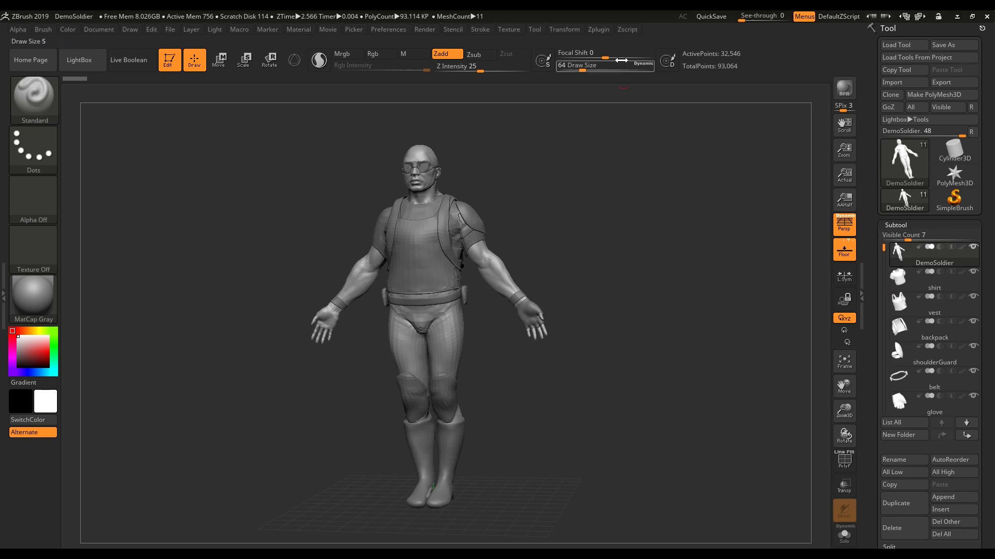
pyautogui.click(602, 30)
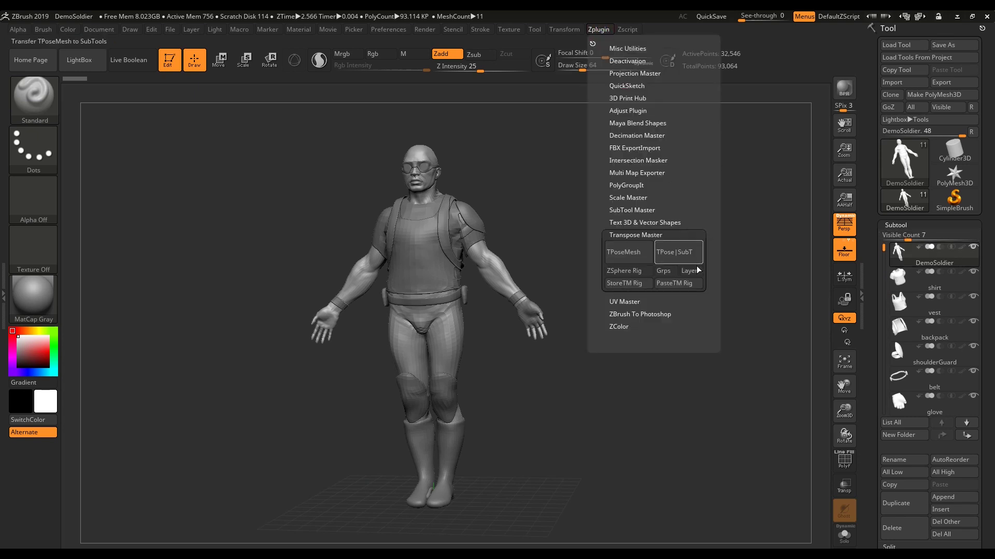
pyautogui.click(641, 253)
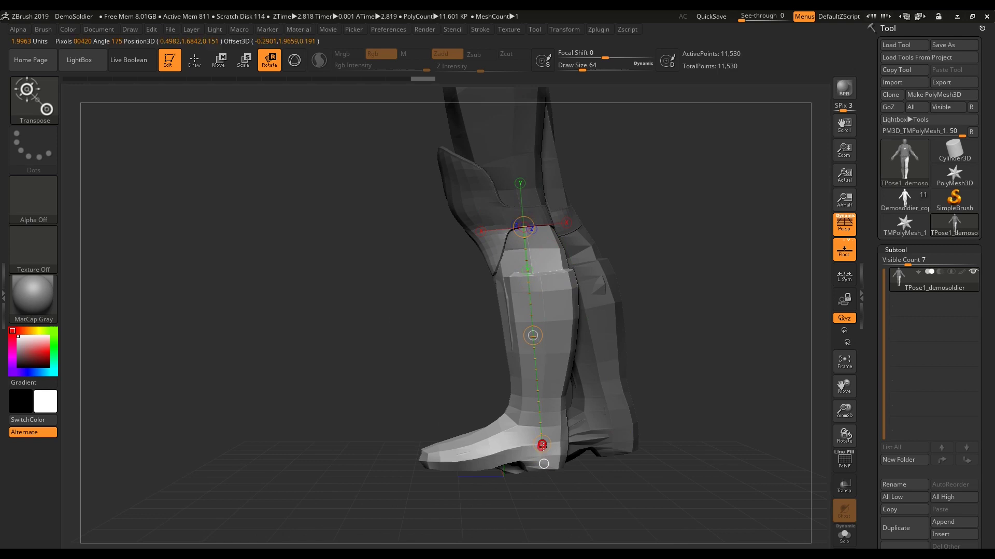
# Step: Rotate the unmasked lower leg backward at the knee, and mask the leg to tilt its foot at the ankle
pyautogui.moveTo(542, 446); pyautogui.dragTo(580, 438)
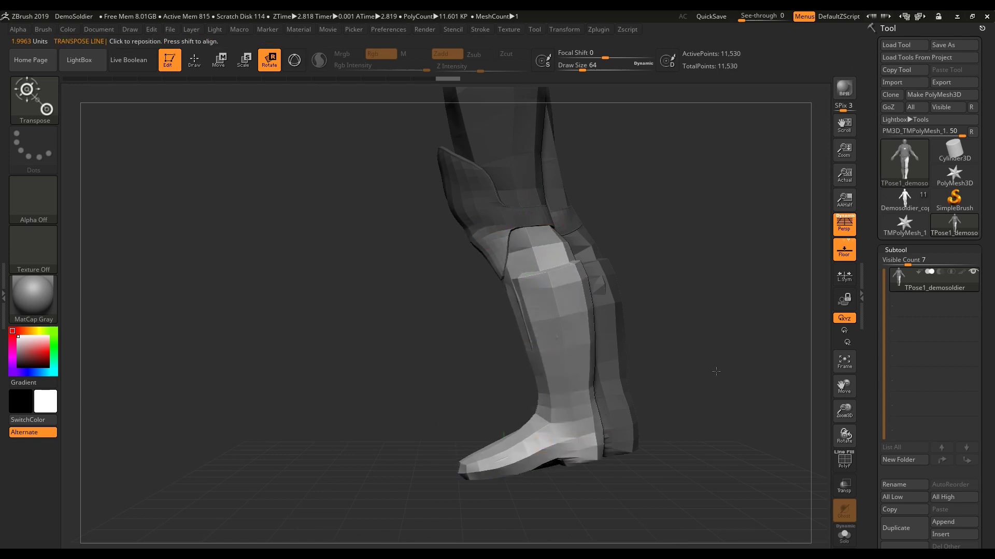
pyautogui.keyDown('alt'); pyautogui.moveTo(673, 393); pyautogui.dragTo(627, 358); pyautogui.keyUp('alt')
pyautogui.keyDown('ctrl'); pyautogui.moveTo(489, 342); pyautogui.dragTo(499, 416); pyautogui.keyUp('ctrl')
pyautogui.moveTo(436, 431); pyautogui.dragTo(445, 455)
pyautogui.moveTo(523, 406)
pyautogui.keyDown('ctrl'); pyautogui.mouseDown()
pyautogui.moveTo(430, 457)
pyautogui.moveTo(429, 440)
pyautogui.mouseUp(); pyautogui.keyUp('ctrl')
# Step: Mask the legs and tilt the soldier's upper body sideways about the waist with Transpose Rotate
pyautogui.moveTo(611, 341); pyautogui.dragTo(712, 353)
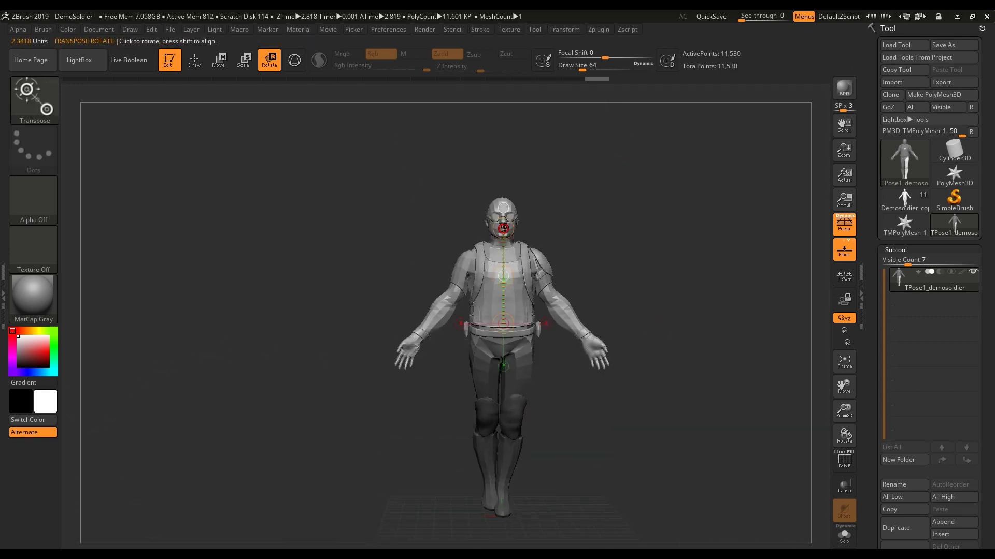
pyautogui.press('ctrl')
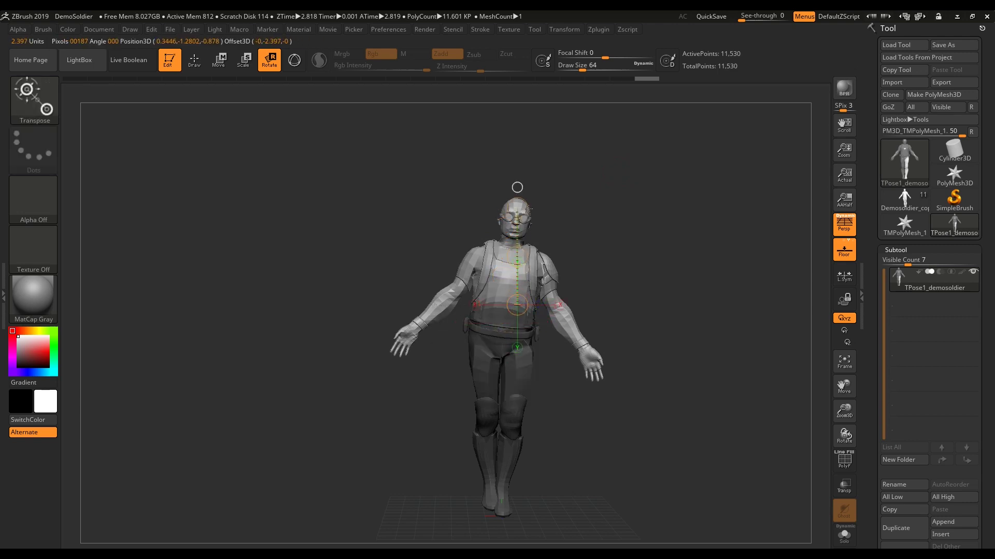
pyautogui.moveTo(529, 209)
pyautogui.mouseDown(button='right')
pyautogui.moveTo(556, 213)
pyautogui.moveTo(482, 282)
pyautogui.mouseUp(button='right')
pyautogui.keyDown('ctrl'); pyautogui.moveTo(482, 281); pyautogui.dragTo(479, 243); pyautogui.keyUp('ctrl')
pyautogui.moveTo(481, 277); pyautogui.dragTo(475, 153)
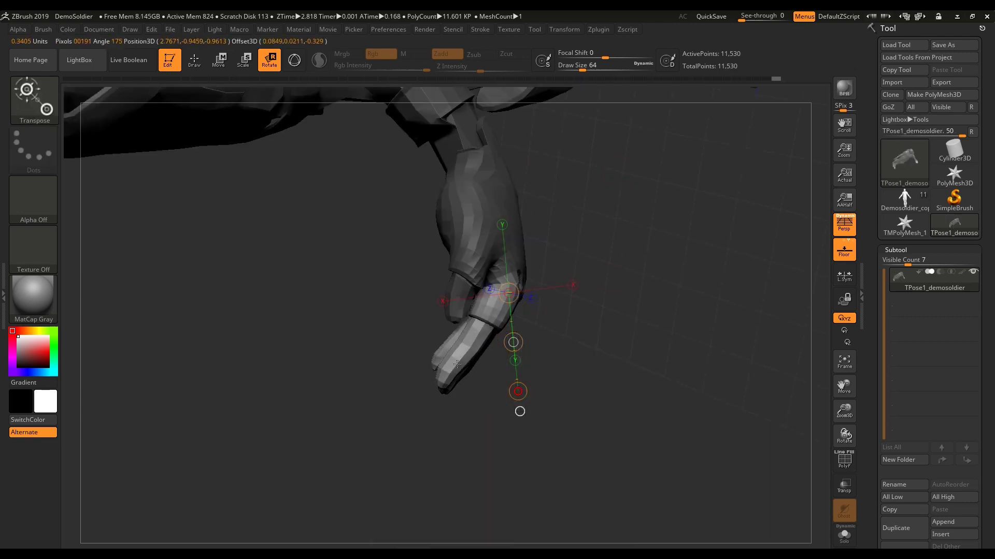
# Step: Bend the unmasked fingers of the soldier's hand inward with the transpose line
pyautogui.moveTo(474, 362); pyautogui.dragTo(435, 348)
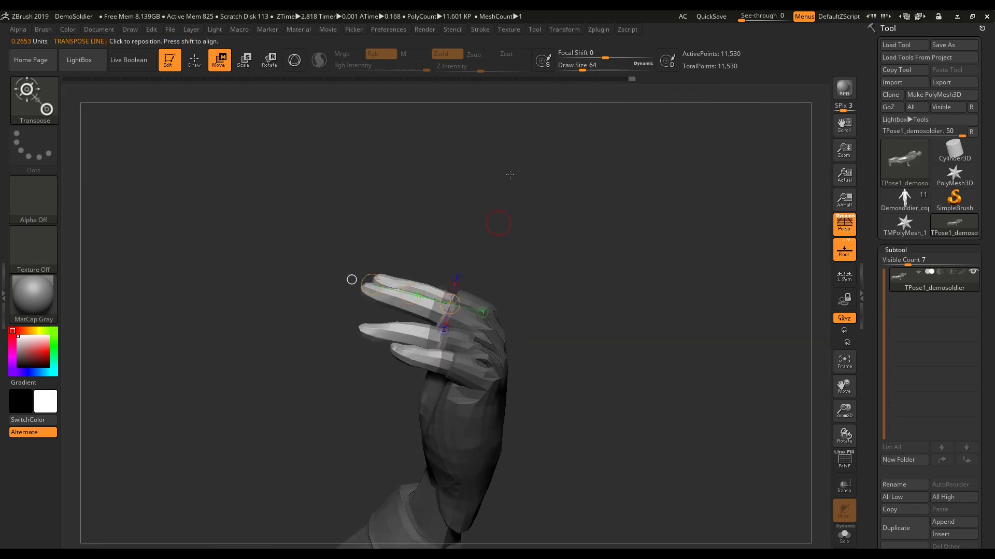
pyautogui.press('ctrl')
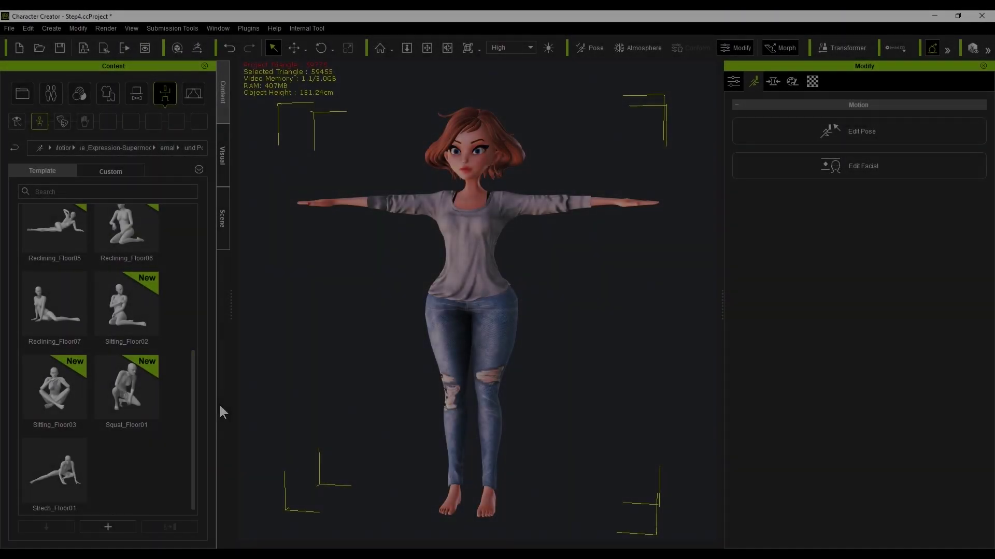
# Step: In Character Creator, apply the Strech_Floor01 pose and the Pleasant facial expression to the clothed cartoon woman
pyautogui.doubleClick(54, 472)
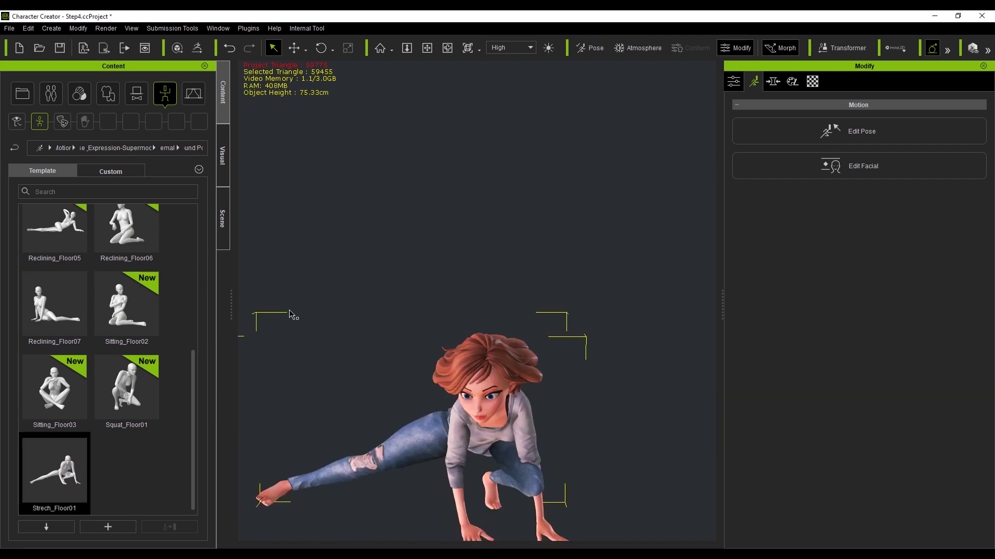
pyautogui.click(63, 122)
pyautogui.scroll(5, 498, 391)
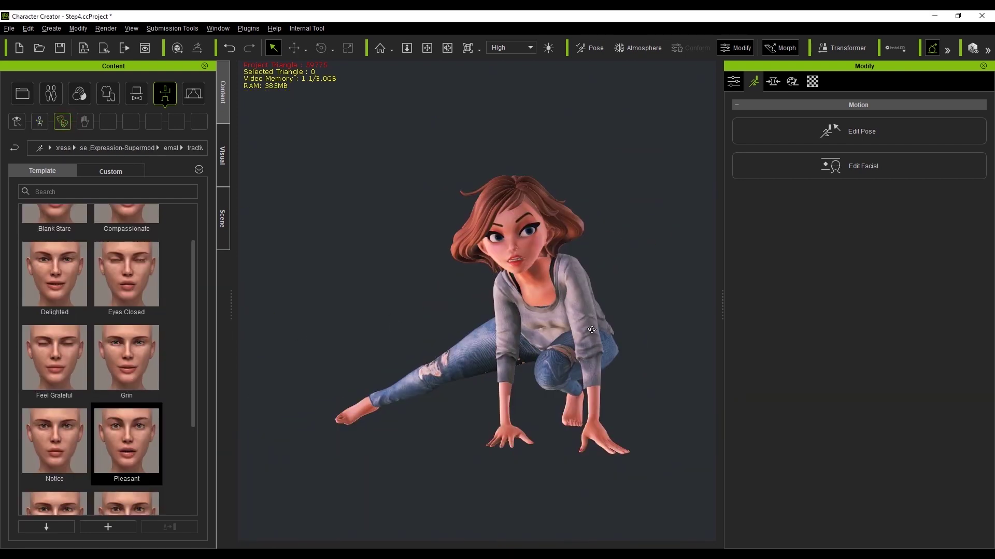
# Step: Select all of the avatar's scene items, from Underwear_Bottoms through CC_Base_Teeth, including hair, clothes and body
pyautogui.click(222, 225)
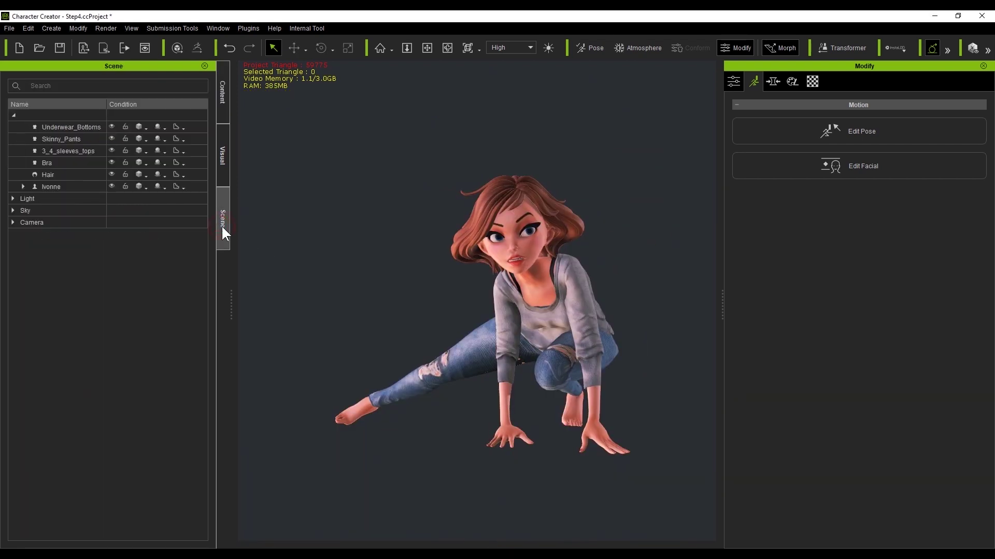
pyautogui.doubleClick(50, 187)
pyautogui.click(54, 210)
pyautogui.keyDown('shift'); pyautogui.click(78, 129); pyautogui.keyUp('shift')
# Step: Send the selected meshes to ZBrush through GoZ with Use Current Pose enabled
pyautogui.click(196, 45)
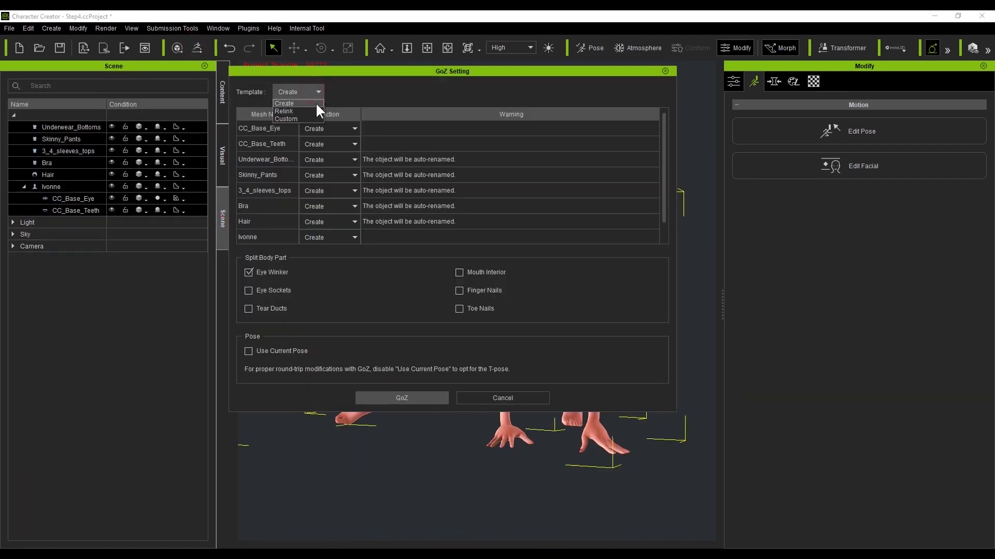
pyautogui.click(298, 352)
pyautogui.click(401, 397)
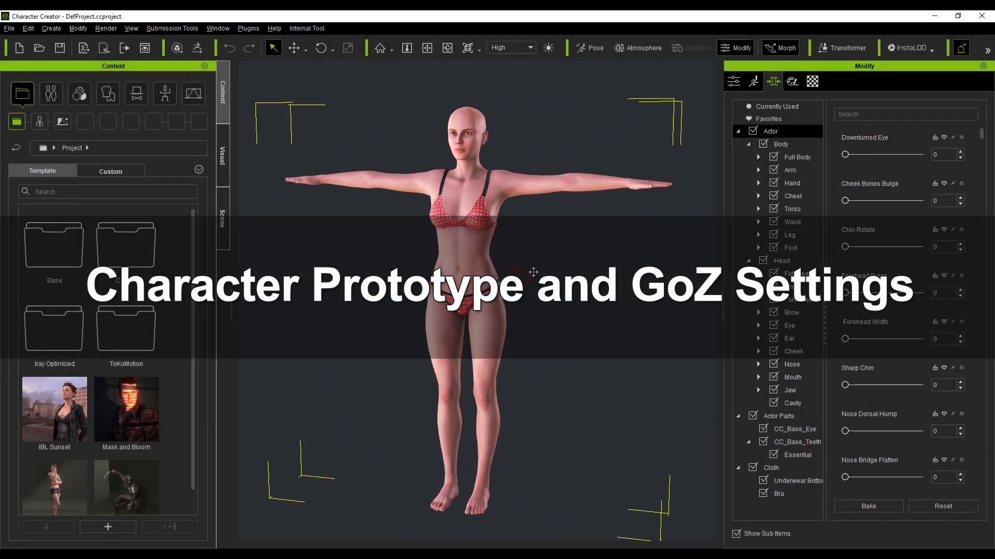
# Step: Load the Old Heavy Male avatar from the Essential Morphs base characters
pyautogui.click(42, 122)
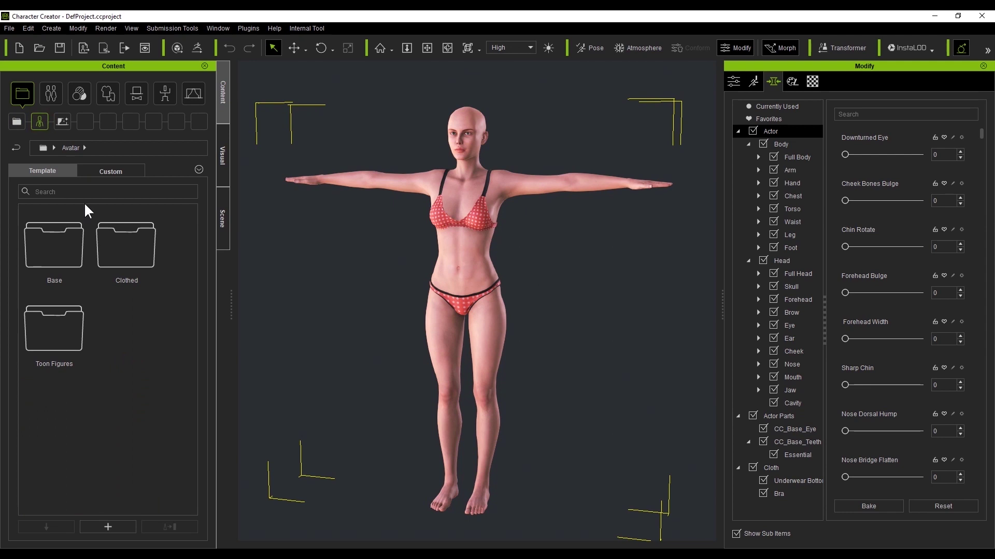
pyautogui.doubleClick(61, 252)
pyautogui.doubleClick(70, 325)
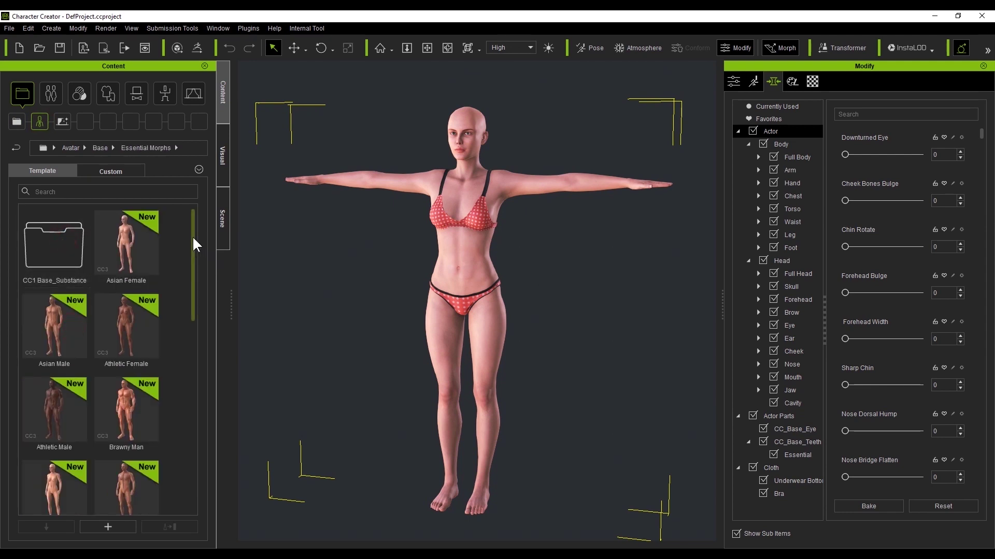
pyautogui.moveTo(191, 235); pyautogui.dragTo(222, 385)
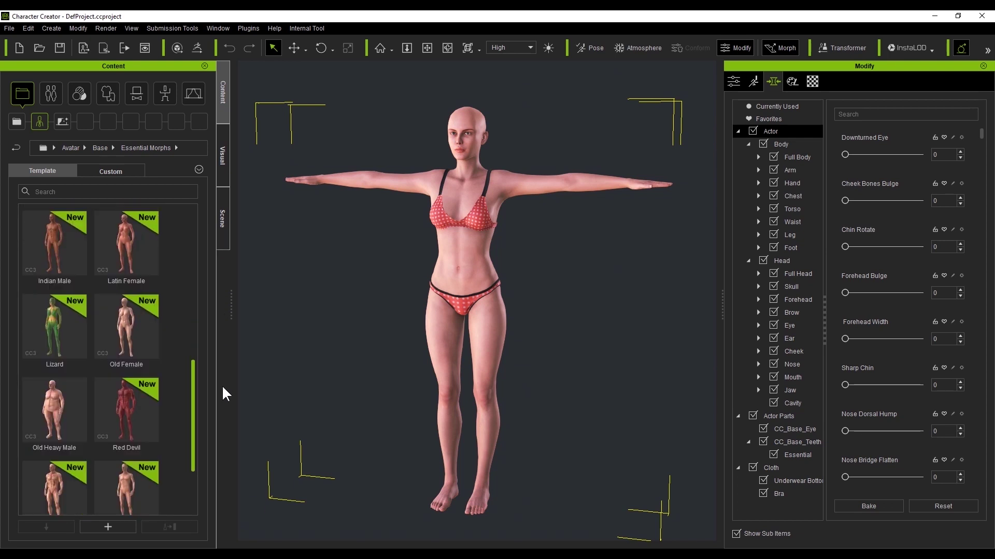
pyautogui.doubleClick(70, 418)
pyautogui.click(409, 306)
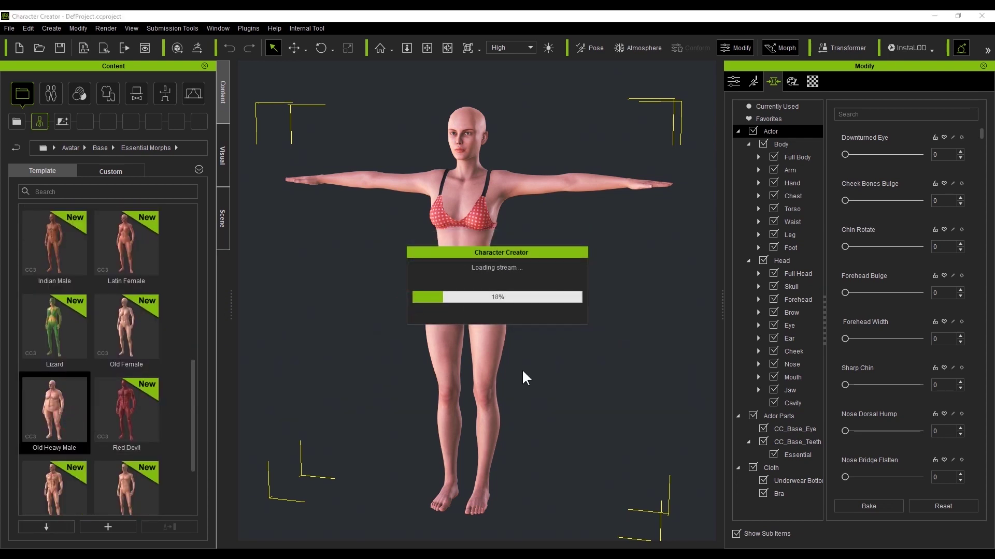
pyautogui.moveTo(505, 373); pyautogui.dragTo(384, 400, button='right')
# Step: Load the Scar Male avatar in place of the current character
pyautogui.scroll(-3, 205, 412)
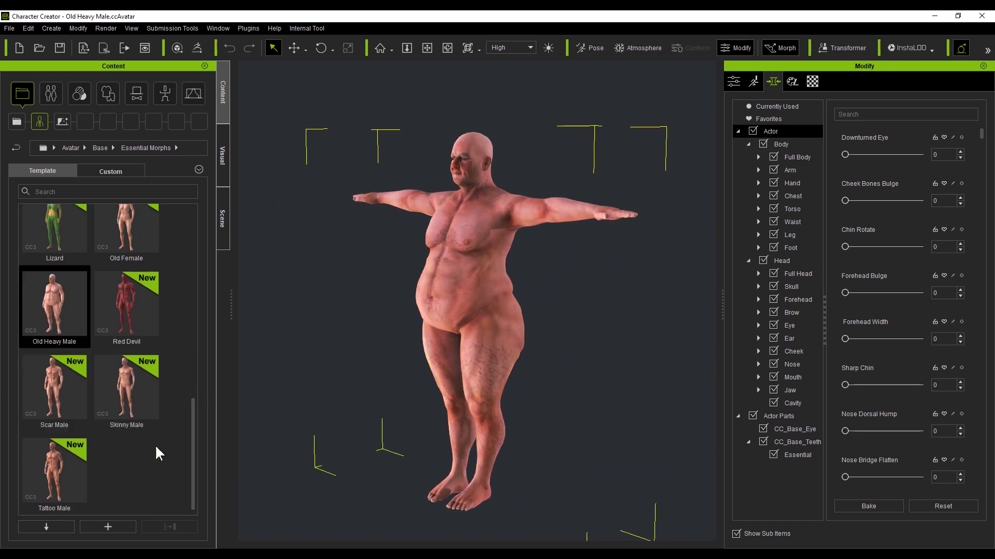
pyautogui.doubleClick(78, 400)
pyautogui.click(411, 307)
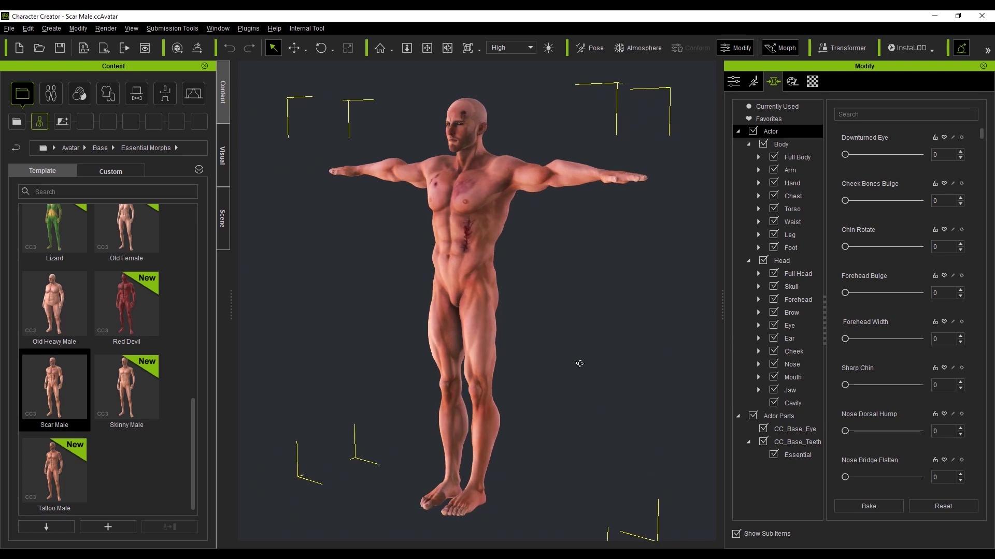
# Step: Load the Ivonne avatar from the Toon Figures collection
pyautogui.doubleClick(126, 243)
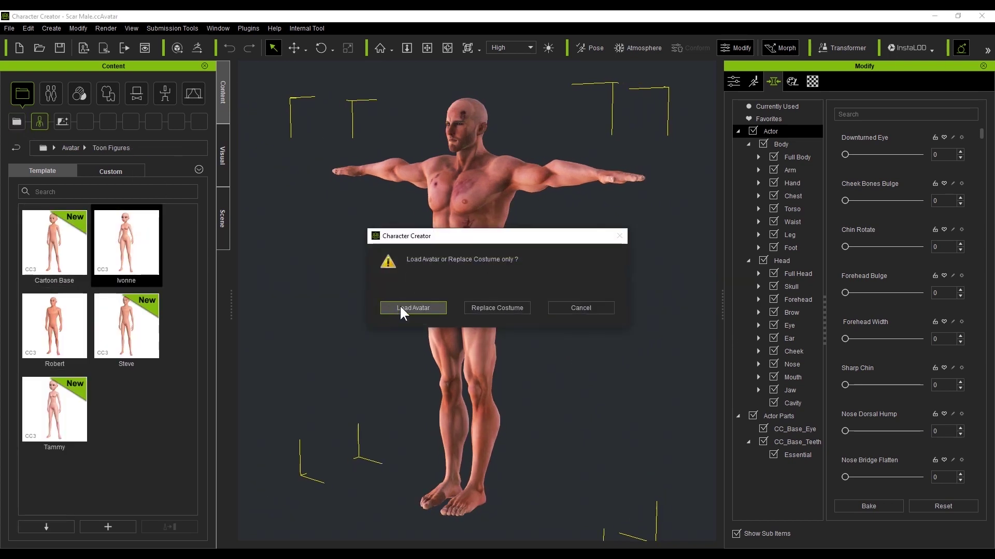
pyautogui.click(411, 306)
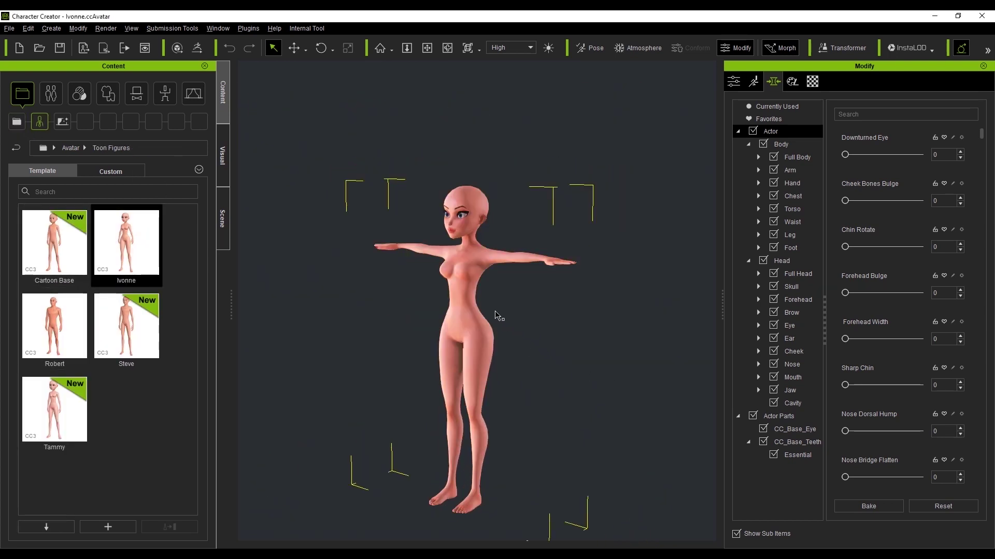
pyautogui.moveTo(494, 311); pyautogui.dragTo(564, 304, button='right')
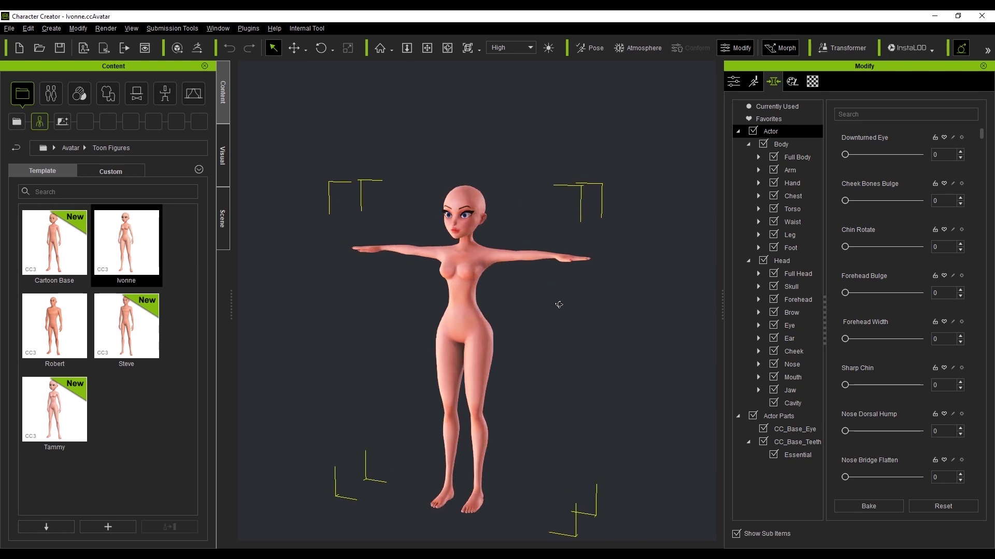
pyautogui.scroll(5, 559, 304)
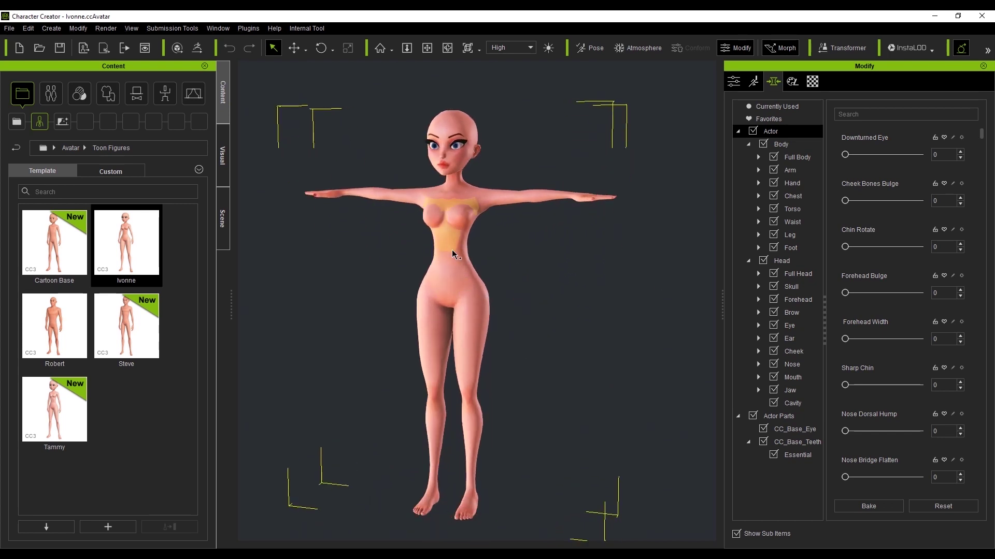
# Step: Pick the waist on the body and widen the avatar's hips by direct morphing
pyautogui.click(452, 254)
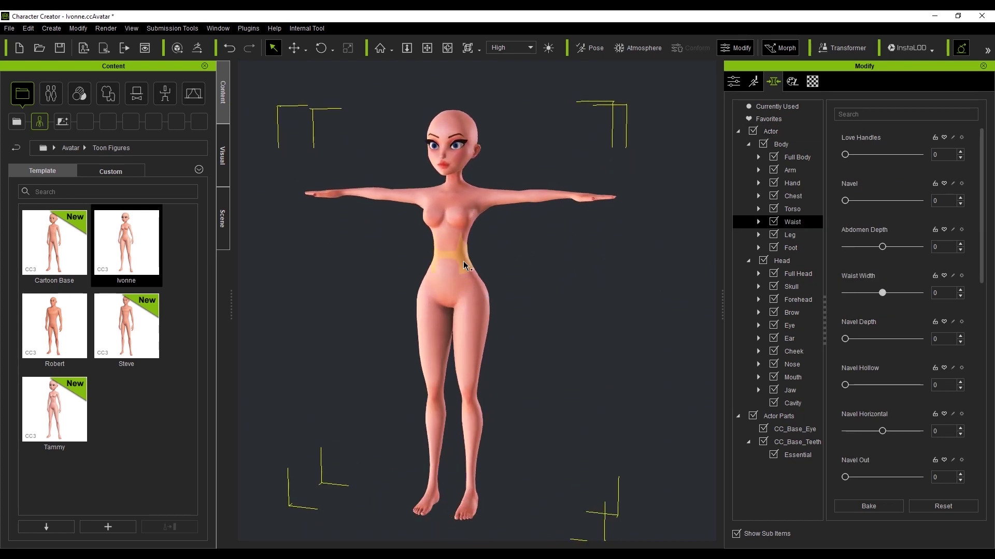
pyautogui.moveTo(480, 305); pyautogui.dragTo(566, 309)
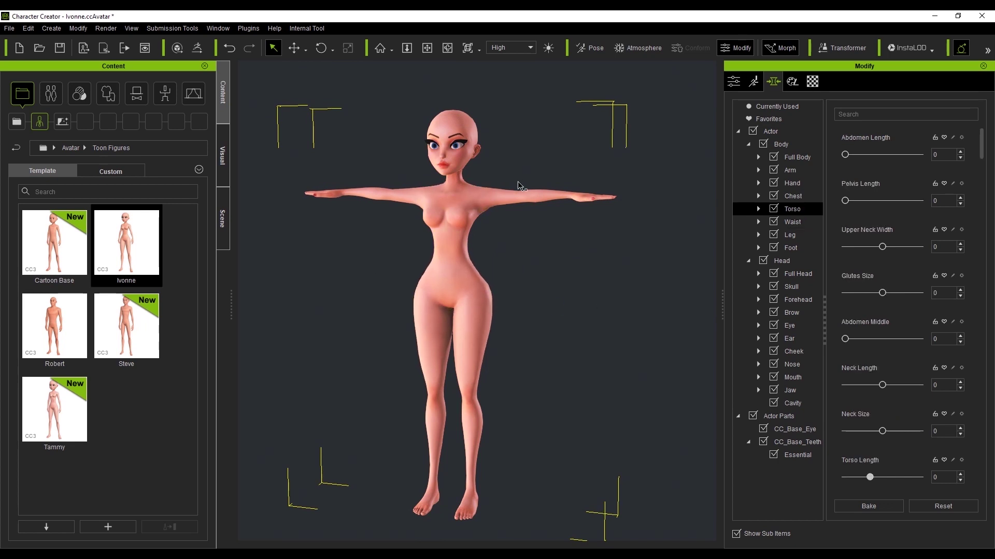
# Step: Morph the avatar's shoulder to a Shoulder Size of 17
pyautogui.moveTo(472, 139); pyautogui.dragTo(308, 173, button='right')
pyautogui.scroll(4, 309, 173)
pyautogui.moveTo(466, 77); pyautogui.dragTo(489, 185, button='middle')
pyautogui.click(489, 183)
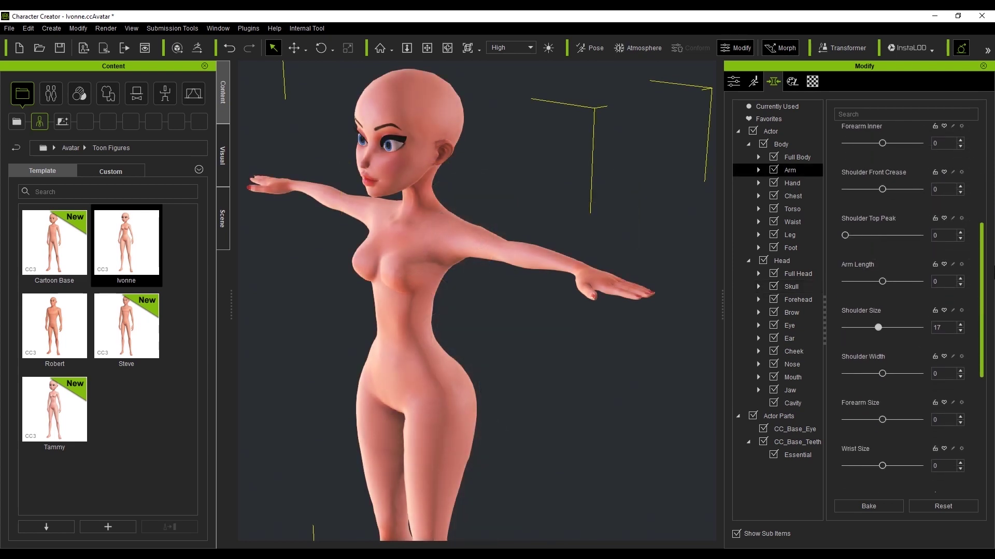
# Step: Set the torso's Neck Length to 18 and reduce the Neck Size
pyautogui.scroll(-1, 943, 302)
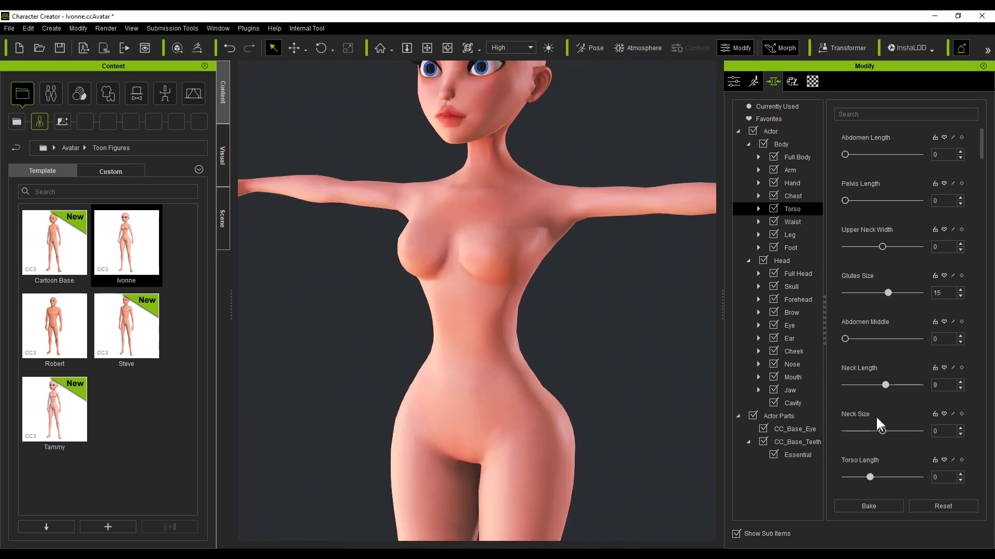
pyautogui.moveTo(885, 385); pyautogui.dragTo(893, 381)
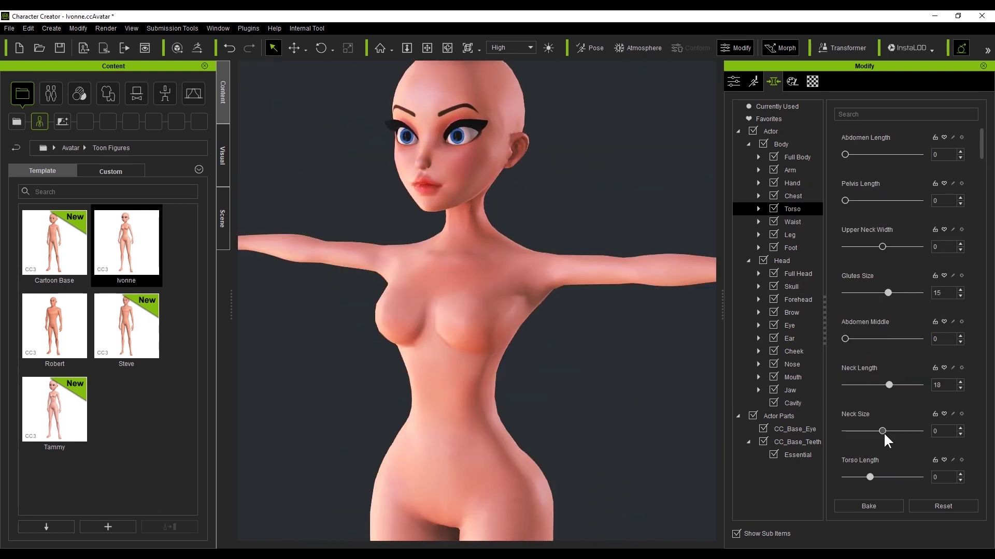
pyautogui.moveTo(884, 432); pyautogui.dragTo(873, 430)
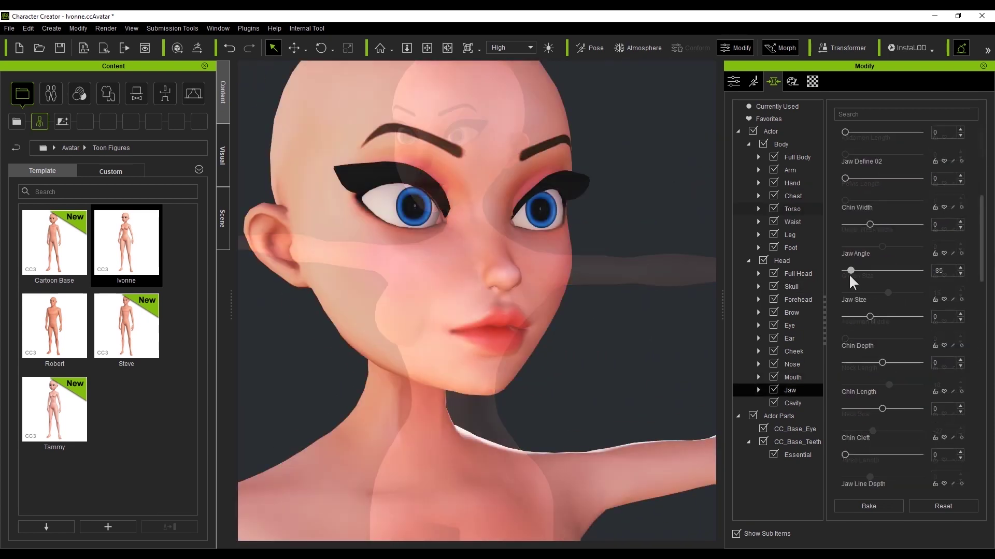
# Step: Set the avatar's Jaw Angle morph to 100
pyautogui.moveTo(848, 271); pyautogui.dragTo(920, 272)
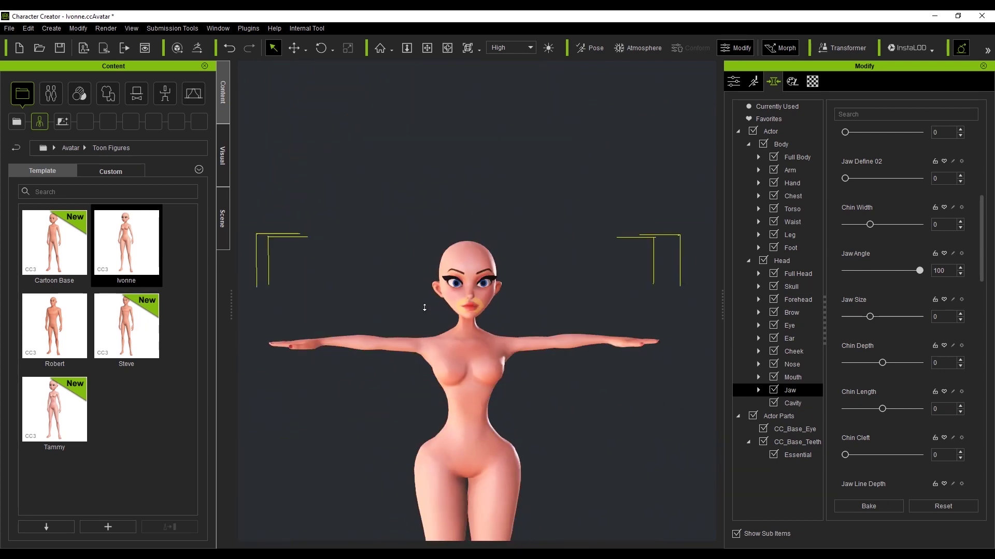
pyautogui.scroll(-3, 424, 308)
pyautogui.moveTo(548, 356); pyautogui.dragTo(333, 349, button='right')
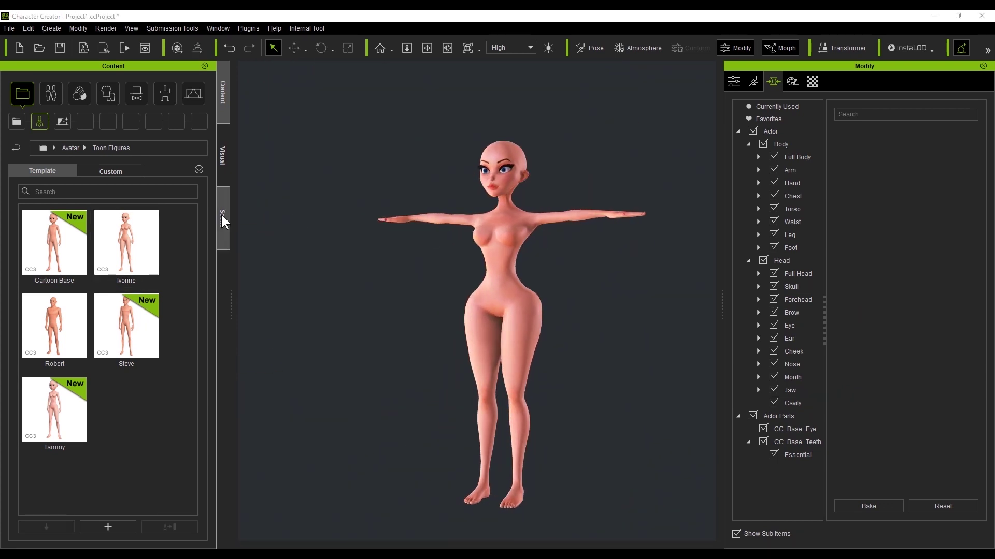
# Step: Select the Ivonne body together with its CC_Base_Eye and CC_Base_Teeth meshes in the scene
pyautogui.click(222, 217)
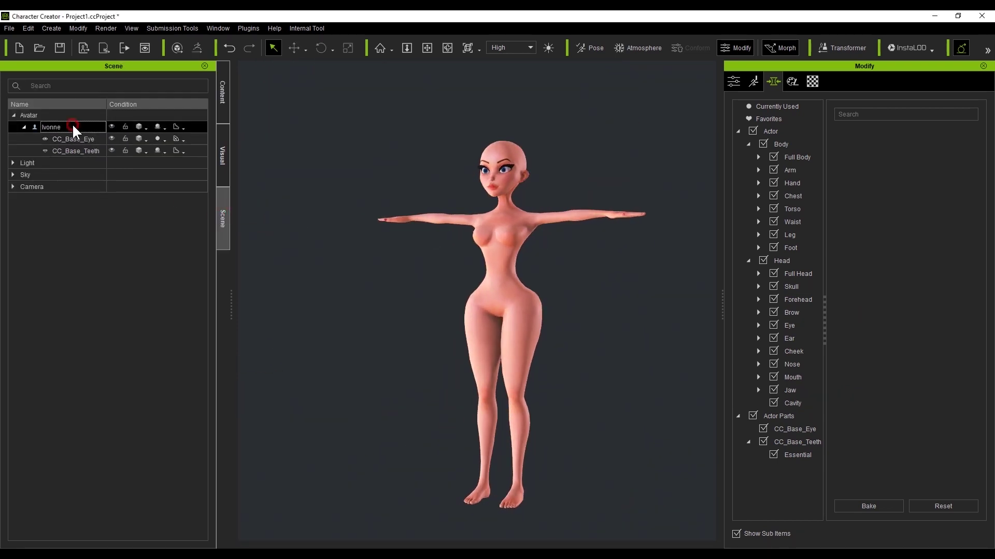
pyautogui.click(72, 126)
pyautogui.click(91, 139)
pyautogui.click(96, 151)
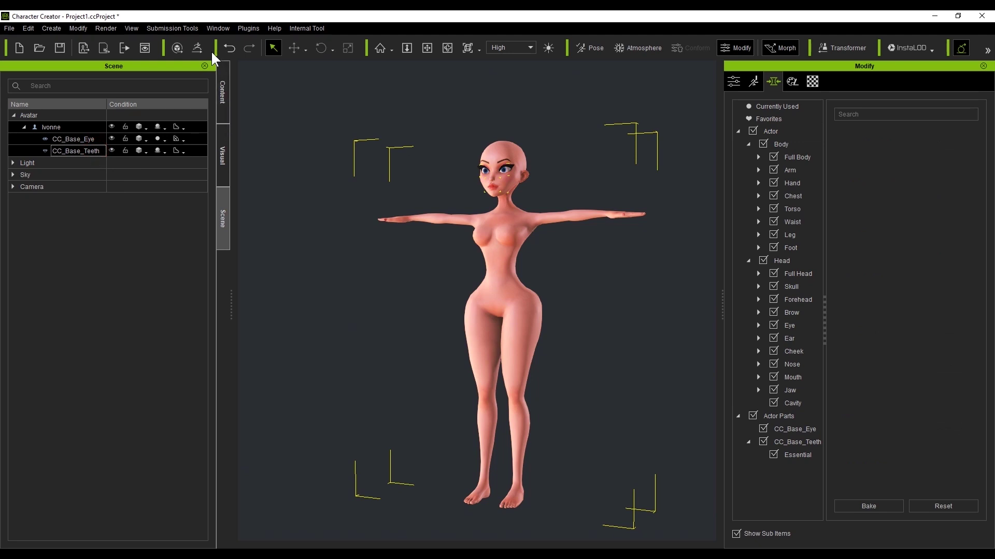
# Step: Send the selected Ivonne, CC_Base_Eye and CC_Base_Teeth meshes to ZBrush with GoZ and clear the LightBox from the canvas
pyautogui.click(197, 48)
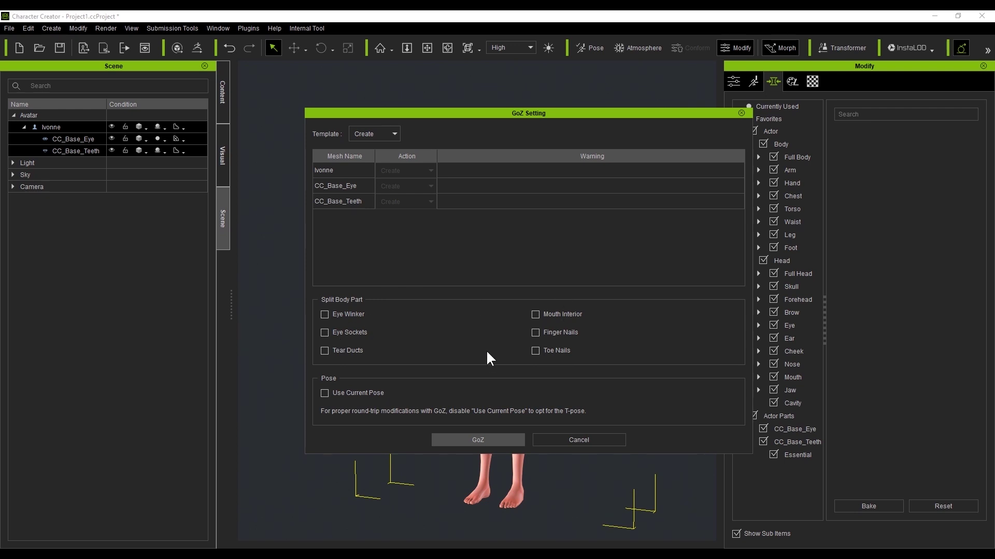
pyautogui.click(498, 440)
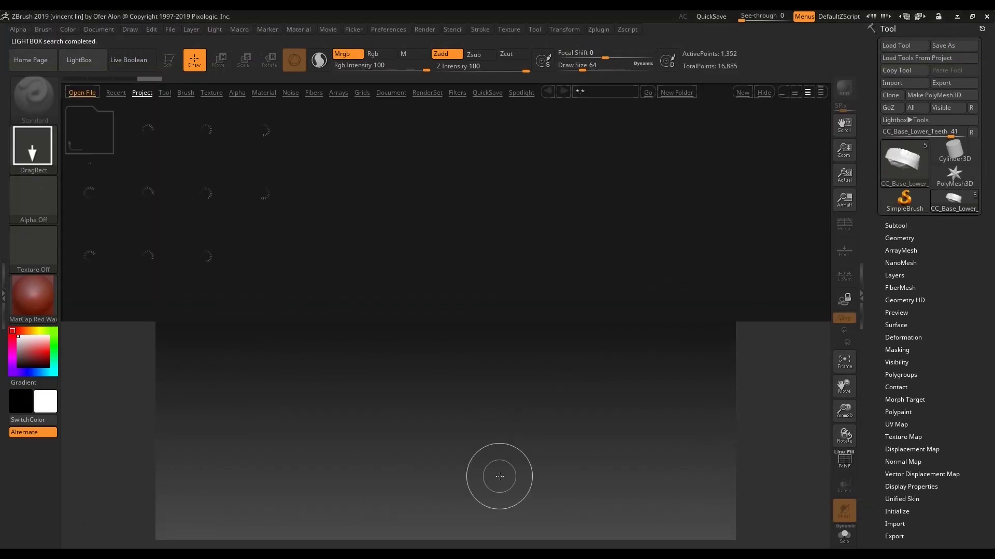
pyautogui.click(87, 60)
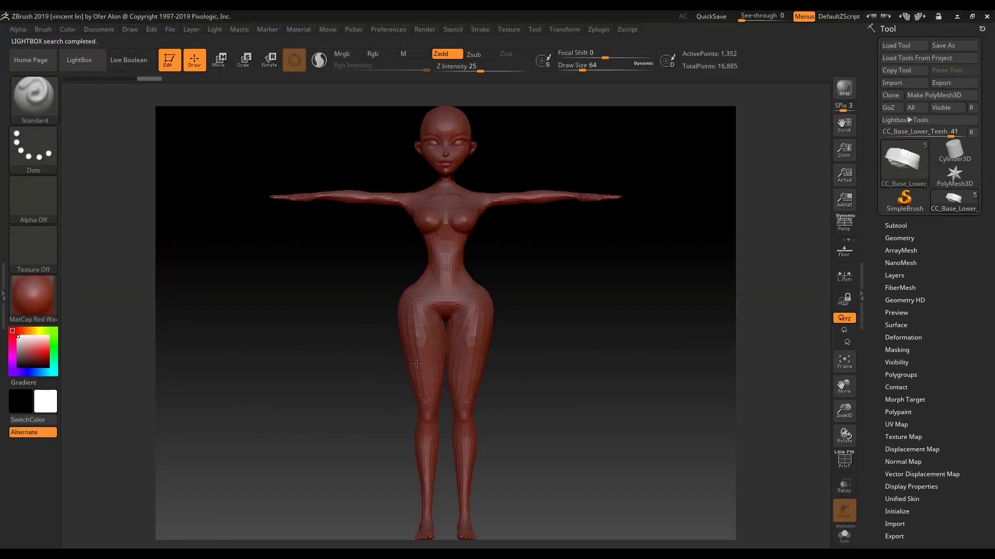
# Step: Go through the imported body, eye and lower teeth subtools in the subtool list
pyautogui.click(896, 225)
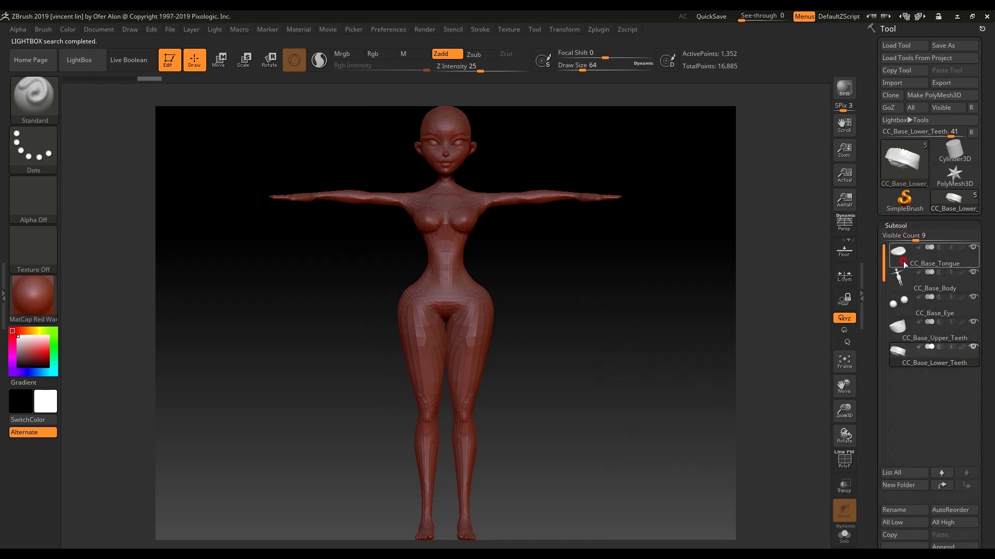
pyautogui.click(901, 306)
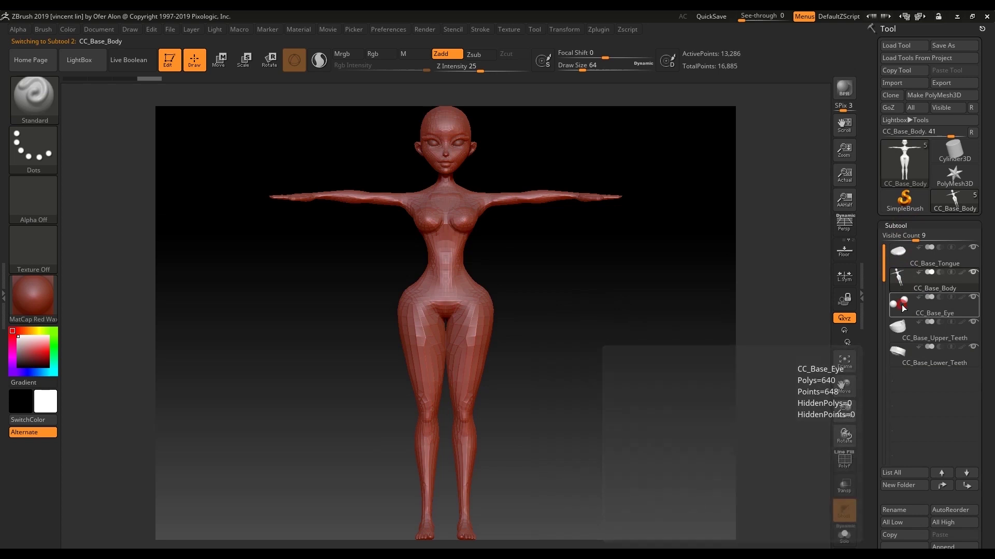
pyautogui.click(900, 354)
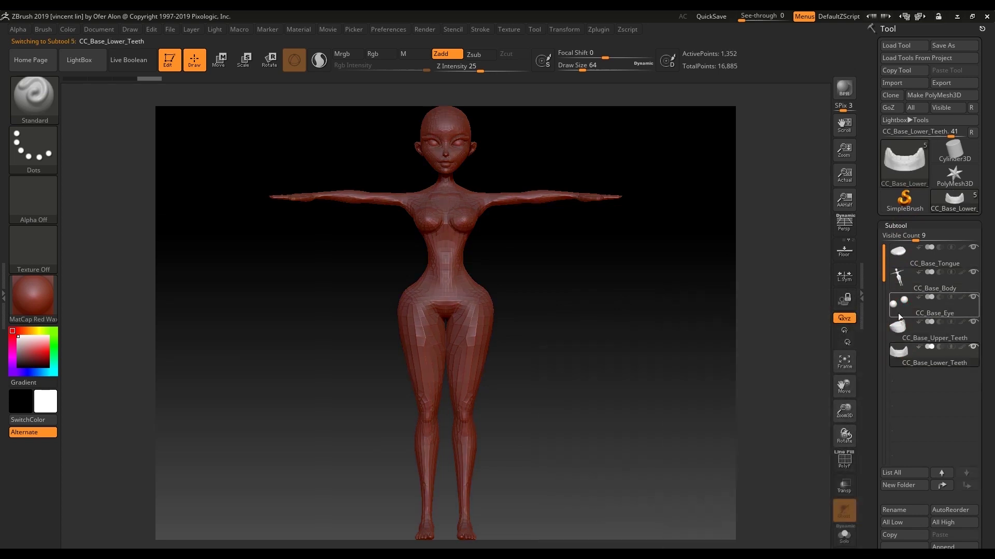
pyautogui.click(896, 303)
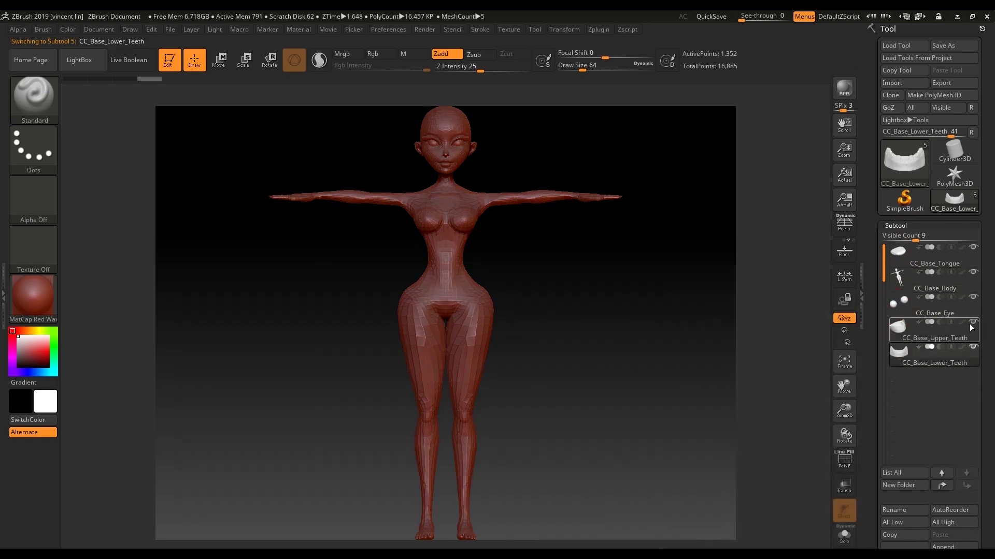
# Step: Hide the eye, body and tongue subtools and examine CC_Base_Upper_Teeth and CC_Base_Lower_Teeth from several angles
pyautogui.click(971, 305)
pyautogui.click(973, 296)
pyautogui.click(973, 272)
pyautogui.click(973, 247)
pyautogui.click(906, 328)
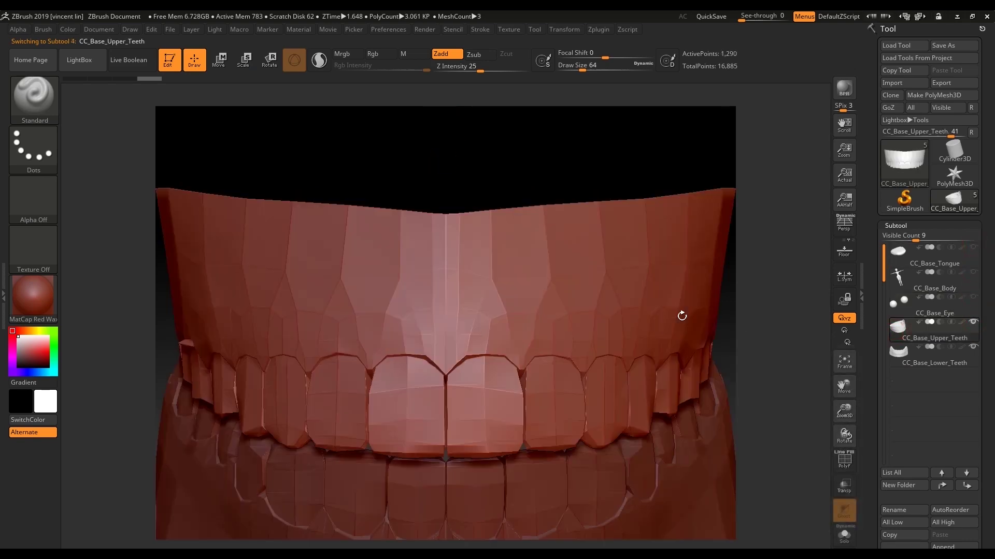
pyautogui.keyDown('ctrl'); pyautogui.moveTo(670, 215); pyautogui.dragTo(640, 193, button='right'); pyautogui.keyUp('ctrl')
pyautogui.click(898, 353)
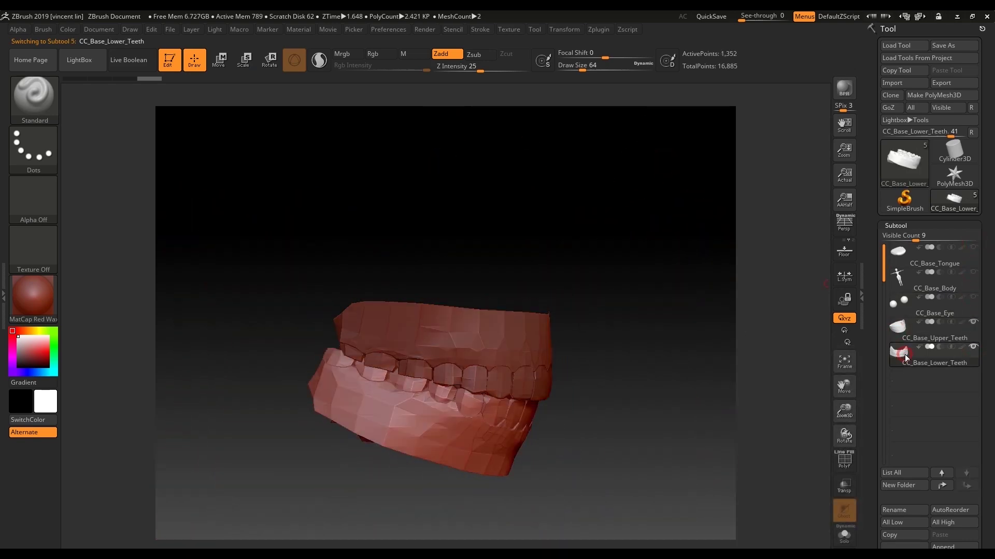
pyautogui.click(902, 340)
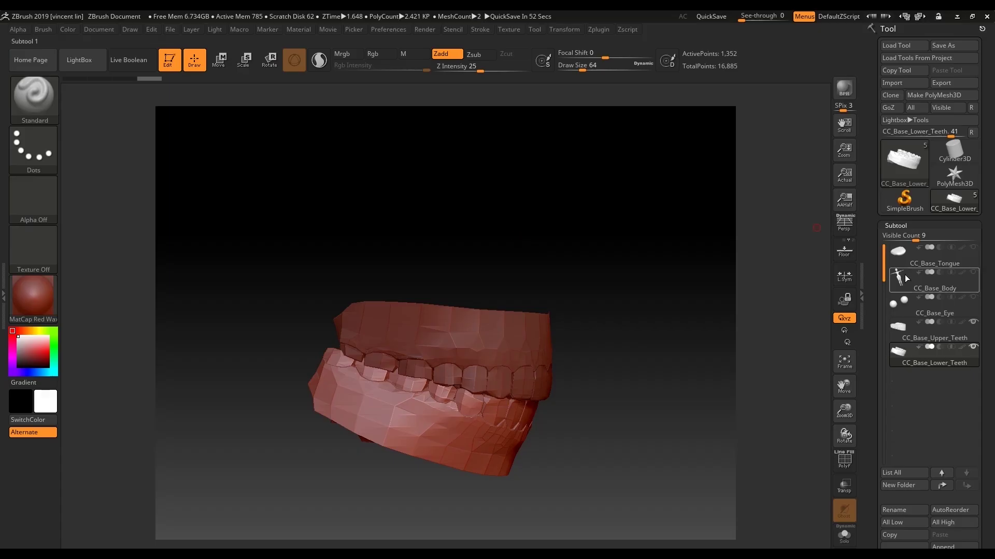
# Step: Select the CC_Base_Body subtool and examine the face with the eyes and teeth hidden, toggling the tongue's visibility
pyautogui.click(902, 279)
pyautogui.moveTo(656, 263); pyautogui.dragTo(672, 284)
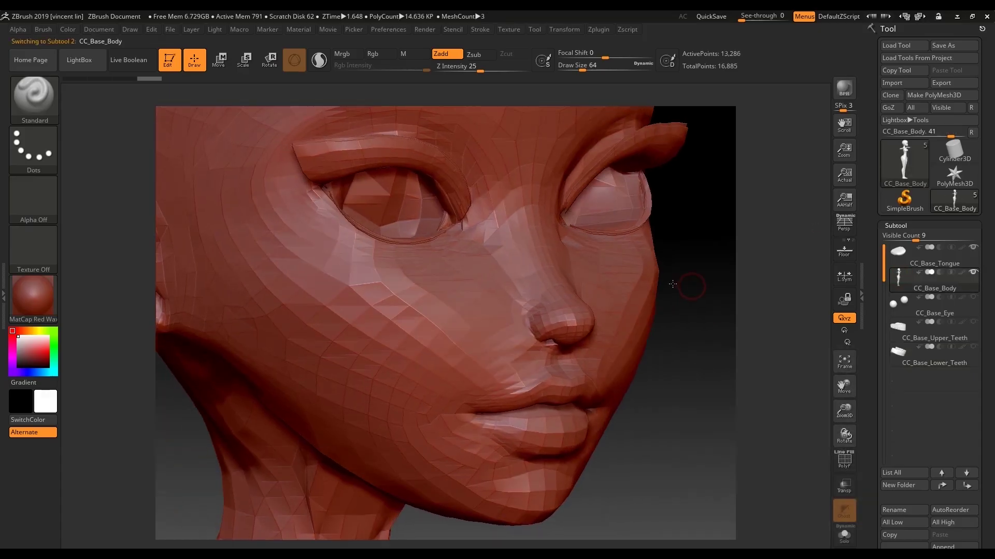
pyautogui.click(971, 249)
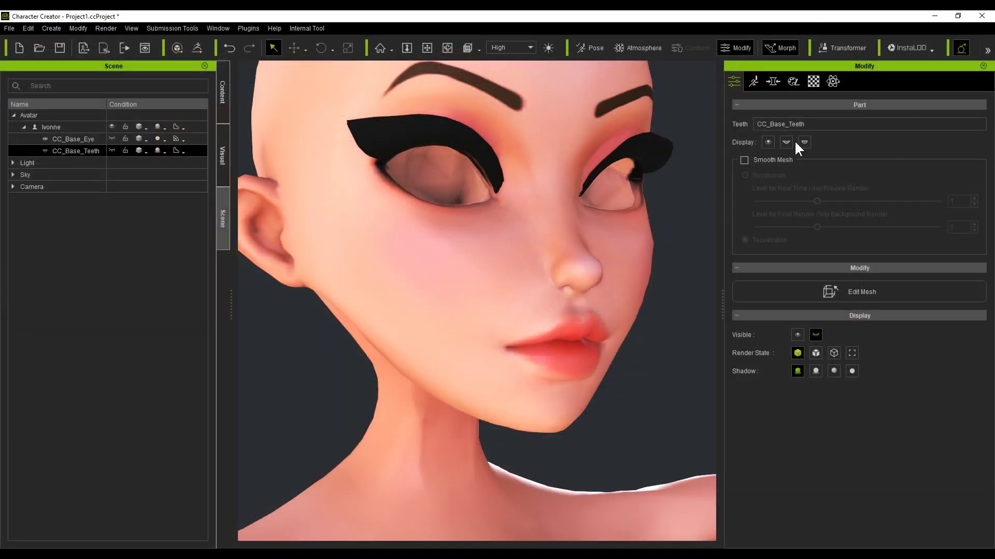
# Step: Switch to Character Creator and show the avatar with an open mouth to examine the tongue and mouth interior
pyautogui.click(788, 141)
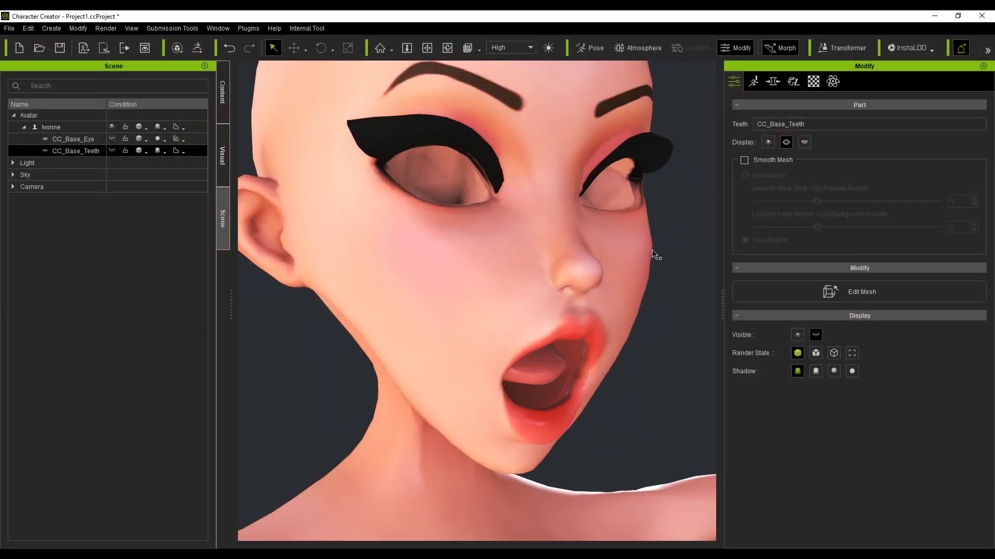
pyautogui.moveTo(656, 255); pyautogui.dragTo(603, 130, button='right')
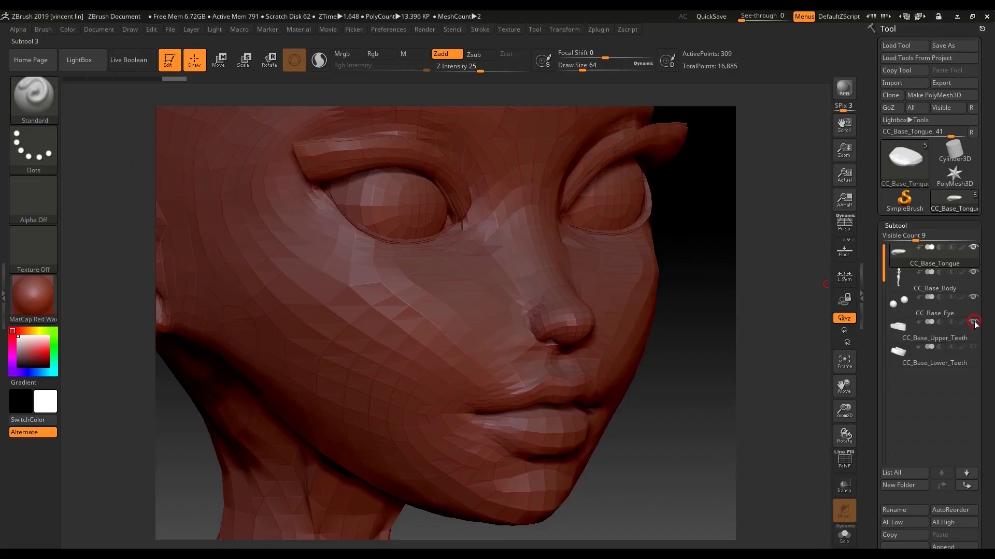
# Step: Switch back to ZBrush, make CC_Base_Lower_Teeth visible again and look over the complete head
pyautogui.click(974, 347)
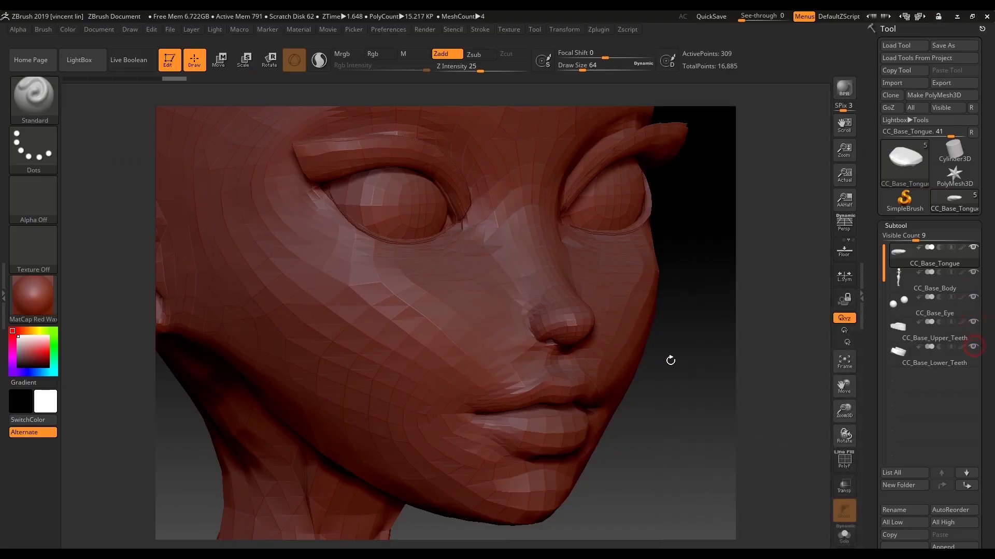
pyautogui.moveTo(669, 359); pyautogui.dragTo(684, 380)
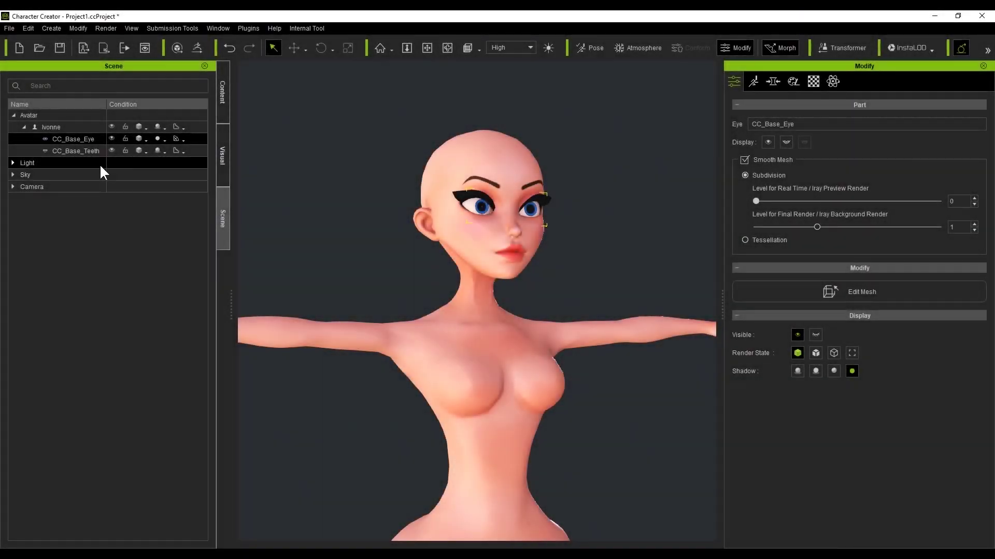
# Step: Select Ivonne with her eye and teeth meshes in Character Creator and send them to ZBrush through GoZ with body parts split
pyautogui.click(66, 126)
pyautogui.click(69, 150)
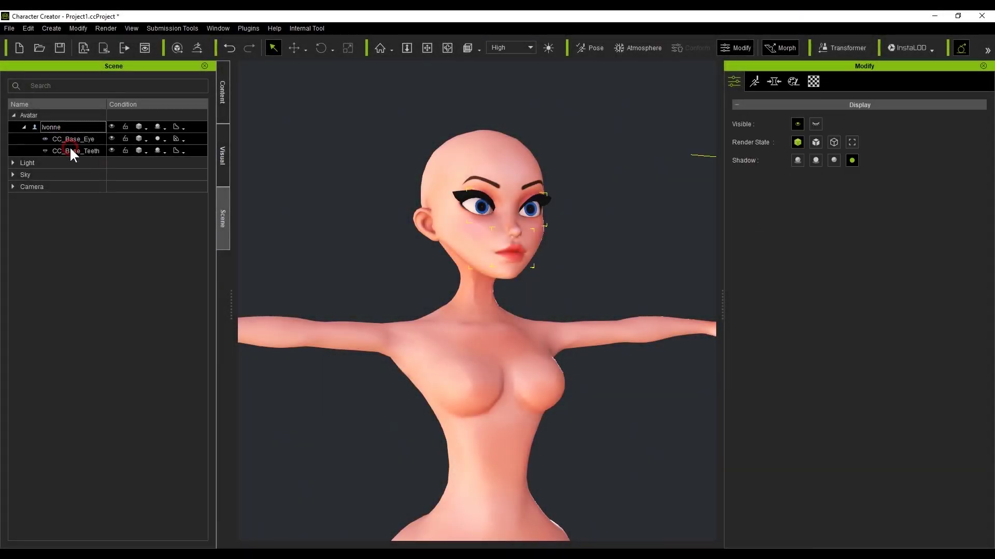
pyautogui.click(198, 48)
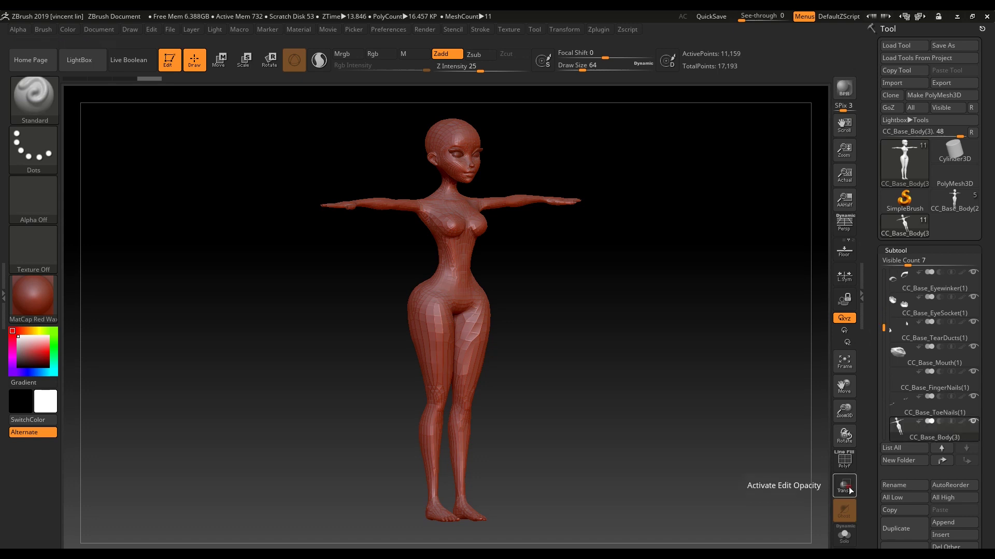
# Step: Examine the split toenail, fingernail, mouth, tear duct and eye socket subtools one by one with the body shown transparent
pyautogui.click(893, 409)
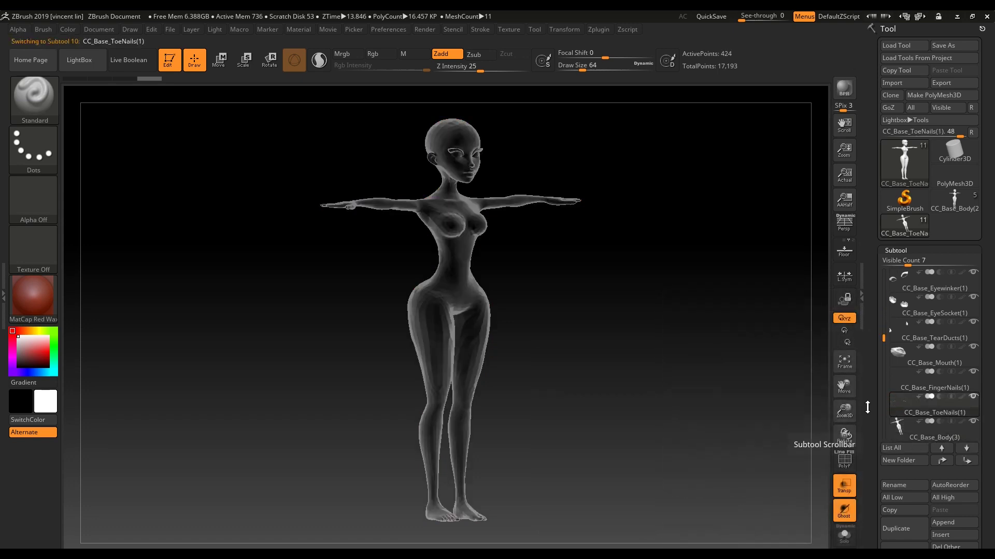
pyautogui.keyDown('alt'); pyautogui.moveTo(635, 380); pyautogui.dragTo(623, 348); pyautogui.keyUp('alt')
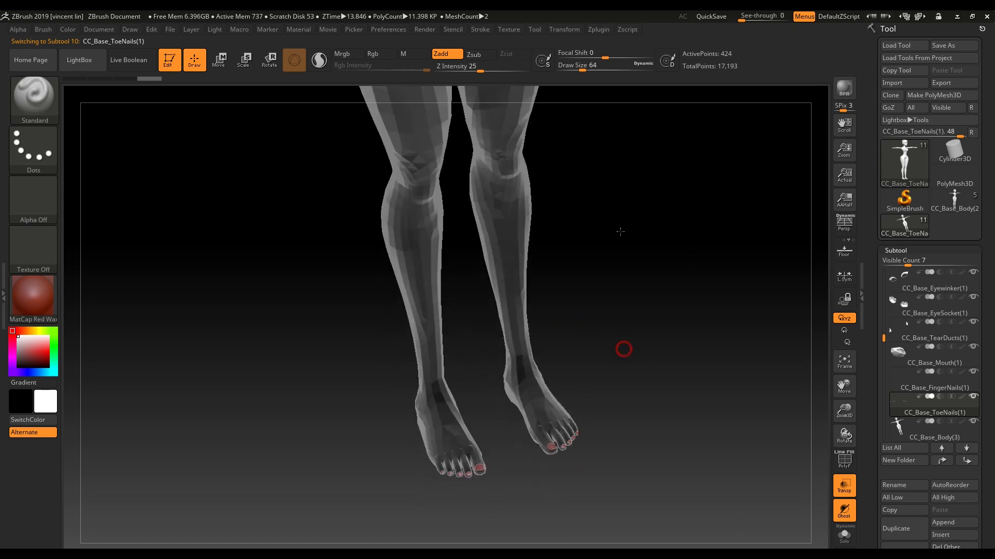
pyautogui.click(900, 384)
pyautogui.keyDown('alt'); pyautogui.moveTo(666, 394); pyautogui.dragTo(663, 371); pyautogui.keyUp('alt')
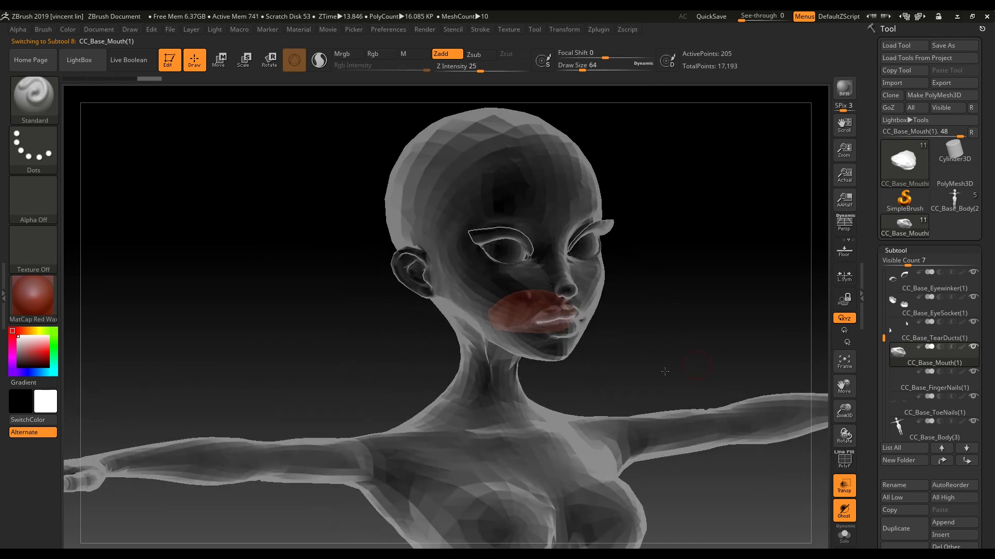
pyautogui.click(896, 331)
pyautogui.keyDown('alt'); pyautogui.moveTo(699, 324); pyautogui.dragTo(674, 404); pyautogui.keyUp('alt')
pyautogui.click(896, 304)
pyautogui.moveTo(746, 339); pyautogui.dragTo(886, 326)
pyautogui.click(901, 305)
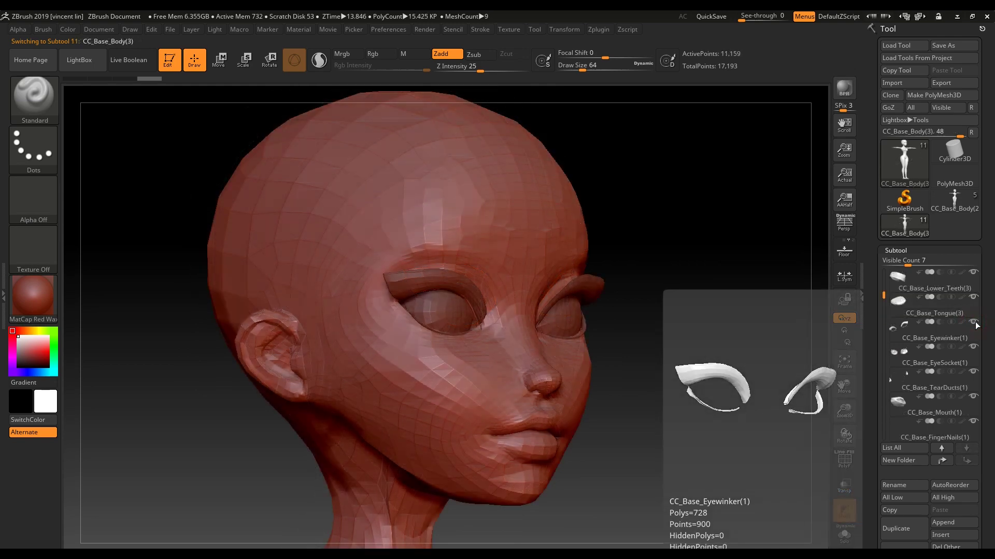
# Step: Toggle the visibility of the CC_Base_Eyewinker(1) subtool to check the separated eyelashes
pyautogui.click(975, 322)
pyautogui.click(975, 322)
pyautogui.click(975, 322)
pyautogui.click(974, 322)
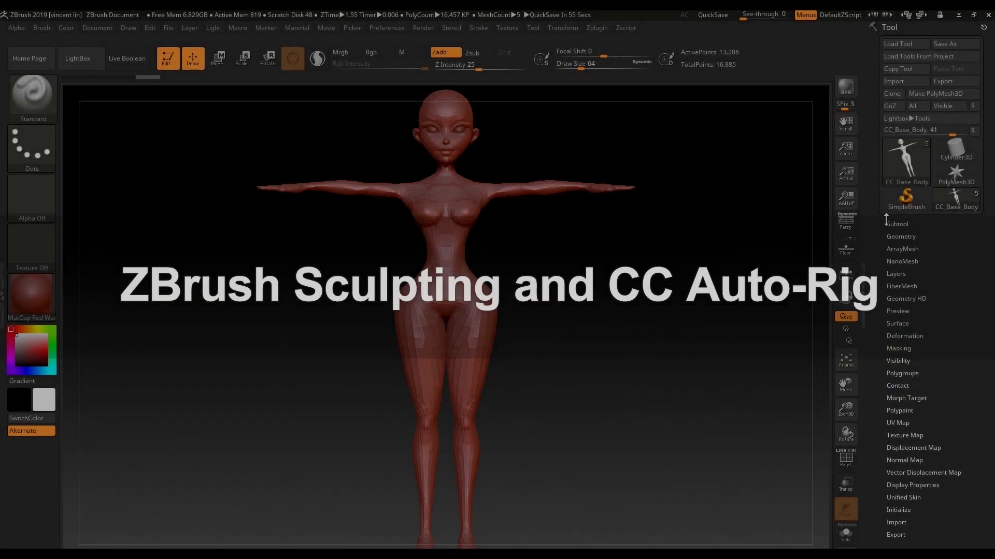
# Step: Mask the arms of CC_Base_Body and invert the mask so that only the arms are editable
pyautogui.click(895, 224)
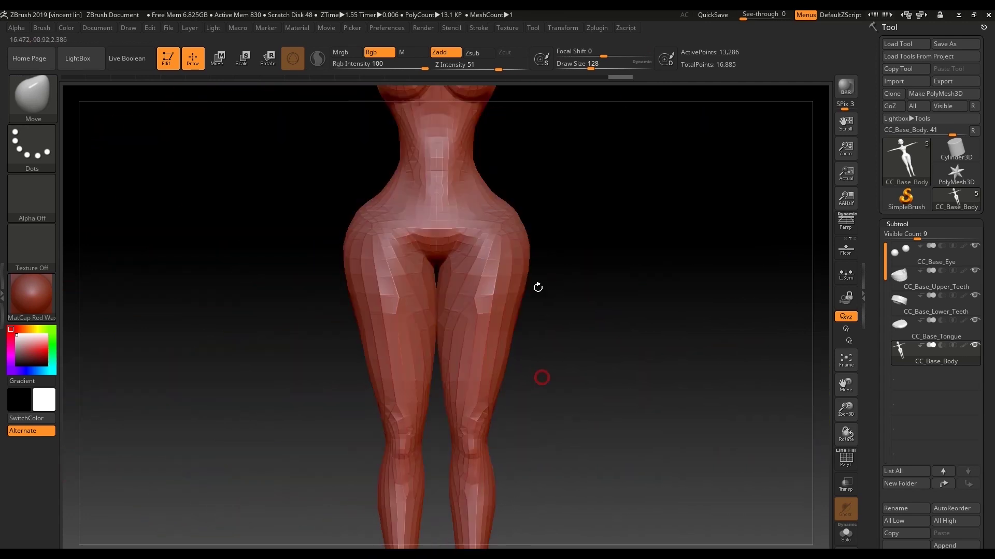
pyautogui.click(33, 98)
pyautogui.click(64, 107)
pyautogui.keyDown('ctrl'); pyautogui.moveTo(546, 260); pyautogui.dragTo(609, 265); pyautogui.keyUp('ctrl')
pyautogui.keyDown('ctrl'); pyautogui.click(609, 265); pyautogui.keyUp('ctrl')
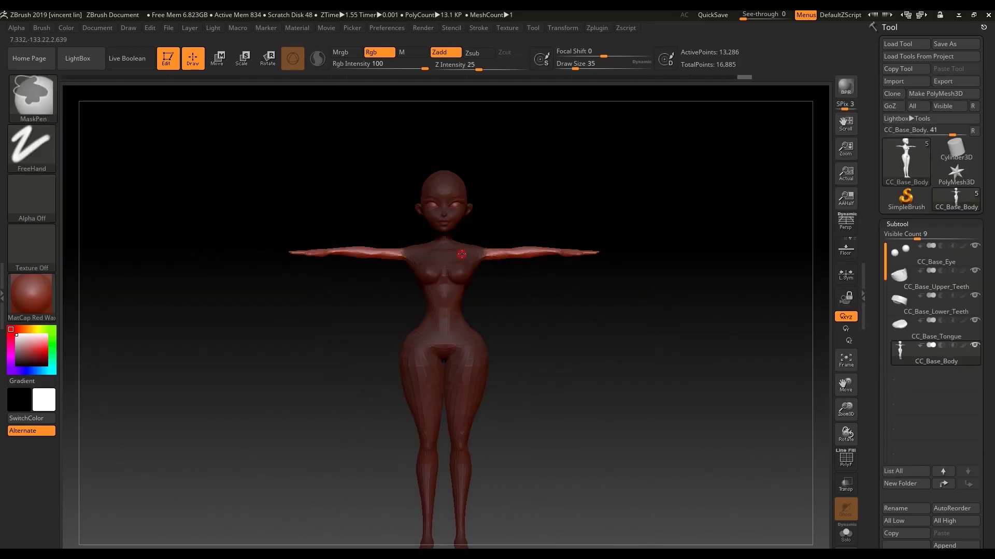
# Step: Scale the unmasked arms with the transpose gizmo and clear the mask
pyautogui.moveTo(278, 171)
pyautogui.keyDown('alt'); pyautogui.mouseDown()
pyautogui.moveTo(278, 96)
pyautogui.moveTo(259, 319)
pyautogui.mouseUp(); pyautogui.keyUp('alt')
pyautogui.press('e')
pyautogui.moveTo(472, 348); pyautogui.dragTo(469, 349)
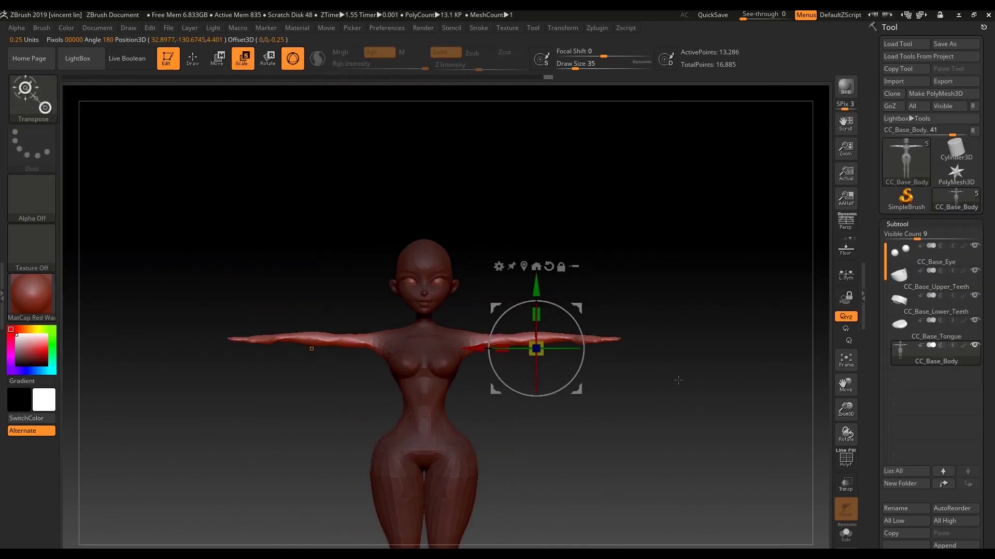
pyautogui.keyDown('ctrl'); pyautogui.moveTo(678, 380); pyautogui.dragTo(692, 396); pyautogui.keyUp('ctrl')
# Step: Isolate the outer arms and hands with an inverted mask, scale them with the gizmo and clear the mask
pyautogui.keyDown('ctrl'); pyautogui.moveTo(524, 210); pyautogui.dragTo(685, 413); pyautogui.keyUp('ctrl')
pyautogui.keyDown('ctrl'); pyautogui.click(686, 413); pyautogui.keyUp('ctrl')
pyautogui.moveTo(659, 365)
pyautogui.keyDown('alt'); pyautogui.mouseDown()
pyautogui.moveTo(660, 384)
pyautogui.moveTo(660, 316)
pyautogui.mouseUp(); pyautogui.keyUp('alt')
pyautogui.moveTo(536, 367); pyautogui.dragTo(559, 368)
pyautogui.moveTo(560, 368); pyautogui.dragTo(562, 370)
pyautogui.keyDown('ctrl'); pyautogui.moveTo(468, 458); pyautogui.dragTo(504, 504); pyautogui.keyUp('ctrl')
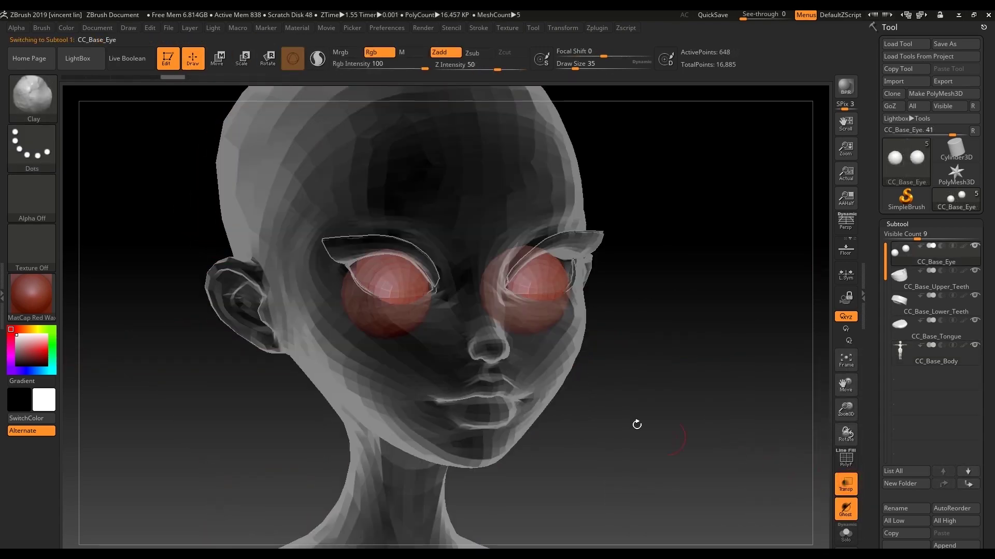
# Step: Select the CC_Base_Eye subtool and move the eyeballs to fit the body's eyelid openings
pyautogui.moveTo(636, 425); pyautogui.dragTo(781, 300)
pyautogui.click(901, 327)
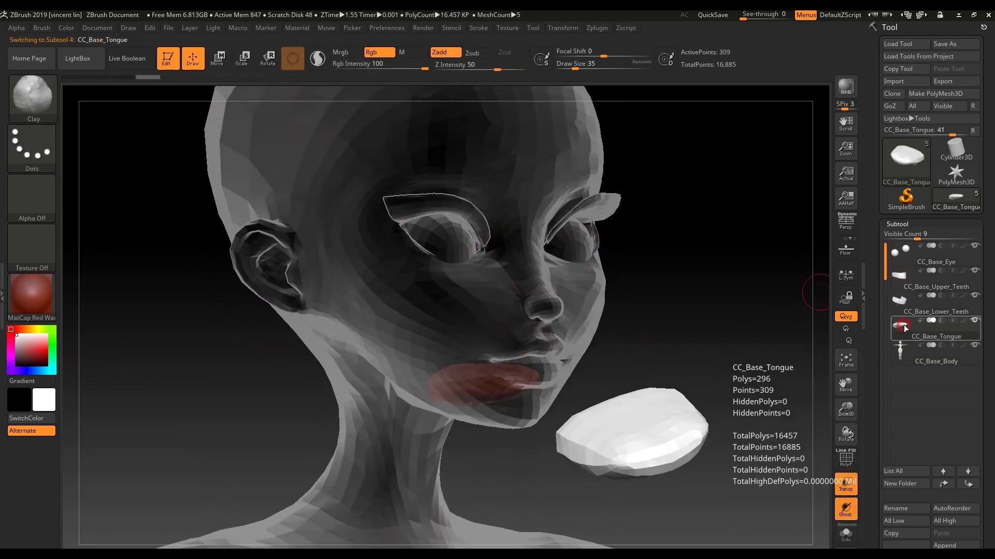
pyautogui.click(900, 252)
pyautogui.click(217, 59)
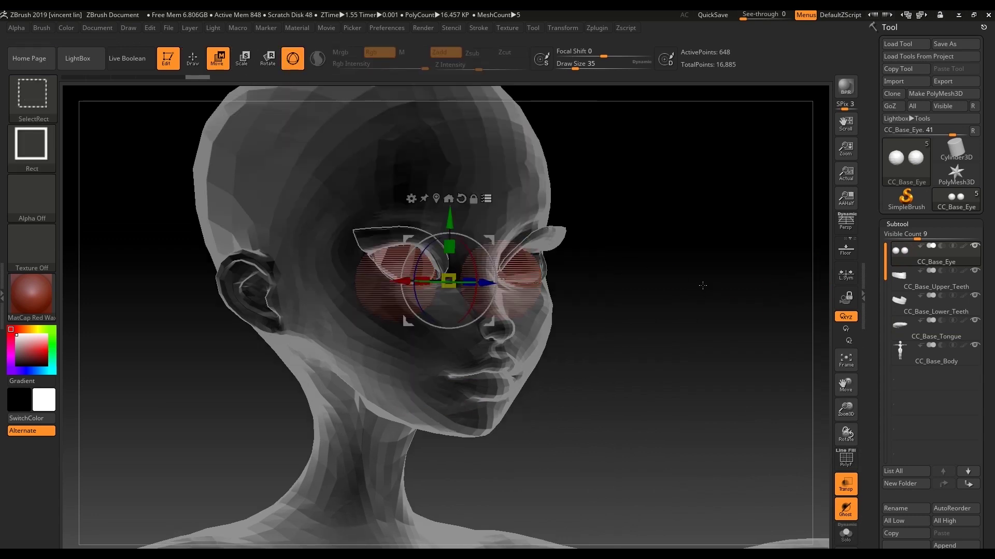
pyautogui.keyDown('alt'); pyautogui.moveTo(695, 283); pyautogui.dragTo(445, 232); pyautogui.keyUp('alt')
pyautogui.keyDown('shift'); pyautogui.moveTo(736, 267); pyautogui.dragTo(713, 268); pyautogui.keyUp('shift')
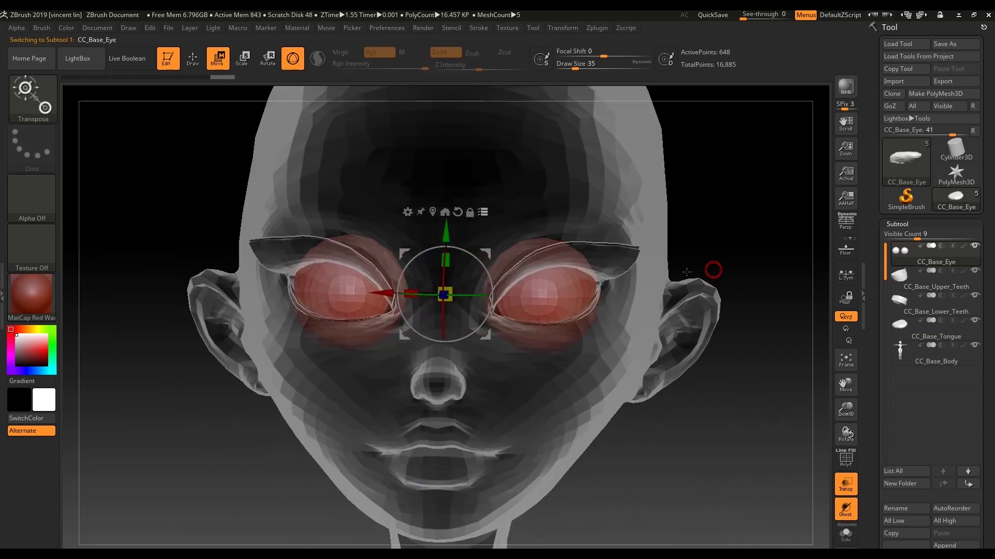
pyautogui.keyDown('alt'); pyautogui.moveTo(744, 237); pyautogui.dragTo(752, 208); pyautogui.keyUp('alt')
# Step: Turn off transparency, return to CC_Base_Body in Draw mode and send all subtools back to Character Creator with GoZ
pyautogui.click(845, 485)
pyautogui.keyDown('alt'); pyautogui.moveTo(713, 355); pyautogui.dragTo(591, 285); pyautogui.keyUp('alt')
pyautogui.keyDown('alt'); pyautogui.click(591, 321); pyautogui.keyUp('alt')
pyautogui.press('q')
pyautogui.moveTo(636, 346)
pyautogui.keyDown('alt'); pyautogui.mouseDown()
pyautogui.moveTo(635, 306)
pyautogui.moveTo(645, 339)
pyautogui.moveTo(665, 352)
pyautogui.mouseUp(); pyautogui.keyUp('alt')
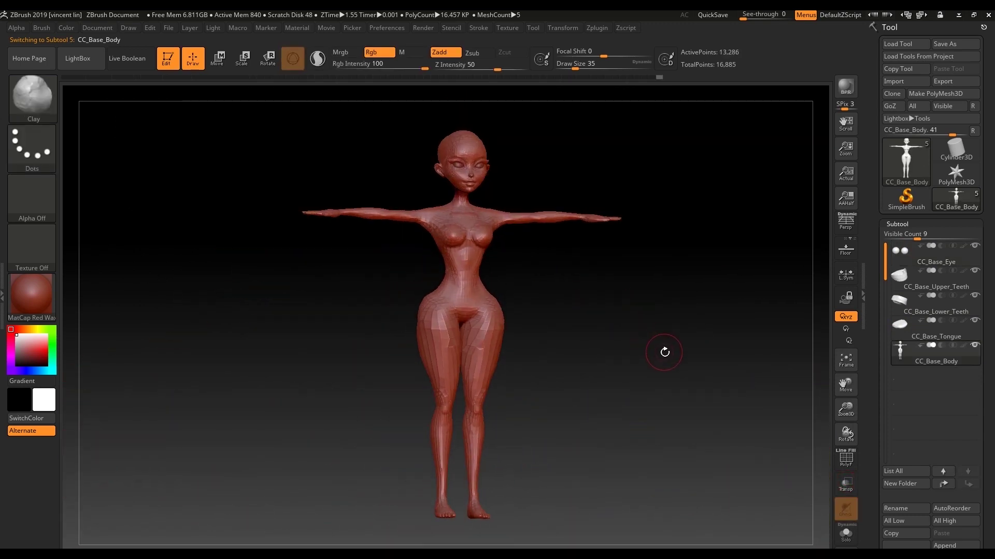
pyautogui.click(912, 106)
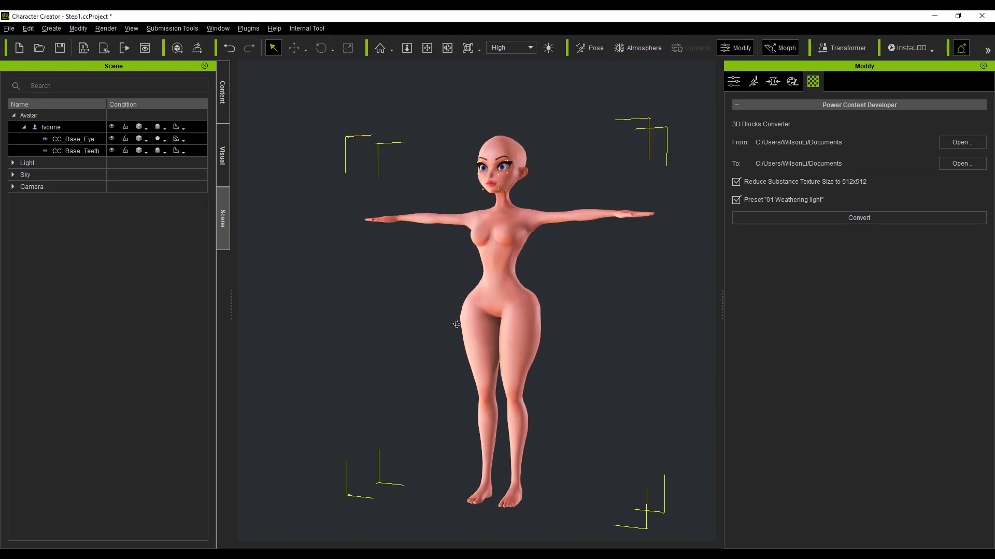
# Step: Examine the updated avatar's face, arms and legs in Character Creator from close up and different angles
pyautogui.scroll(5, 577, 309)
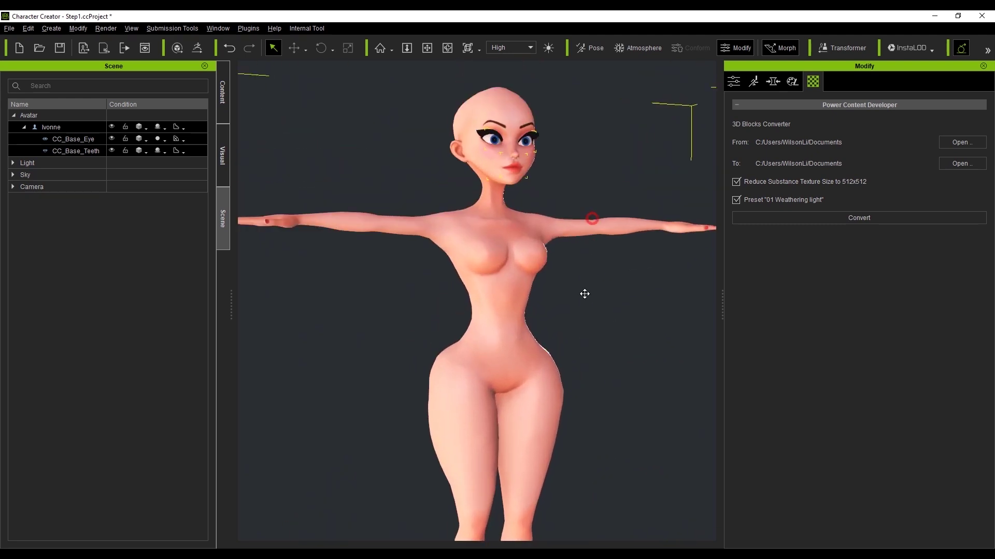
pyautogui.keyDown('alt'); pyautogui.moveTo(584, 294); pyautogui.dragTo(584, 375); pyautogui.keyUp('alt')
pyautogui.scroll(3, 583, 372)
pyautogui.keyDown('alt'); pyautogui.moveTo(616, 357); pyautogui.dragTo(658, 368, button='right'); pyautogui.keyUp('alt')
pyautogui.scroll(-5, 661, 366)
pyautogui.keyDown('alt'); pyautogui.moveTo(633, 422); pyautogui.dragTo(632, 249); pyautogui.keyUp('alt')
pyautogui.keyDown('alt'); pyautogui.moveTo(632, 249); pyautogui.dragTo(383, 280, button='right'); pyautogui.keyUp('alt')
pyautogui.scroll(-3, 587, 262)
pyautogui.keyDown('alt'); pyautogui.moveTo(587, 262); pyautogui.dragTo(532, 355); pyautogui.keyUp('alt')
pyautogui.moveTo(532, 355)
pyautogui.keyDown('alt'); pyautogui.mouseDown(button='right')
pyautogui.moveTo(546, 365)
pyautogui.moveTo(551, 352)
pyautogui.mouseUp(button='right'); pyautogui.keyUp('alt')
pyautogui.keyDown('alt'); pyautogui.moveTo(551, 353); pyautogui.dragTo(556, 290); pyautogui.keyUp('alt')
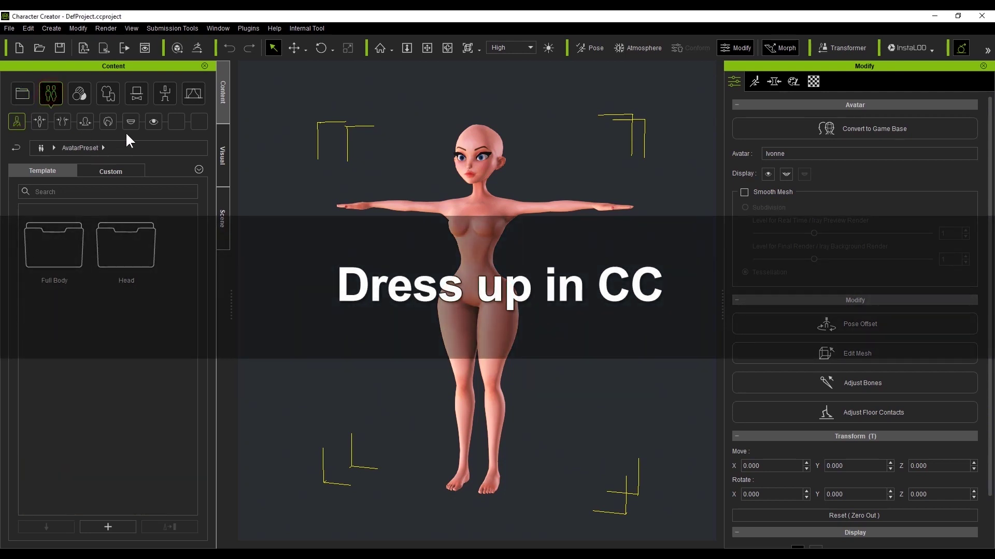
# Step: Apply the 05_Wavy Bob hairstyle from the Toon Hair collection to the avatar and check its fit up close
pyautogui.click(107, 121)
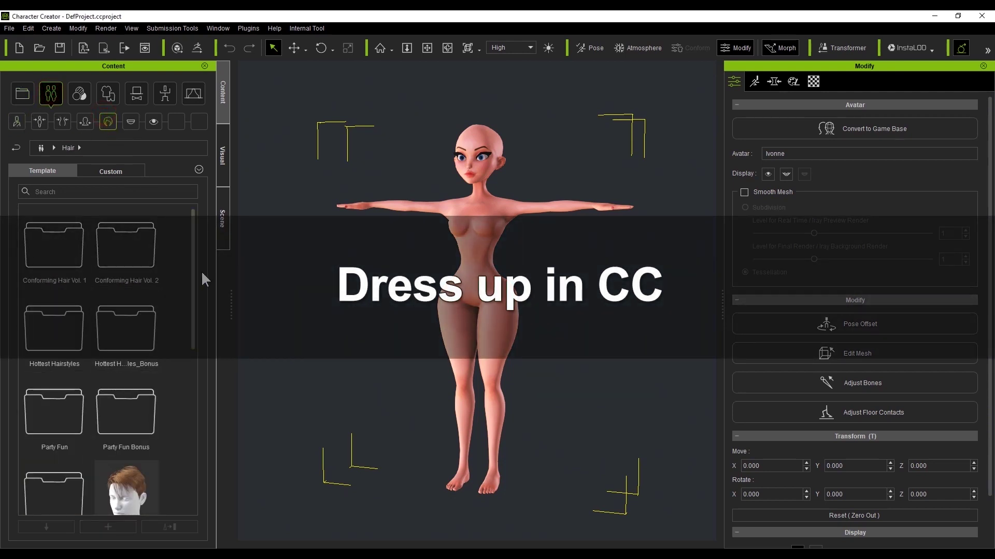
pyautogui.scroll(-3, 196, 333)
pyautogui.doubleClick(60, 340)
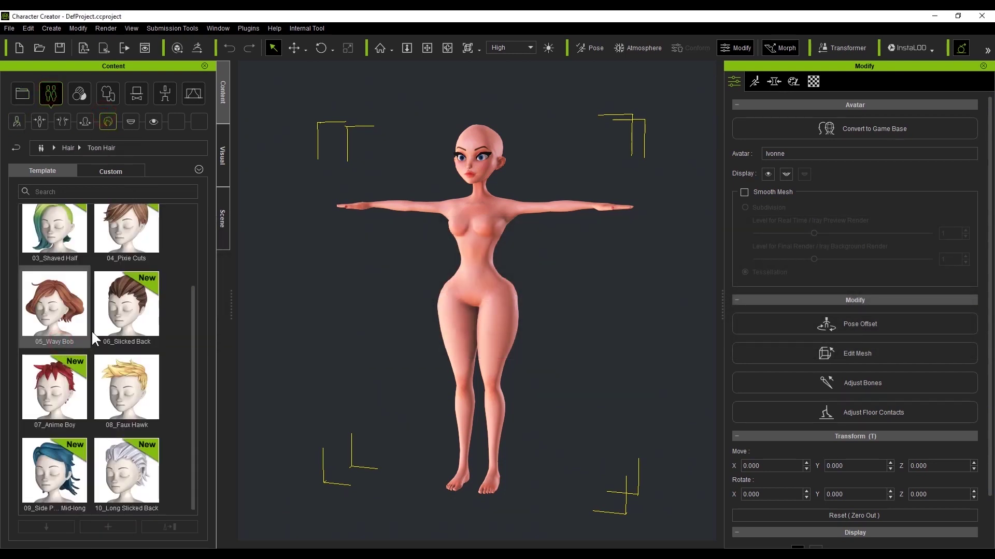
pyautogui.doubleClick(52, 299)
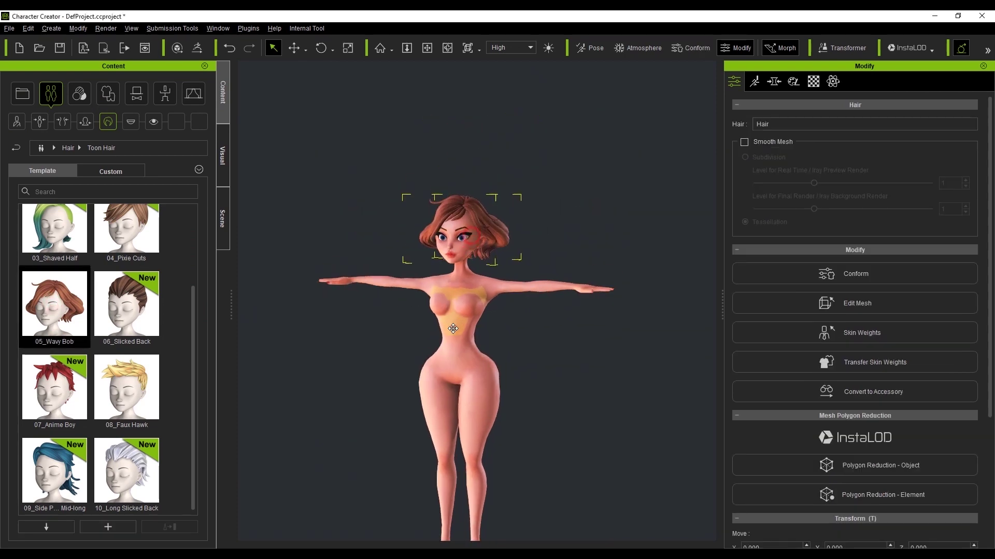
pyautogui.moveTo(453, 329); pyautogui.dragTo(462, 331, button='middle')
pyautogui.scroll(5, 463, 330)
pyautogui.moveTo(524, 349)
pyautogui.mouseDown(button='right')
pyautogui.moveTo(410, 346)
pyautogui.moveTo(514, 334)
pyautogui.mouseUp(button='right')
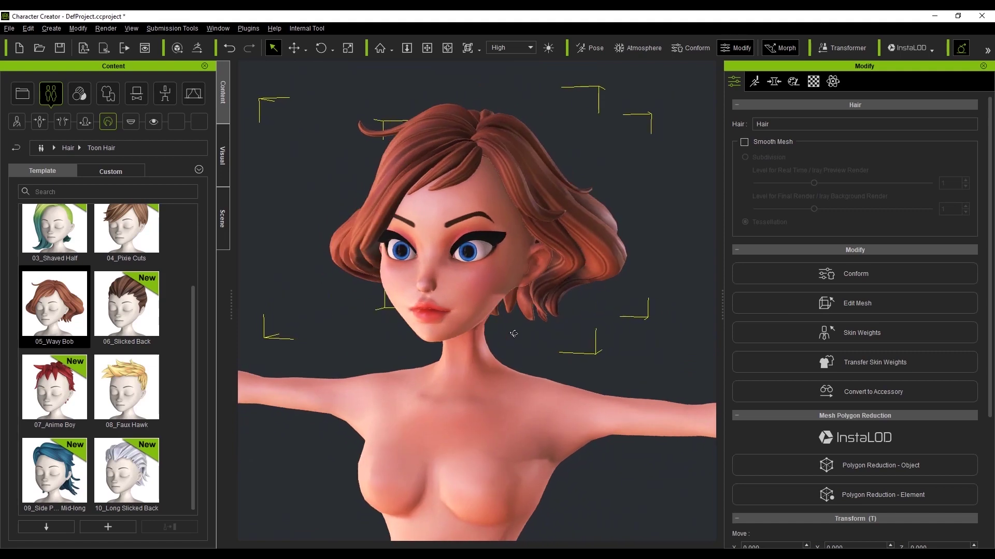
pyautogui.scroll(-8, 514, 334)
pyautogui.moveTo(517, 291); pyautogui.dragTo(539, 293, button='middle')
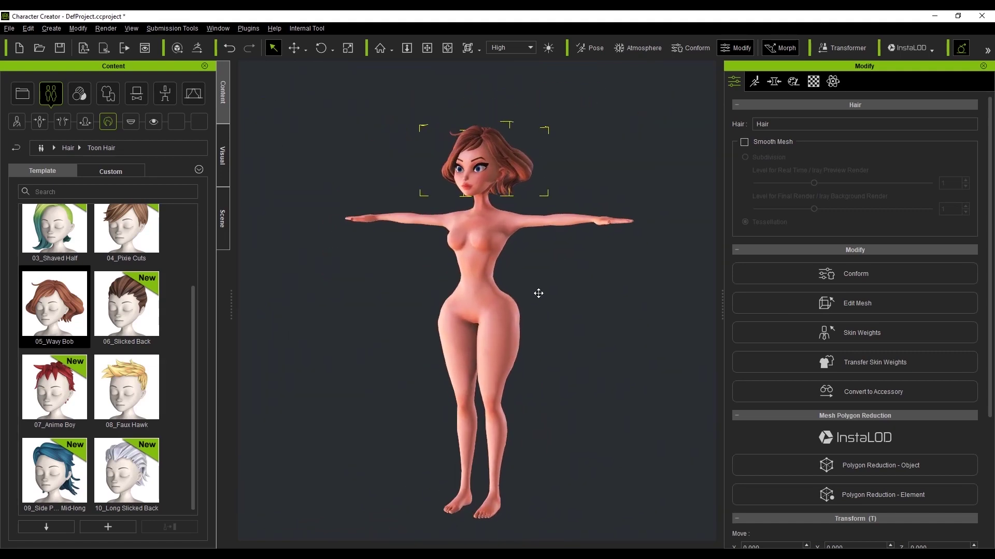
# Step: Dress the avatar in the Bra_D and matching black lace underwear bottoms from the Underwear library
pyautogui.click(109, 94)
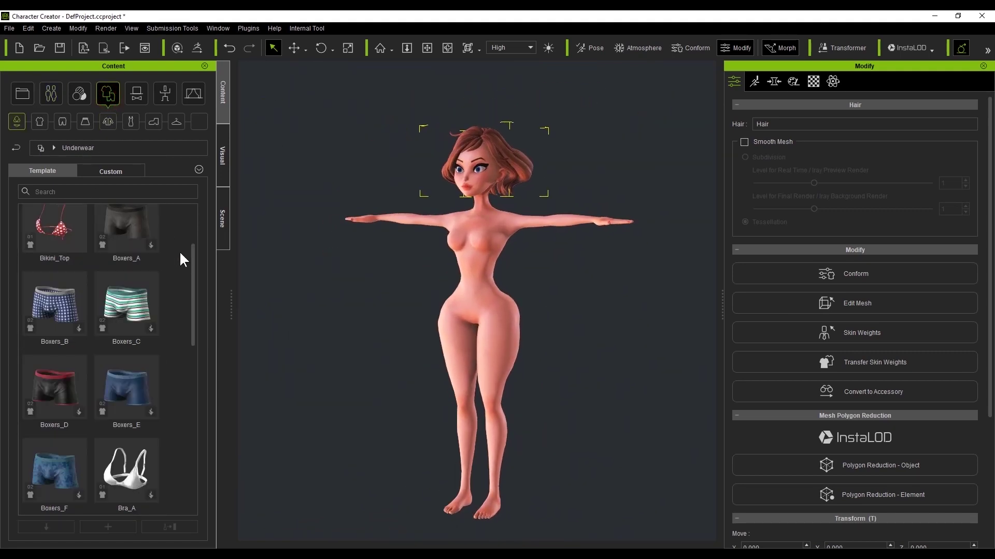
pyautogui.scroll(-5, 179, 251)
pyautogui.doubleClick(55, 366)
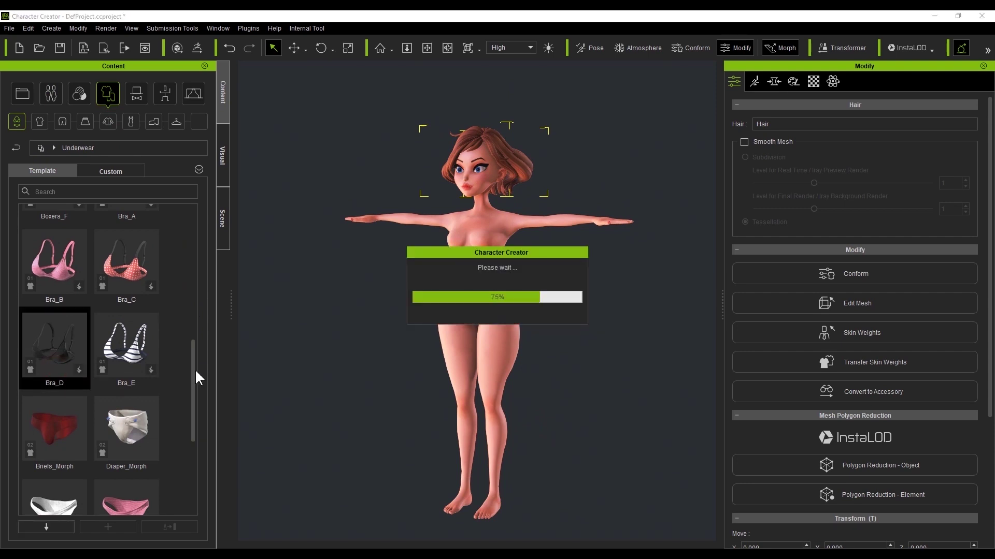
pyautogui.scroll(-3, 193, 381)
pyautogui.moveTo(127, 389); pyautogui.dragTo(312, 369)
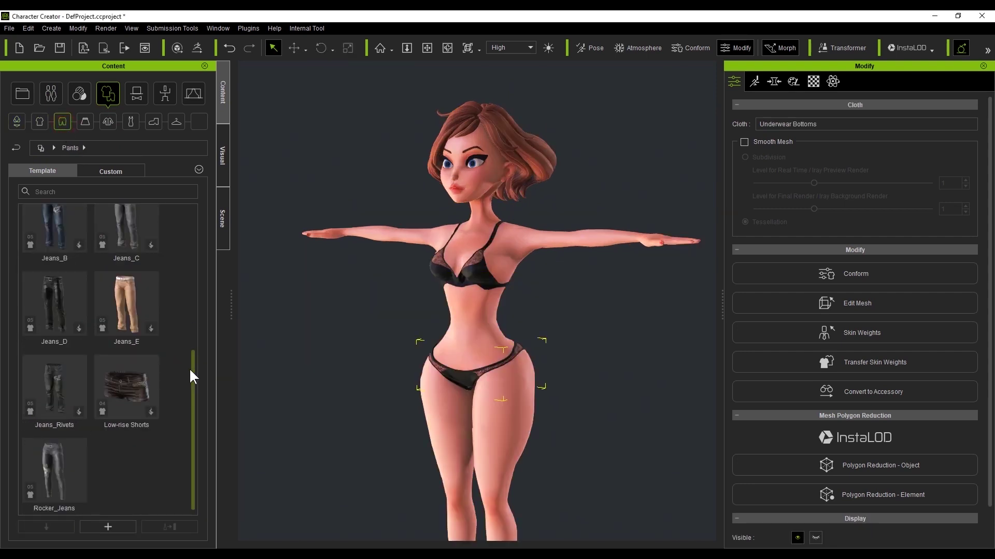
# Step: Put the ripped blue Skinny Pants from the Essential Clothing pants collection on the avatar
pyautogui.moveTo(190, 369); pyautogui.dragTo(209, 201)
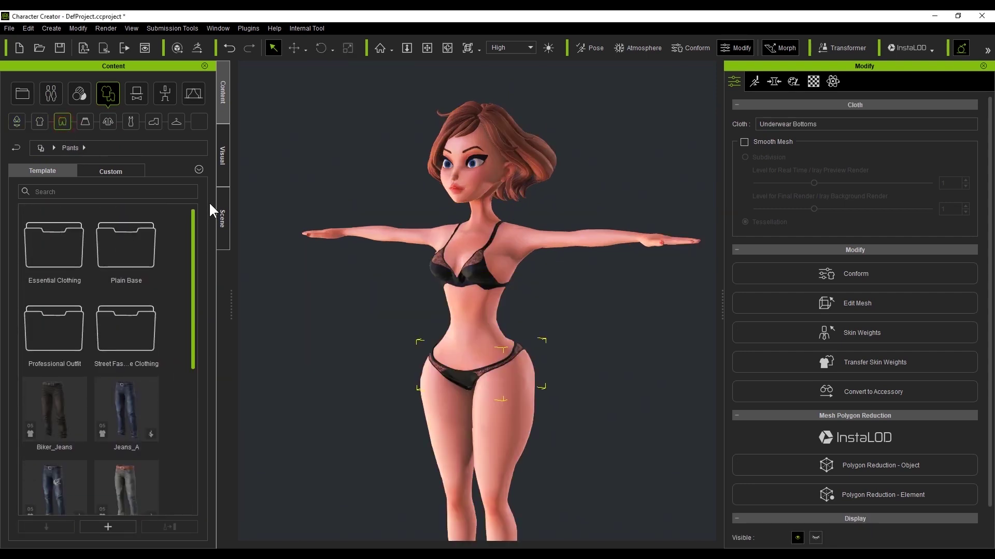
pyautogui.doubleClick(70, 242)
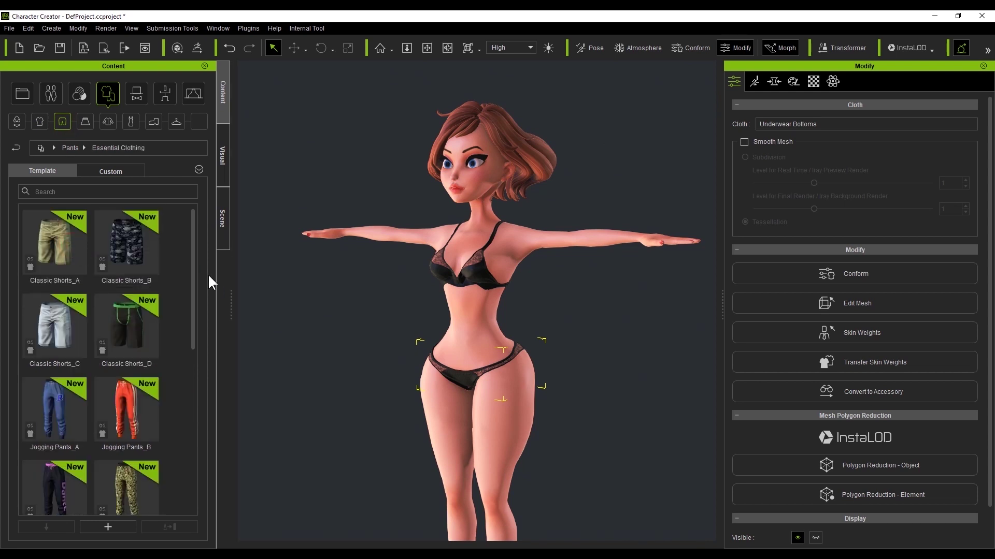
pyautogui.moveTo(192, 285); pyautogui.dragTo(199, 442)
pyautogui.moveTo(53, 467); pyautogui.dragTo(269, 386)
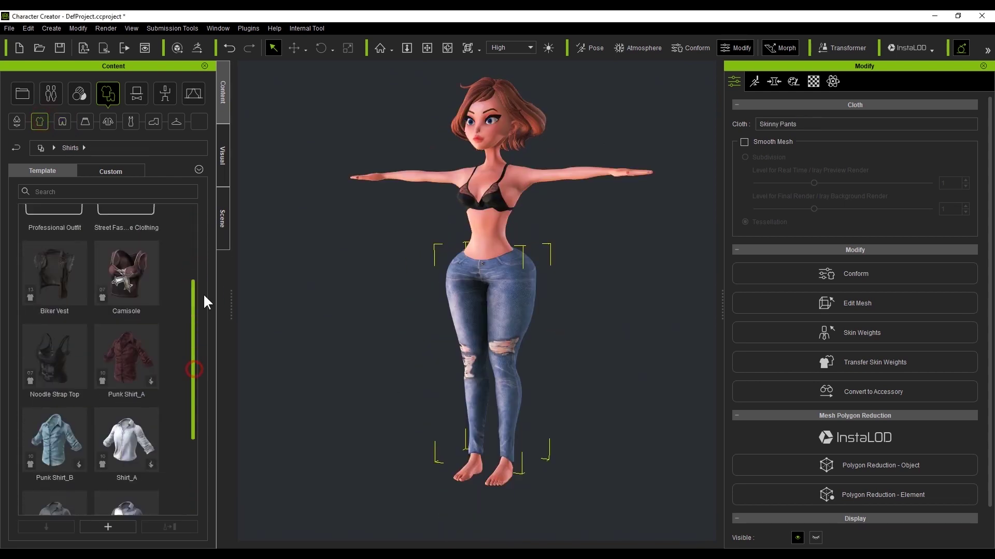
# Step: Add Sleeves Tops_A from the Professional Outfit shirts to the avatar and check the outfit from several sides
pyautogui.moveTo(202, 293); pyautogui.dragTo(202, 214)
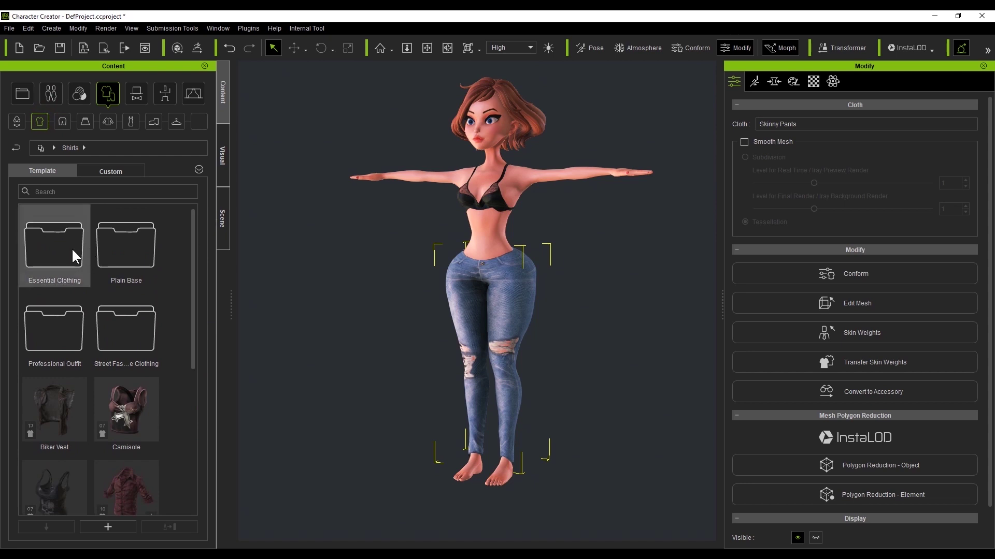
pyautogui.doubleClick(63, 327)
pyautogui.doubleClick(145, 421)
pyautogui.moveTo(69, 270); pyautogui.dragTo(306, 329)
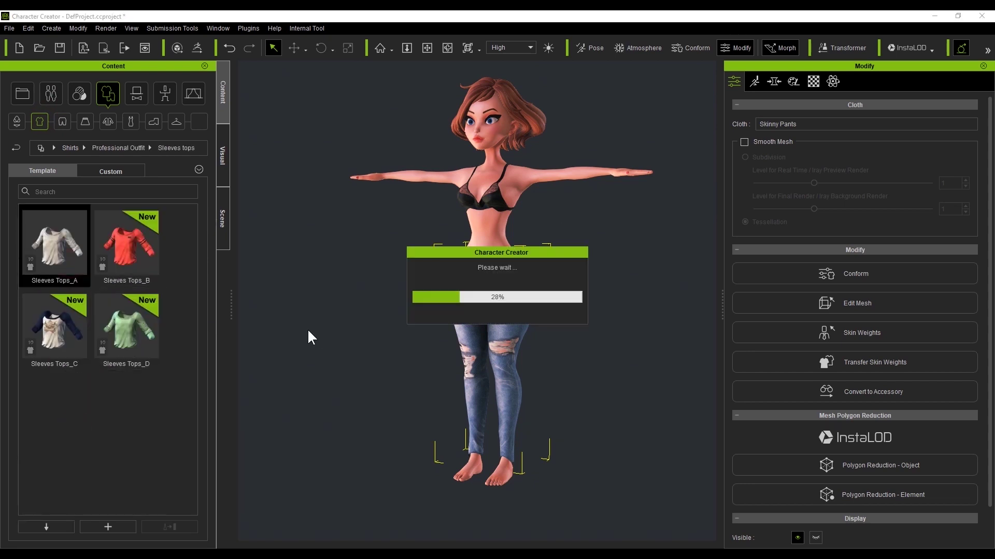
pyautogui.moveTo(583, 326); pyautogui.dragTo(372, 339, button='right')
pyautogui.moveTo(464, 276); pyautogui.dragTo(596, 278, button='right')
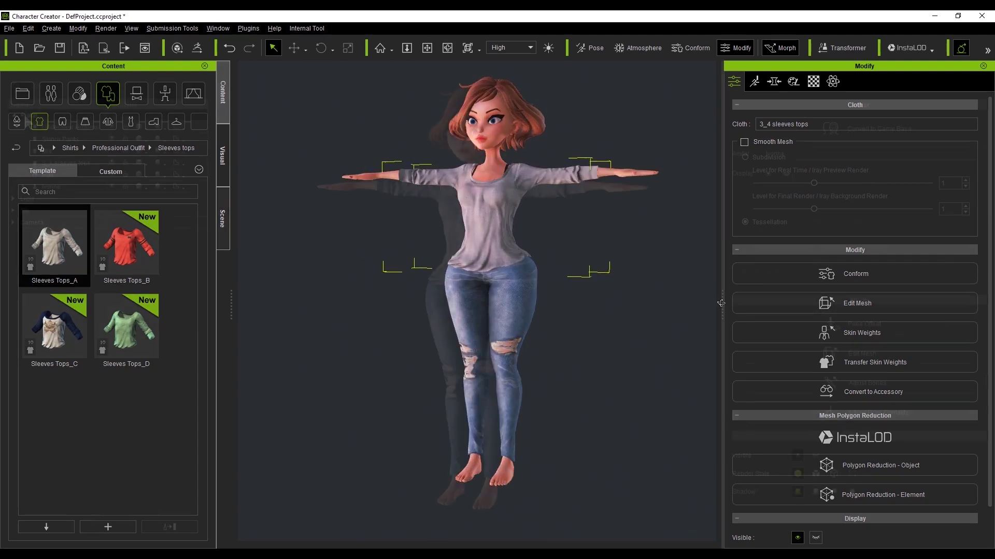
# Step: Select the body, eyes, teeth, hair and all clothing, then send them to ZBrush with GoZ, splitting off Eye Winker
pyautogui.click(58, 127)
pyautogui.click(23, 187)
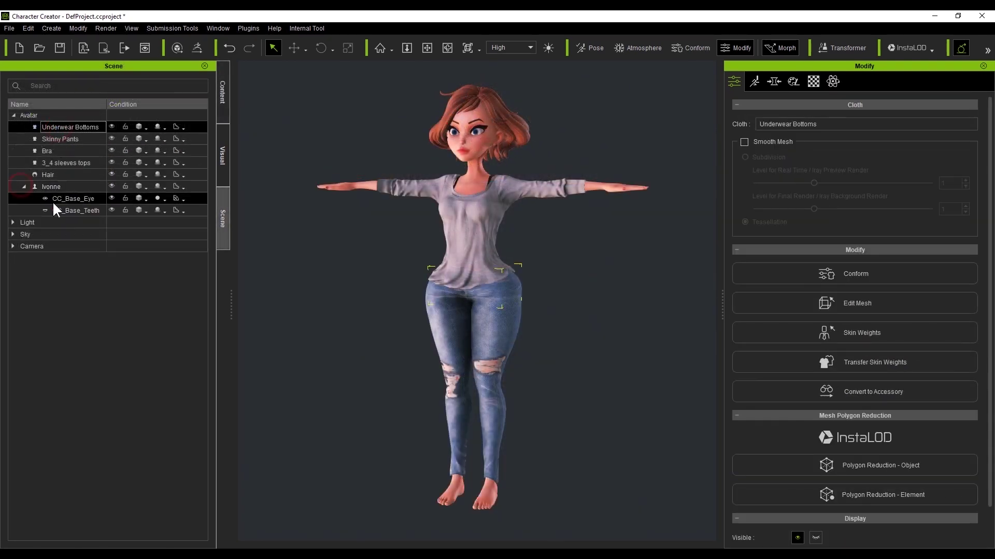
pyautogui.keyDown('shift'); pyautogui.click(67, 211); pyautogui.keyUp('shift')
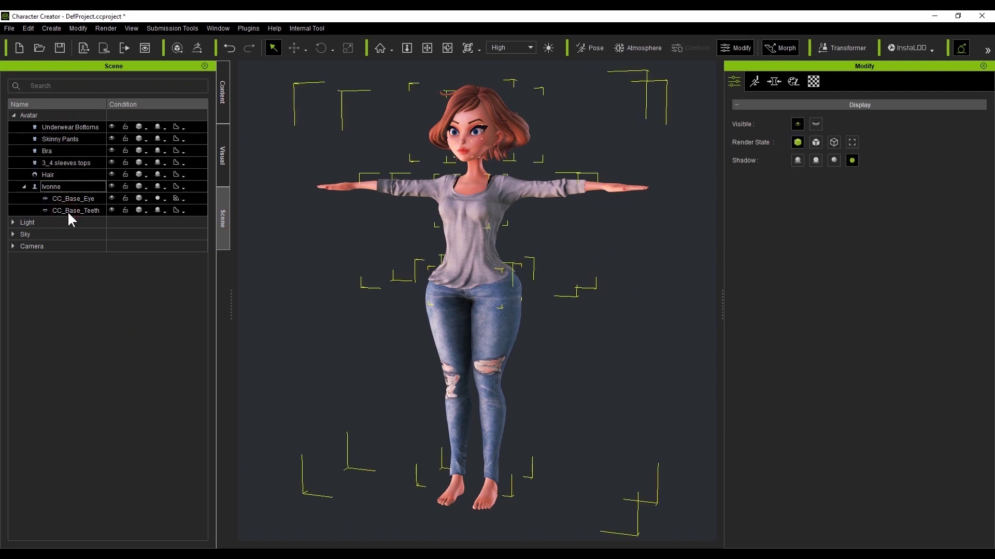
pyautogui.click(197, 48)
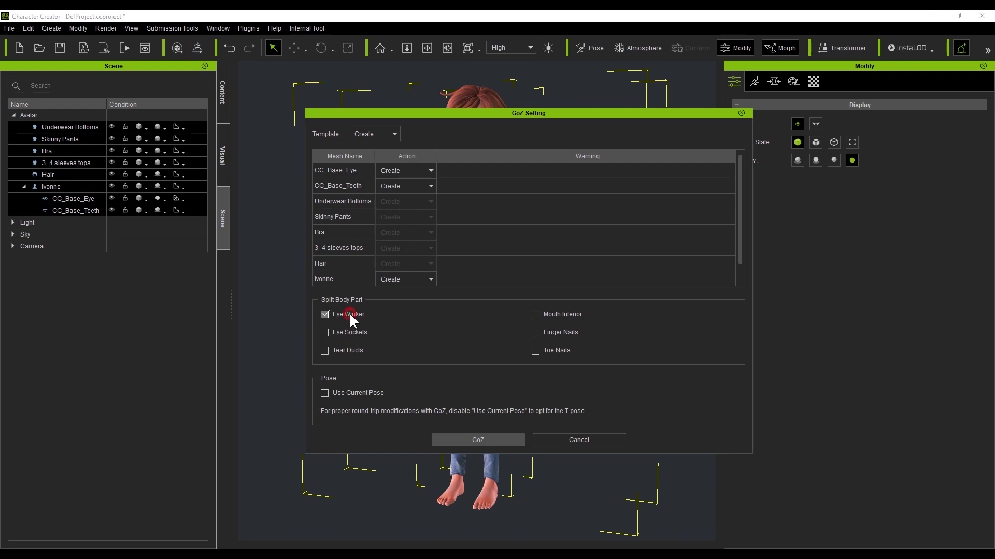
pyautogui.click(478, 440)
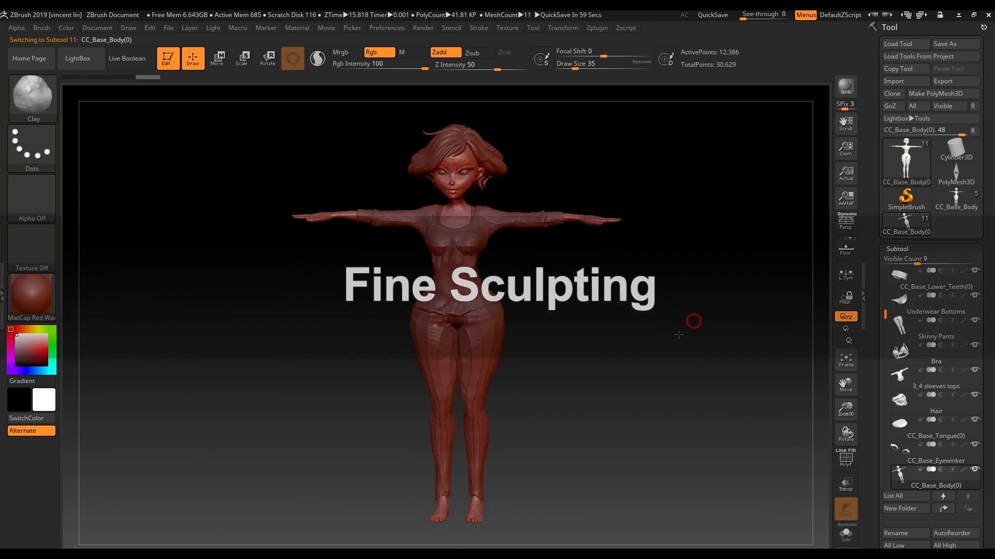
# Step: Mask the lips on the face of the CC_Base_Body subtool
pyautogui.keyDown('alt'); pyautogui.moveTo(670, 323); pyautogui.dragTo(662, 346); pyautogui.keyUp('alt')
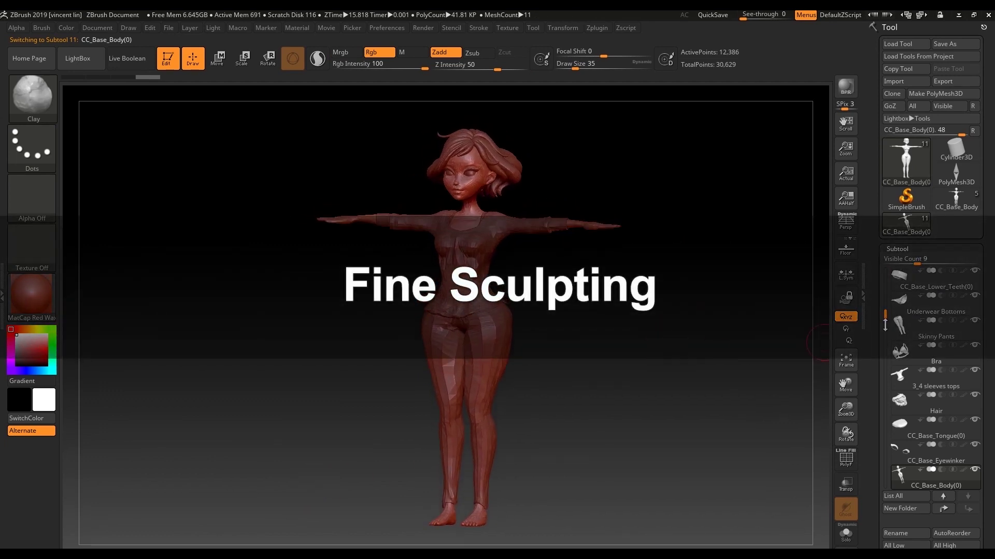
pyautogui.moveTo(885, 316)
pyautogui.mouseDown()
pyautogui.moveTo(889, 383)
pyautogui.moveTo(893, 263)
pyautogui.mouseUp()
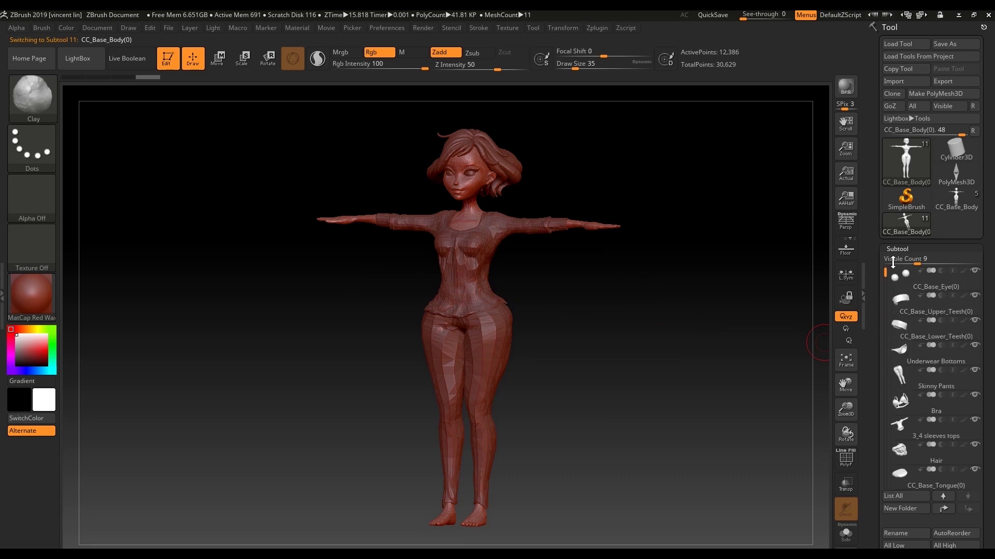
pyautogui.moveTo(904, 277)
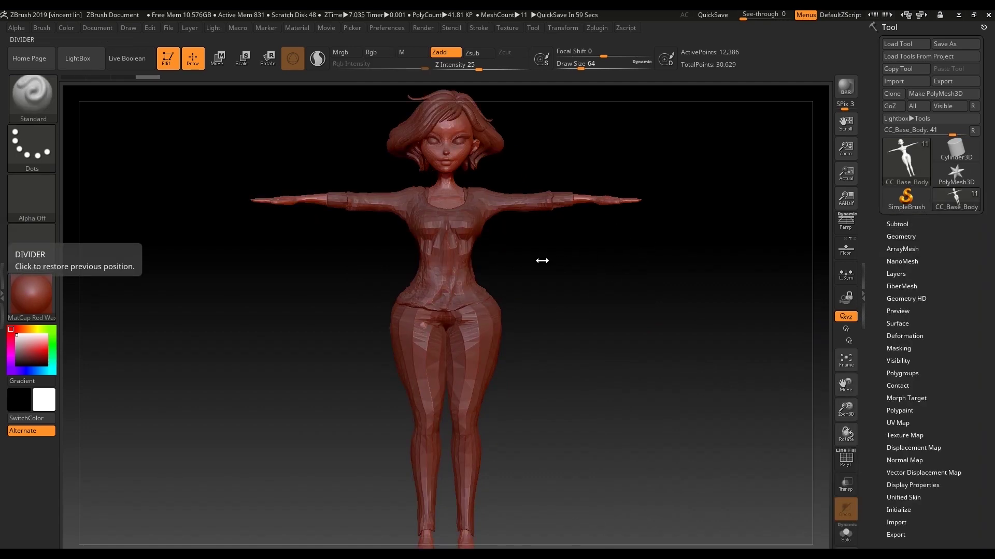
pyautogui.moveTo(542, 261); pyautogui.dragTo(569, 290)
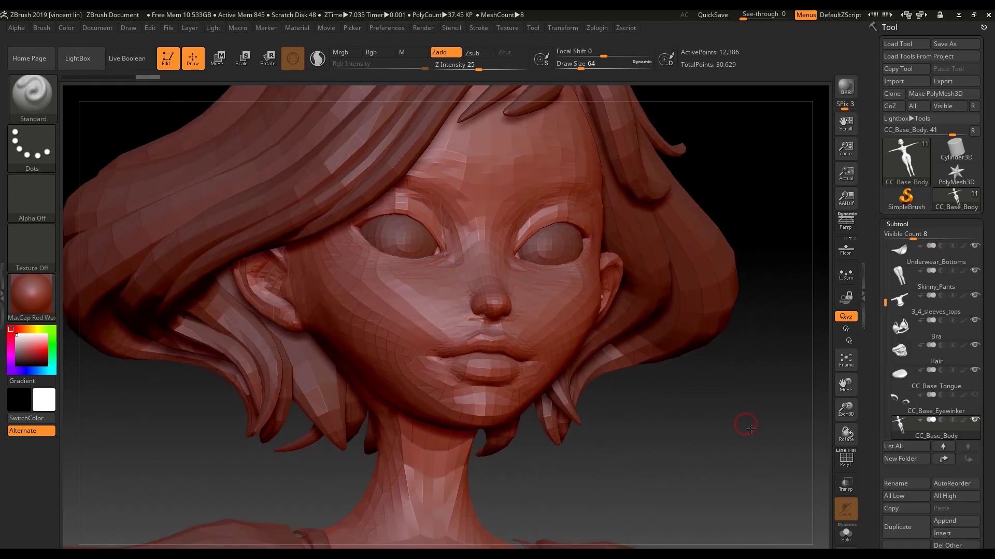
pyautogui.moveTo(751, 429); pyautogui.dragTo(745, 429)
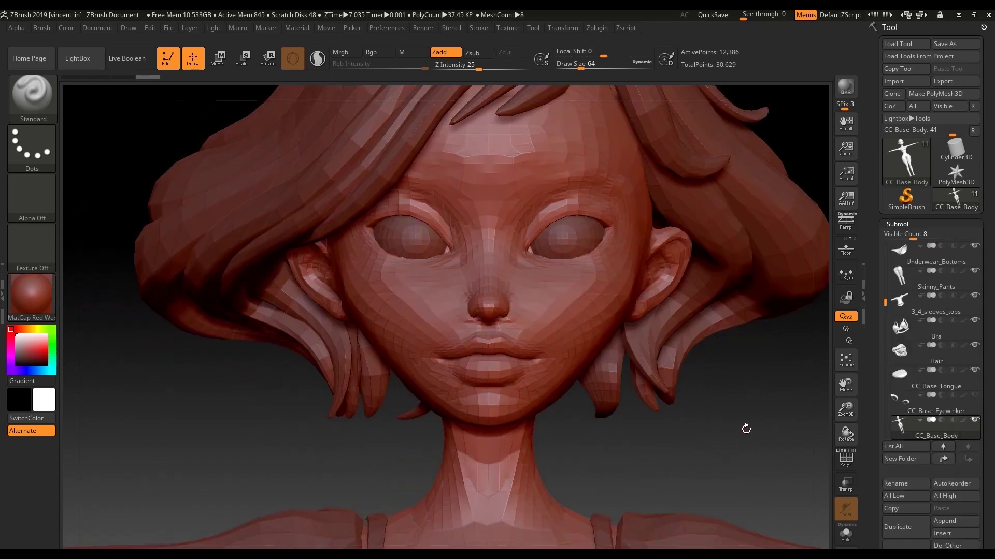
pyautogui.moveTo(751, 424); pyautogui.dragTo(734, 419)
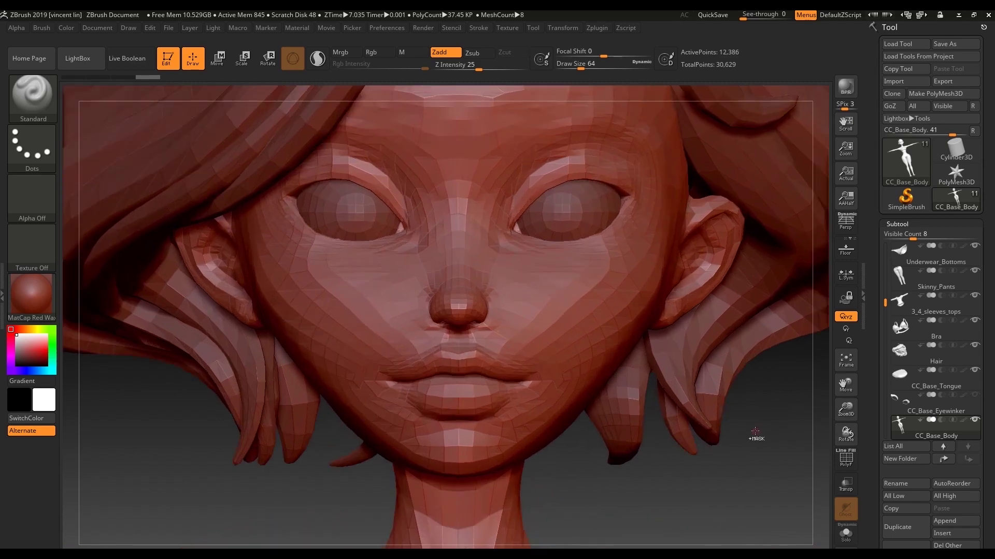
pyautogui.press('space')
pyautogui.moveTo(492, 384); pyautogui.dragTo(468, 407)
pyautogui.press('space')
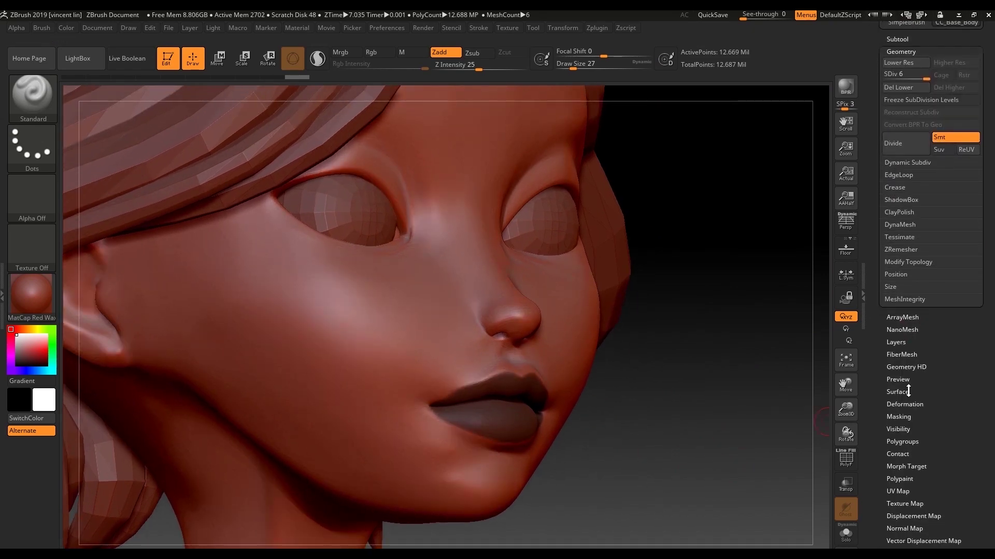
# Step: Apply surface noise to the body with a Noise Scale of about 64.57 and a Strength of about -0.00014
pyautogui.click(912, 344)
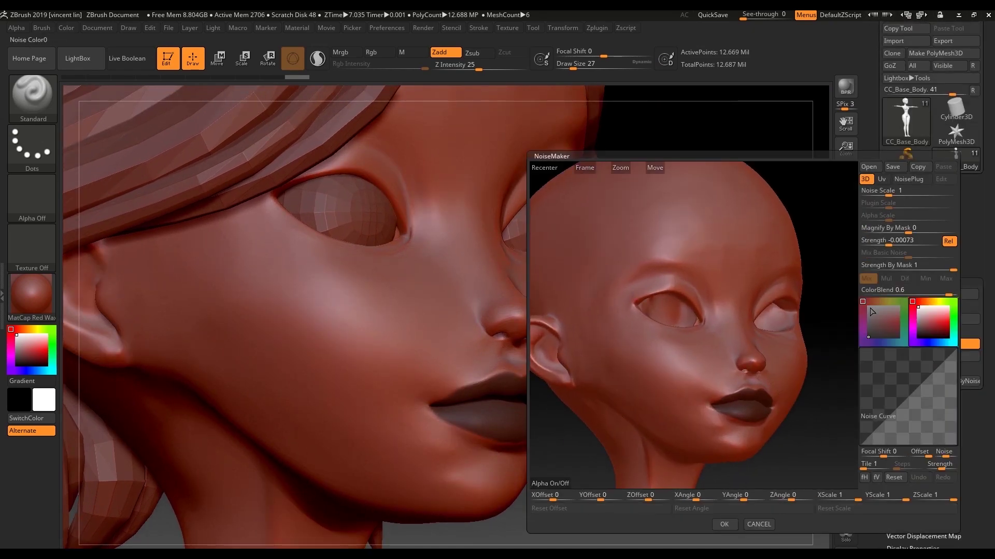
pyautogui.moveTo(889, 195); pyautogui.dragTo(923, 195)
pyautogui.moveTo(890, 245); pyautogui.dragTo(901, 247)
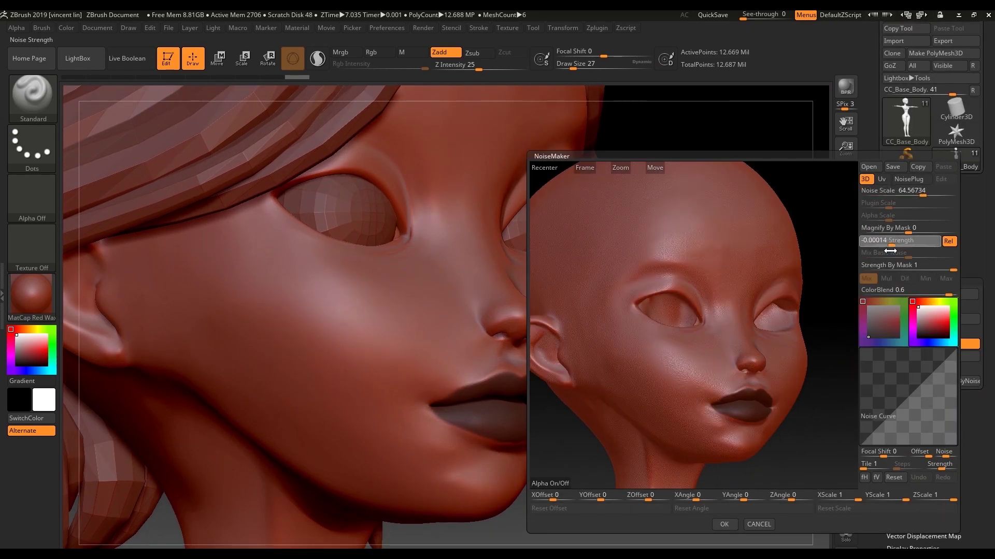
pyautogui.click(724, 525)
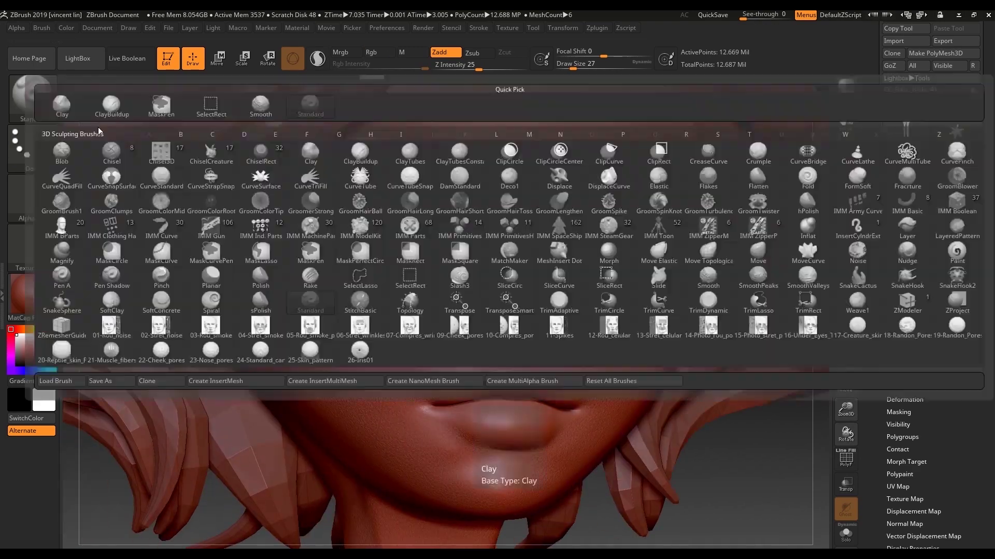
# Step: Switch to the Pinch brush for refining the lip area of the face
pyautogui.press('p')
pyautogui.press('i')
pyautogui.moveTo(804, 463); pyautogui.dragTo(865, 367)
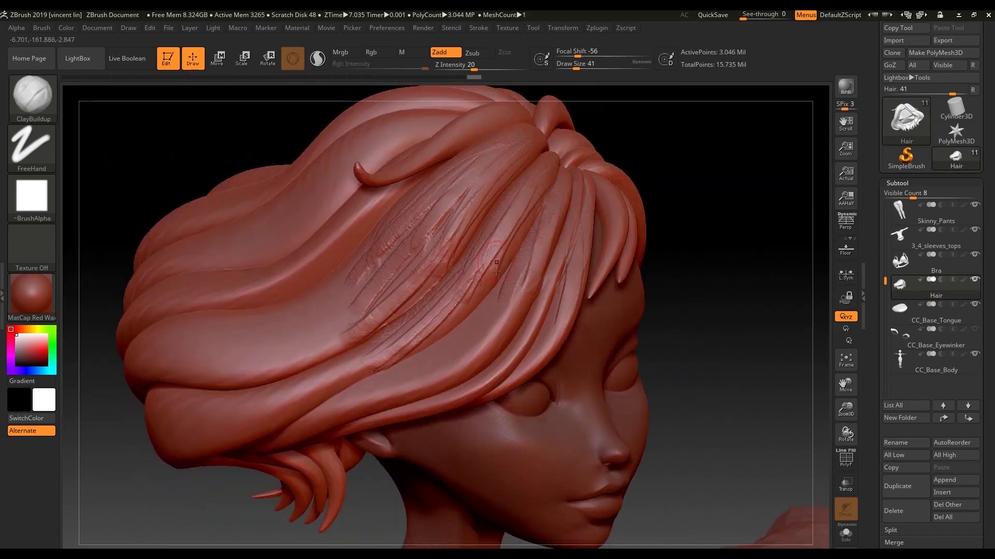
# Step: Sculpt fine strands along the locks of the Hair subtool with the ClayBuildup brush at Z Intensity 20
pyautogui.moveTo(495, 271); pyautogui.dragTo(262, 321)
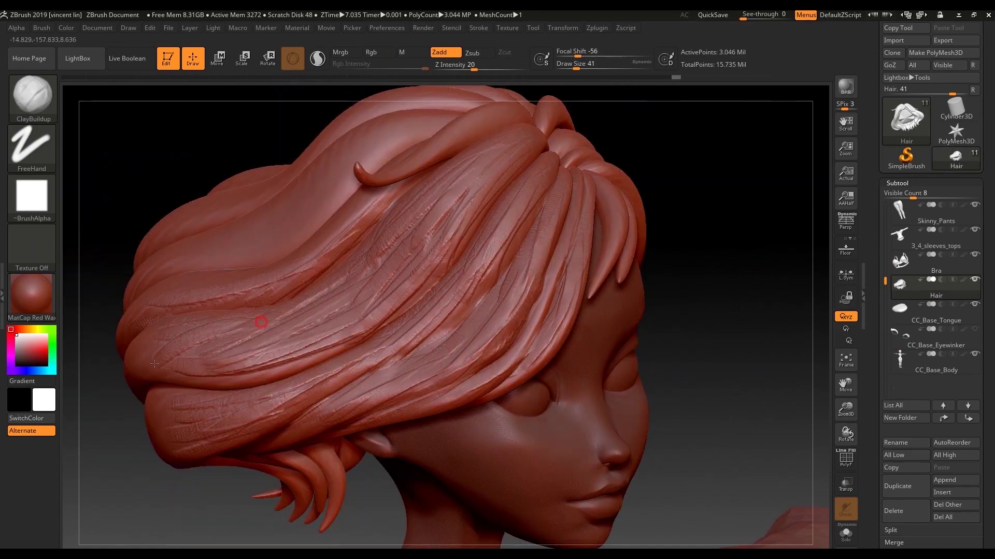
pyautogui.moveTo(262, 322); pyautogui.dragTo(512, 284, button='right')
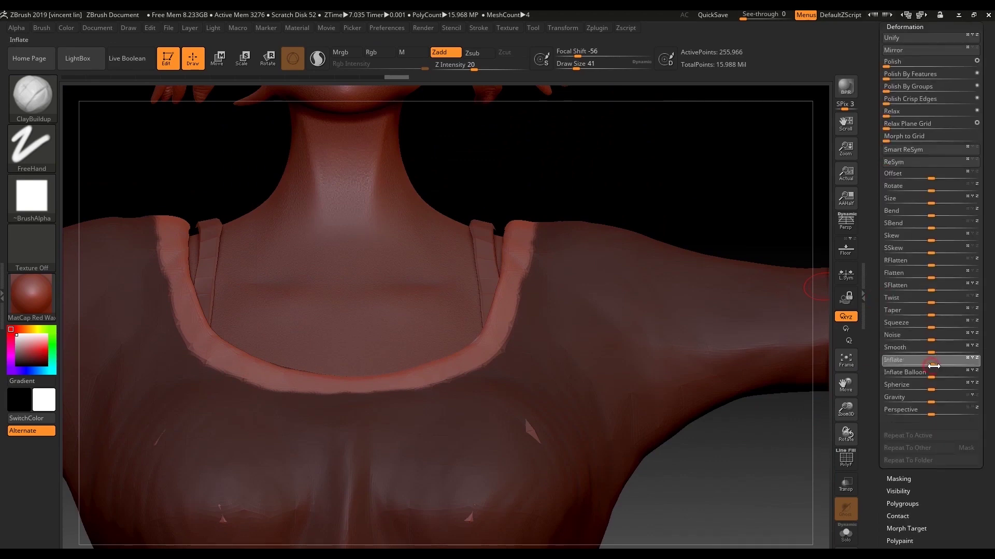
# Step: Inflate the unmasked neckline band of the 3_4_sleeves_tops subtool slightly to form a raised collar edge
pyautogui.moveTo(934, 367); pyautogui.dragTo(936, 366)
pyautogui.moveTo(580, 176); pyautogui.dragTo(690, 179)
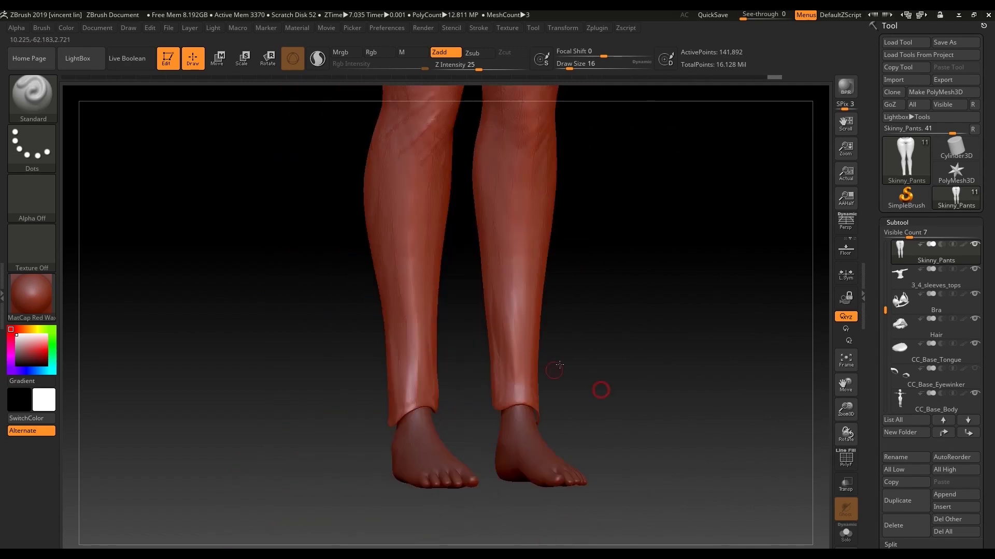
# Step: Sculpt fabric wrinkles on the Skinny_Pants legs with the Standard brush, then switch to the DamStandard brush
pyautogui.moveTo(557, 362); pyautogui.dragTo(352, 358)
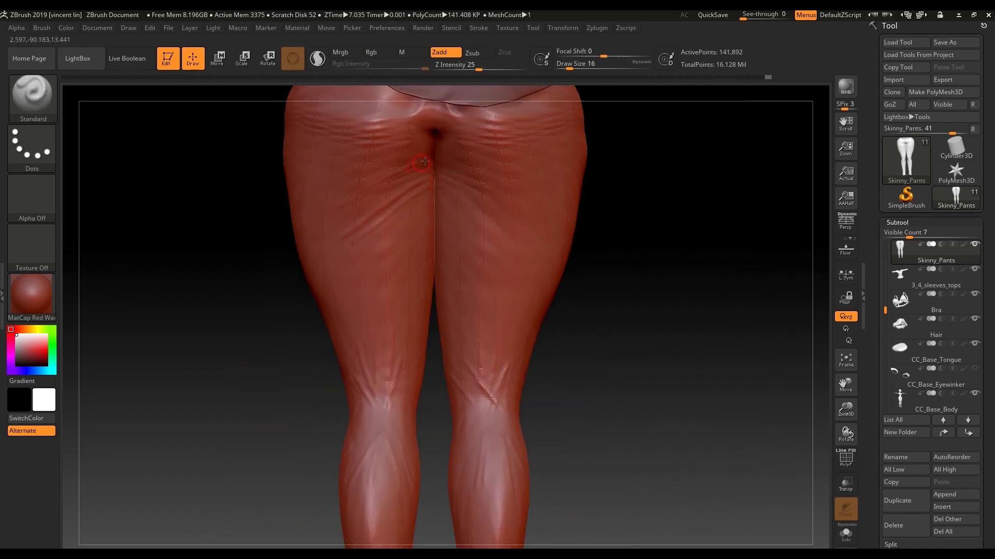
pyautogui.press('b')
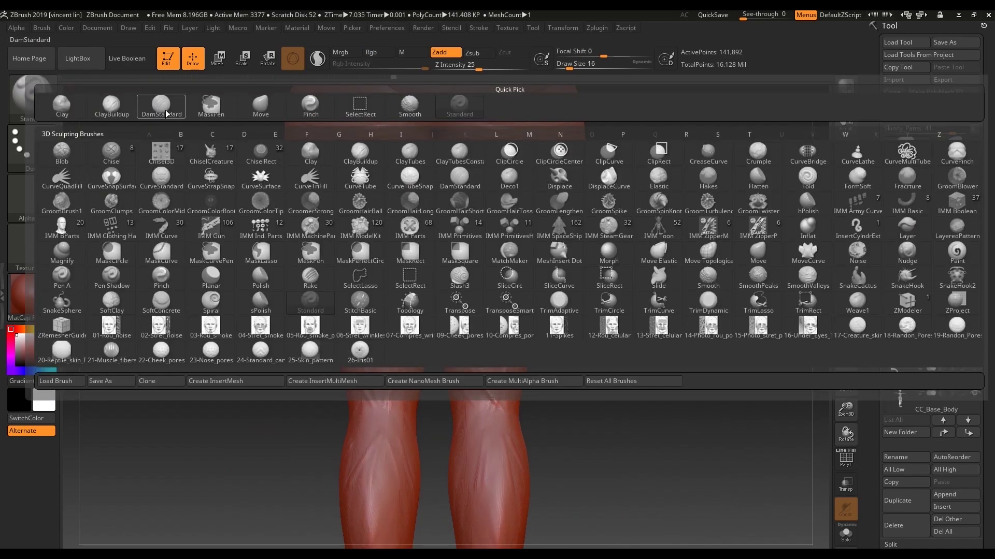
pyautogui.press('d')
pyautogui.press('s')
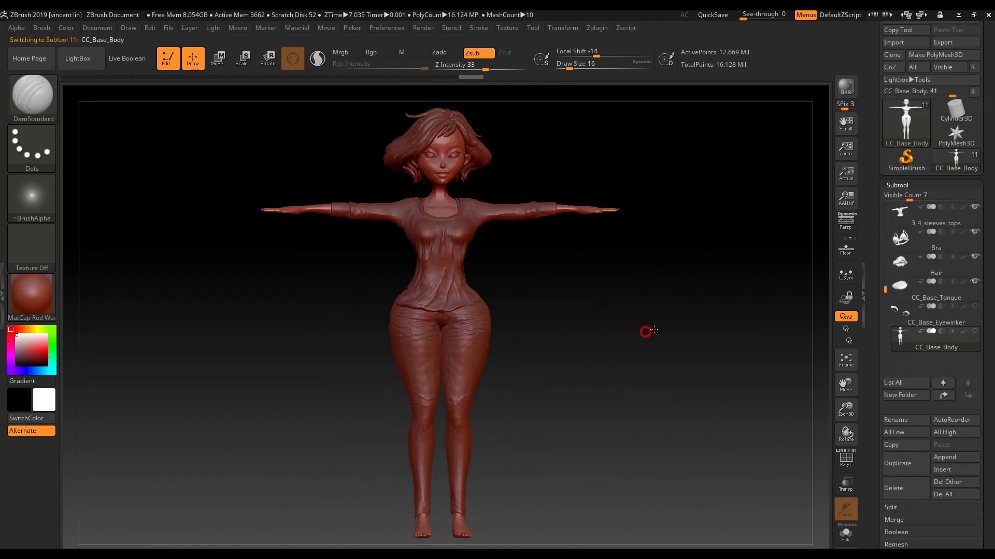
# Step: Toggle the CC_Base_Eyewinker subtool's visibility, send all subtools to Character Creator with GoZ and update their meshes there
pyautogui.moveTo(638, 330); pyautogui.dragTo(641, 362)
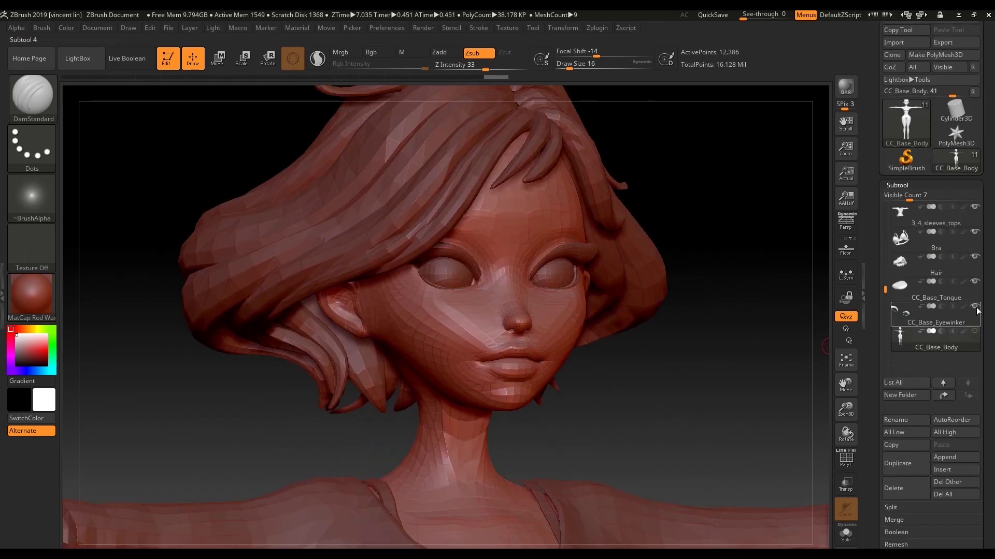
pyautogui.click(978, 310)
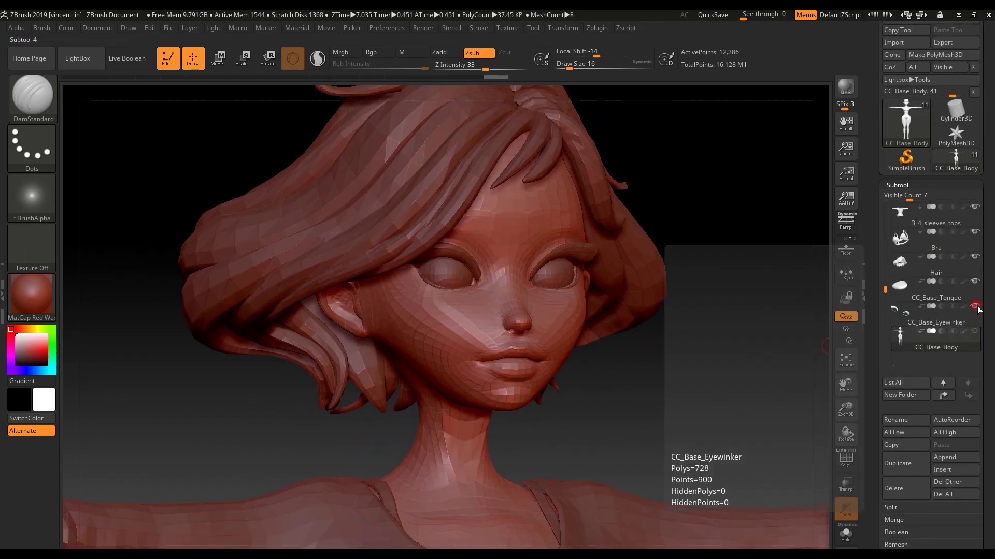
pyautogui.click(926, 224)
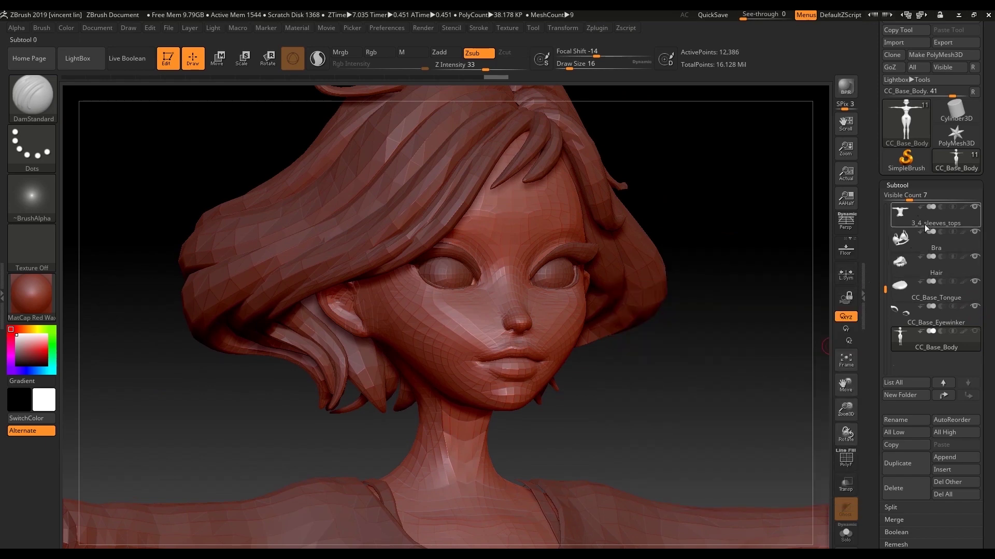
pyautogui.click(919, 71)
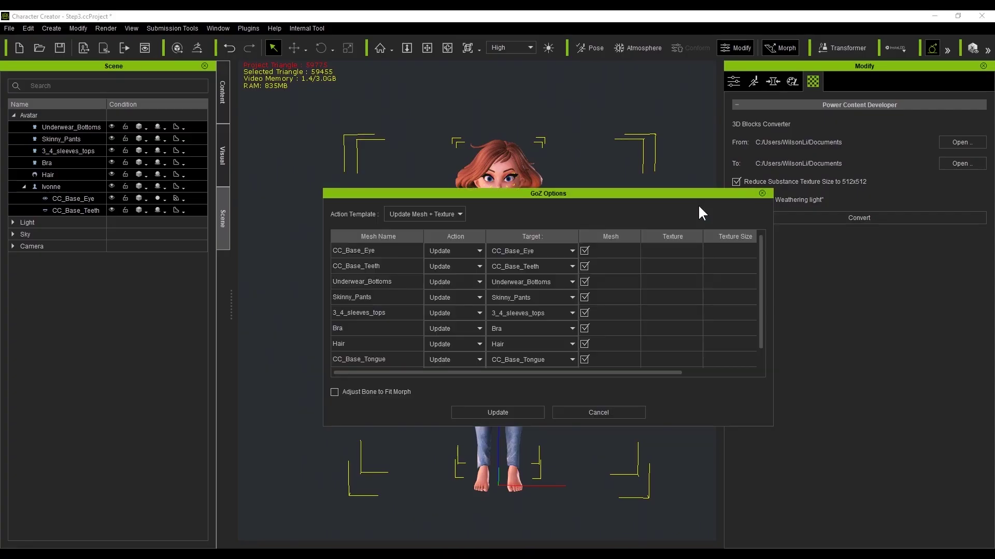
pyautogui.scroll(-1, 764, 265)
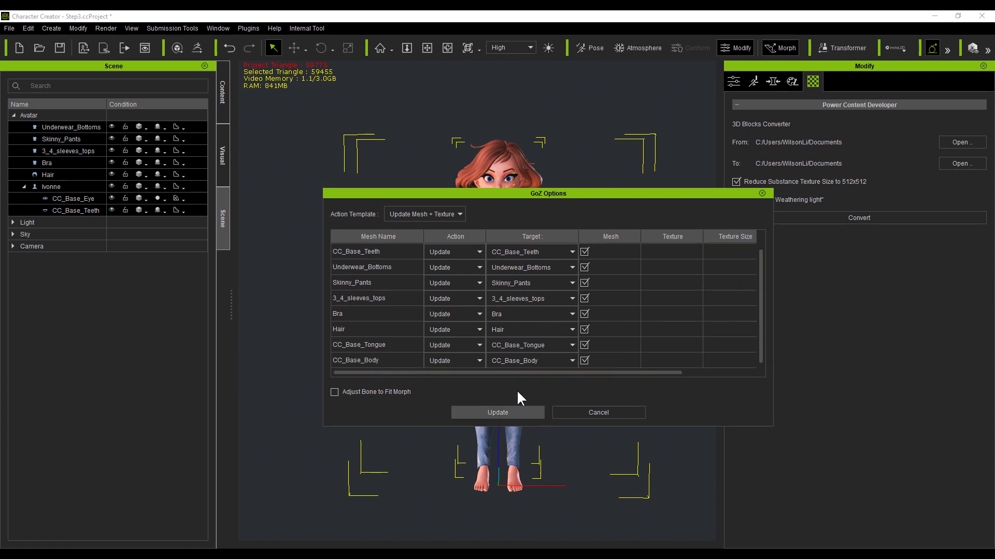
# Step: Fix the skin poking through the Skinny_Pants by calculating collision with Conform at its default settings
pyautogui.scroll(3, 542, 286)
pyautogui.moveTo(591, 196); pyautogui.dragTo(524, 328, button='middle')
pyautogui.moveTo(524, 328); pyautogui.dragTo(650, 249, button='middle')
pyautogui.moveTo(650, 249); pyautogui.dragTo(601, 245, button='middle')
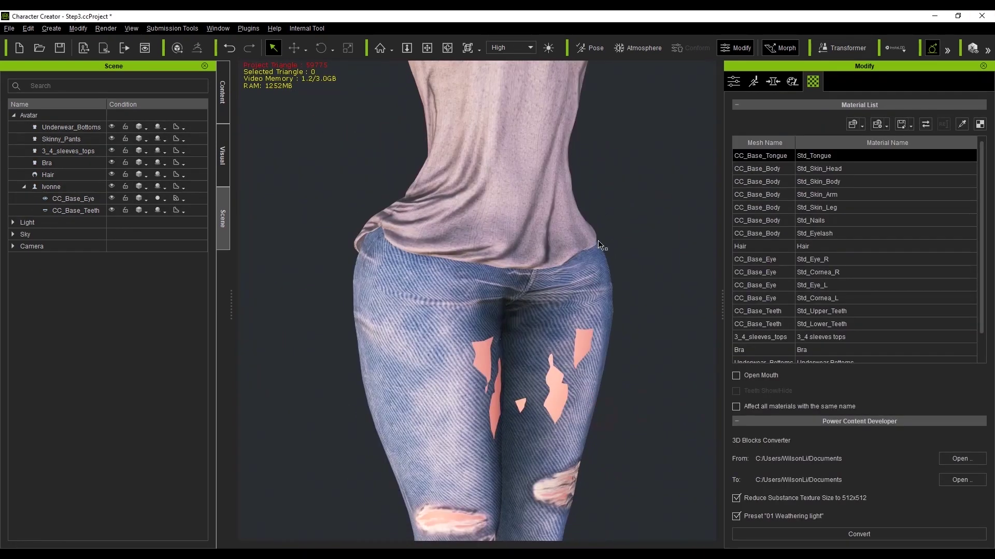
pyautogui.click(605, 351)
pyautogui.scroll(-5, 606, 350)
pyautogui.click(734, 81)
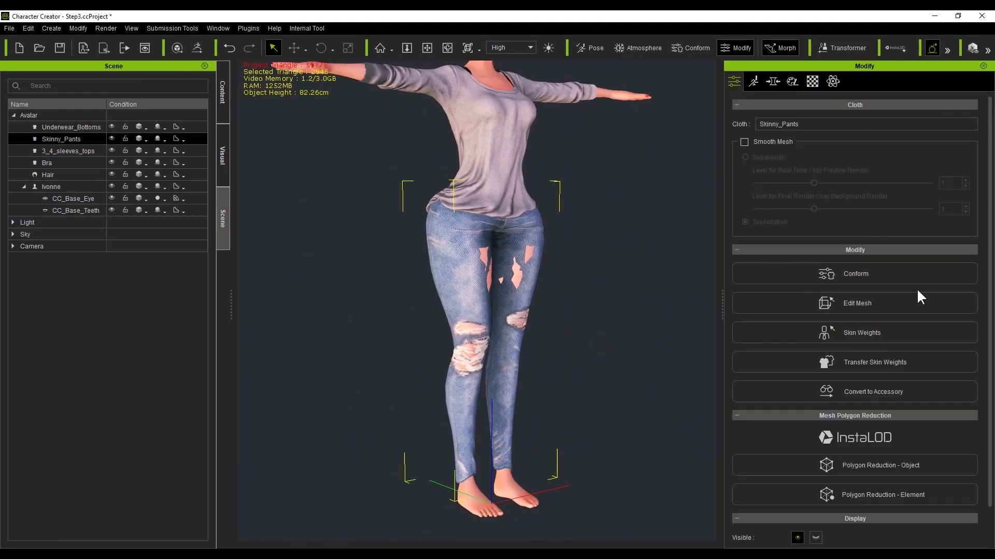
pyautogui.click(919, 273)
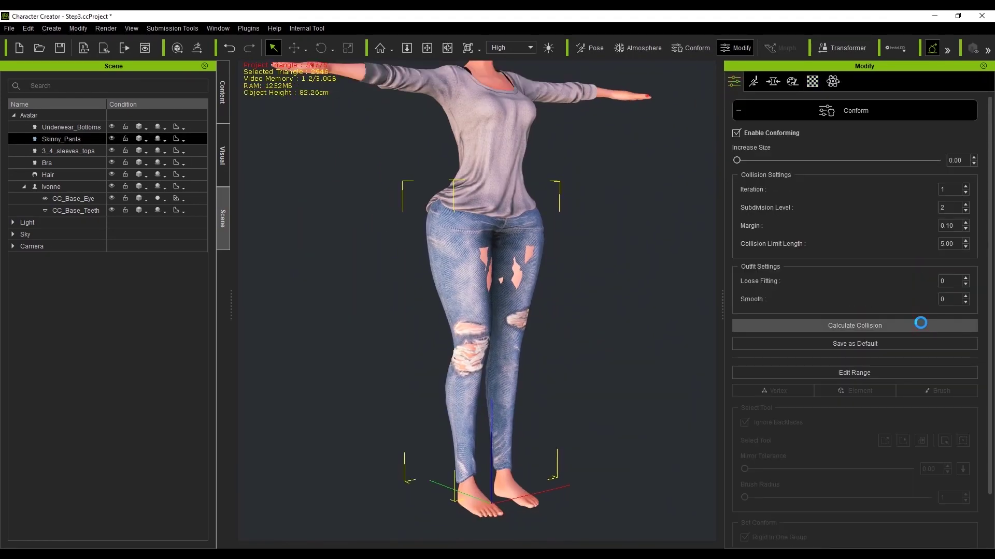
pyautogui.click(906, 115)
pyautogui.moveTo(552, 298); pyautogui.dragTo(229, 284, button='right')
pyautogui.scroll(-3, 596, 237)
pyautogui.moveTo(596, 236); pyautogui.dragTo(599, 257, button='middle')
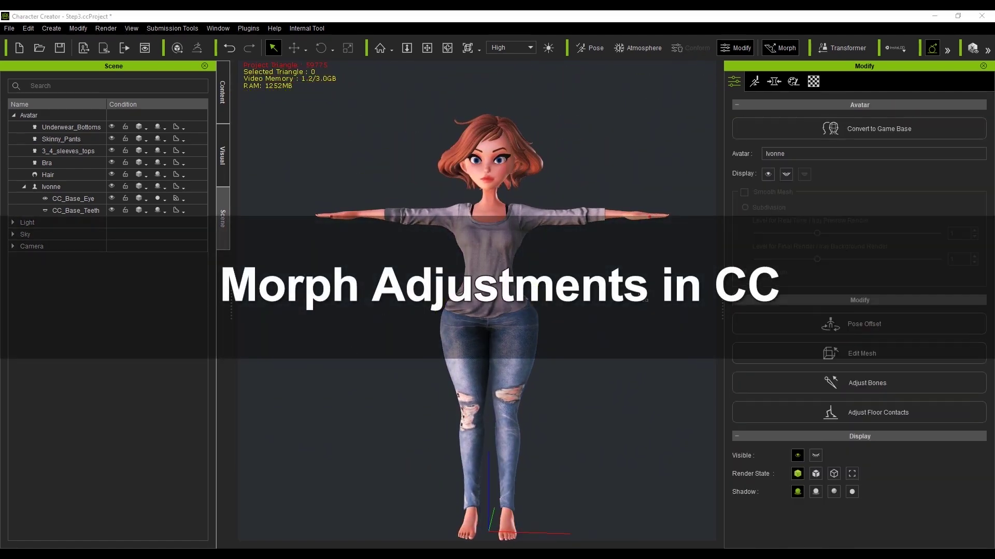
# Step: Adjust the avatar's forearm and thigh proportions directly on the model with morph editing
pyautogui.scroll(5, 635, 283)
pyautogui.moveTo(600, 342); pyautogui.dragTo(497, 414, button='middle')
pyautogui.click(565, 244)
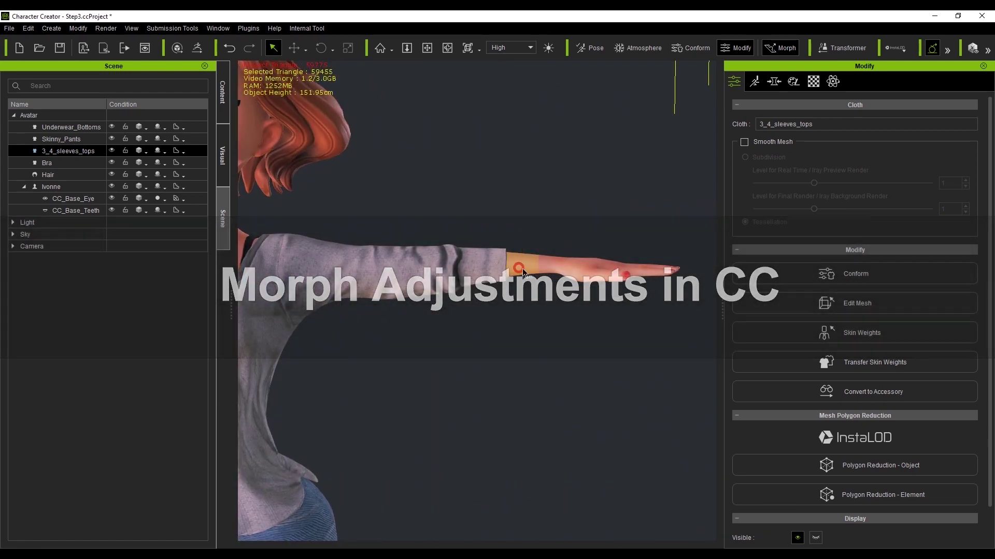
pyautogui.click(517, 269)
pyautogui.scroll(-5, 531, 356)
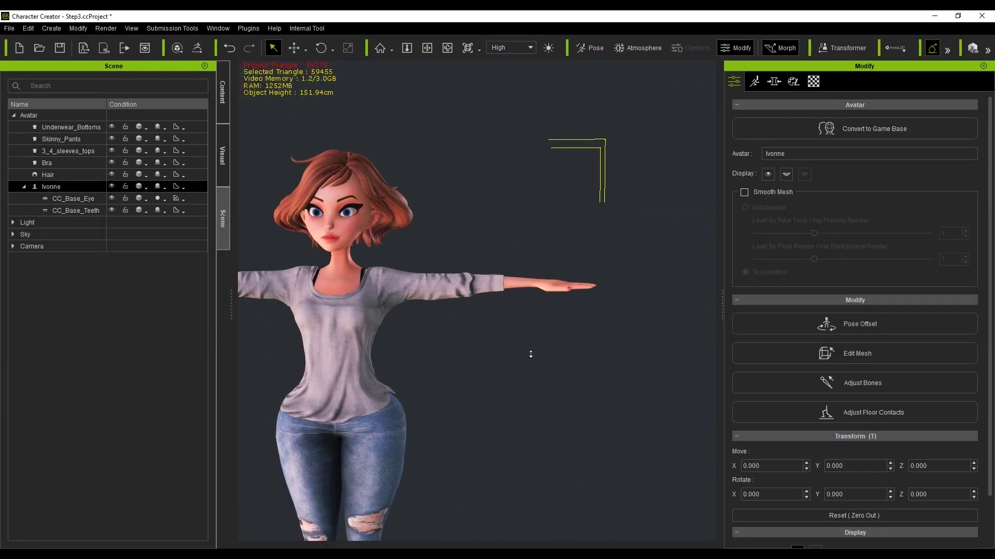
pyautogui.moveTo(531, 355); pyautogui.dragTo(594, 292, button='middle')
pyautogui.click(478, 363)
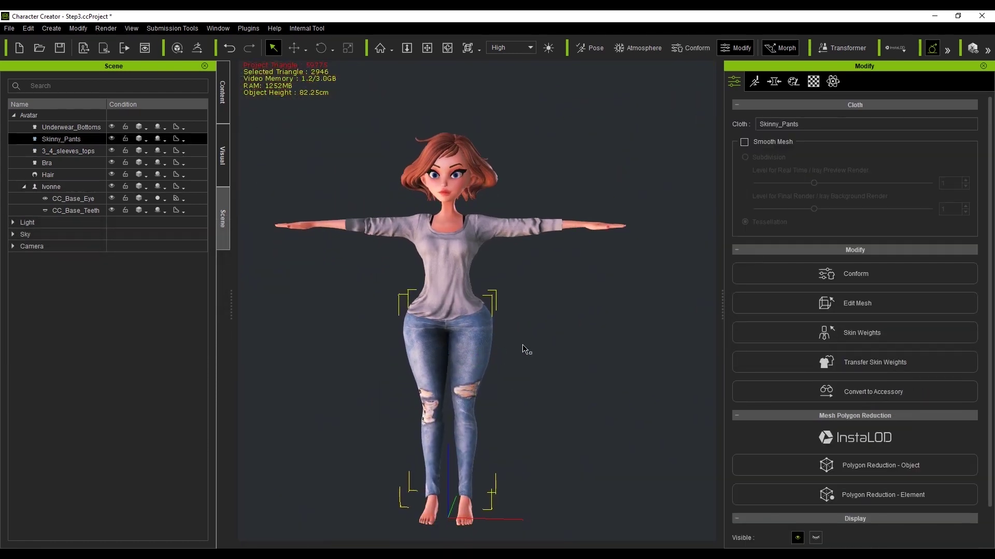
pyautogui.moveTo(524, 346); pyautogui.dragTo(475, 331, button='right')
pyautogui.moveTo(544, 320); pyautogui.dragTo(708, 303, button='right')
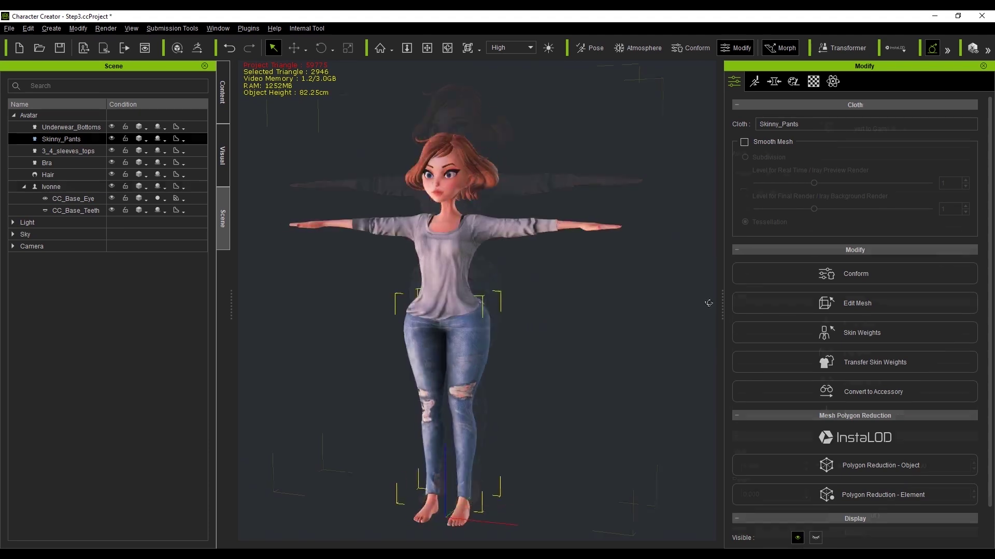
pyautogui.click(537, 287)
pyautogui.moveTo(537, 287); pyautogui.dragTo(544, 261, button='middle')
# Step: Select all avatar meshes from Underwear_Bottoms to CC_Base_Teeth and send them to ZBrush with GoZ using the Relink template
pyautogui.click(73, 210)
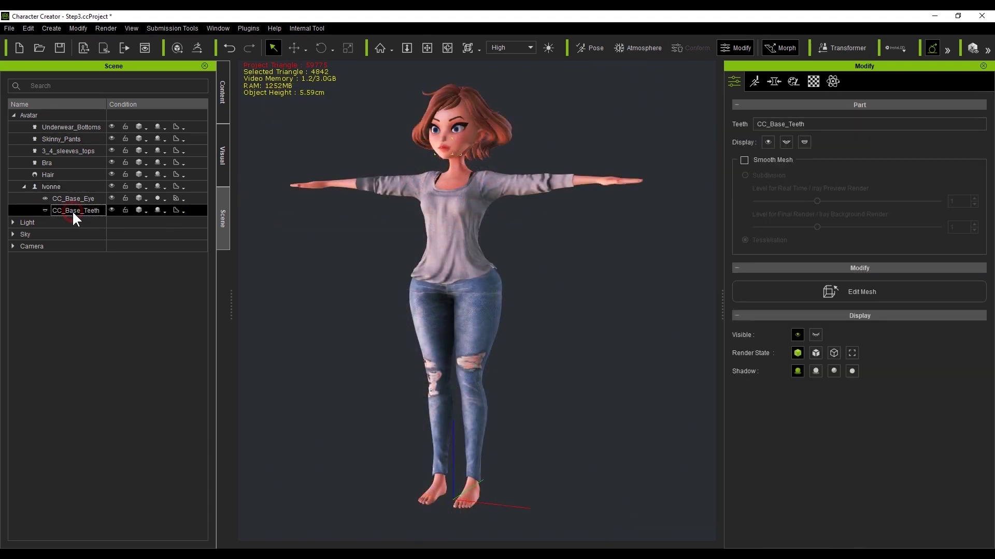
pyautogui.keyDown('shift'); pyautogui.click(87, 126); pyautogui.keyUp('shift')
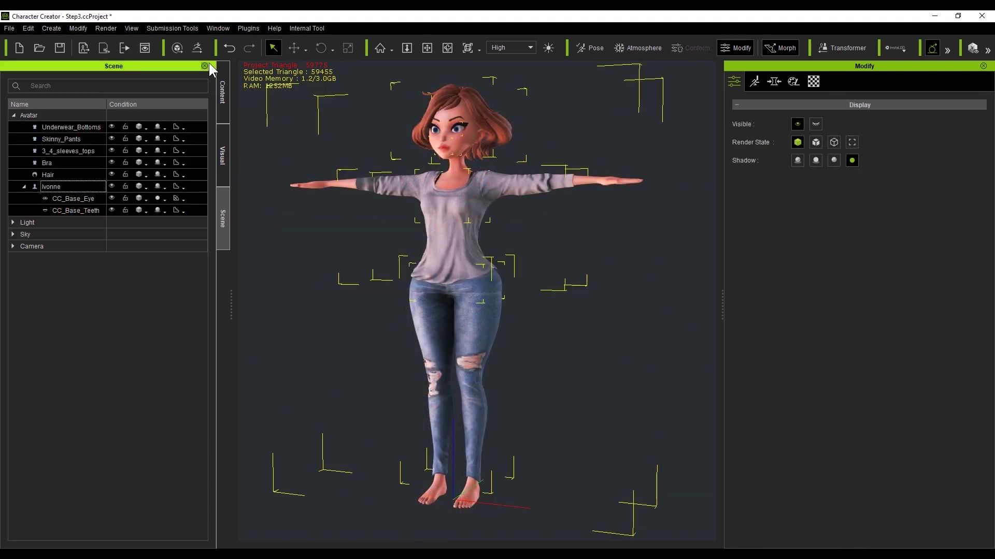
pyautogui.click(198, 47)
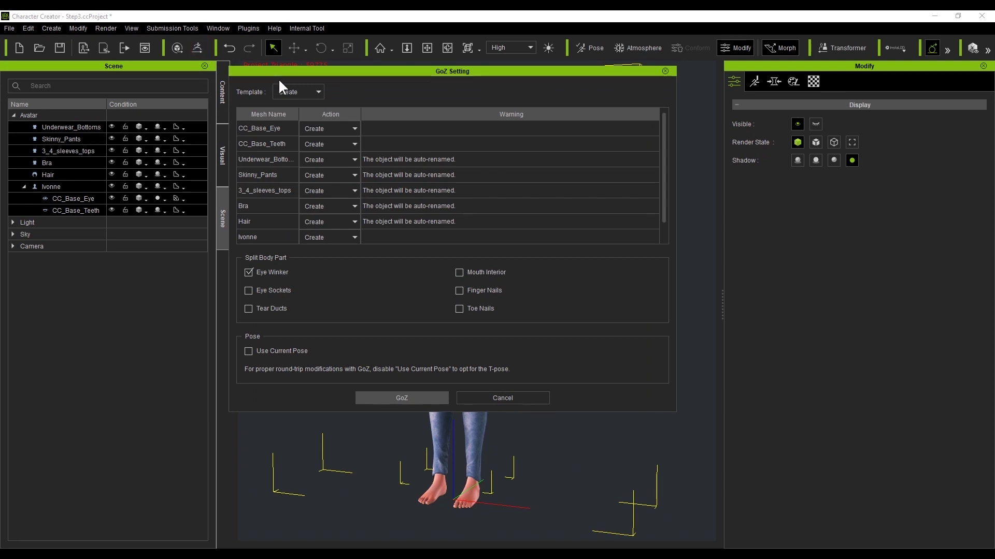
pyautogui.click(303, 91)
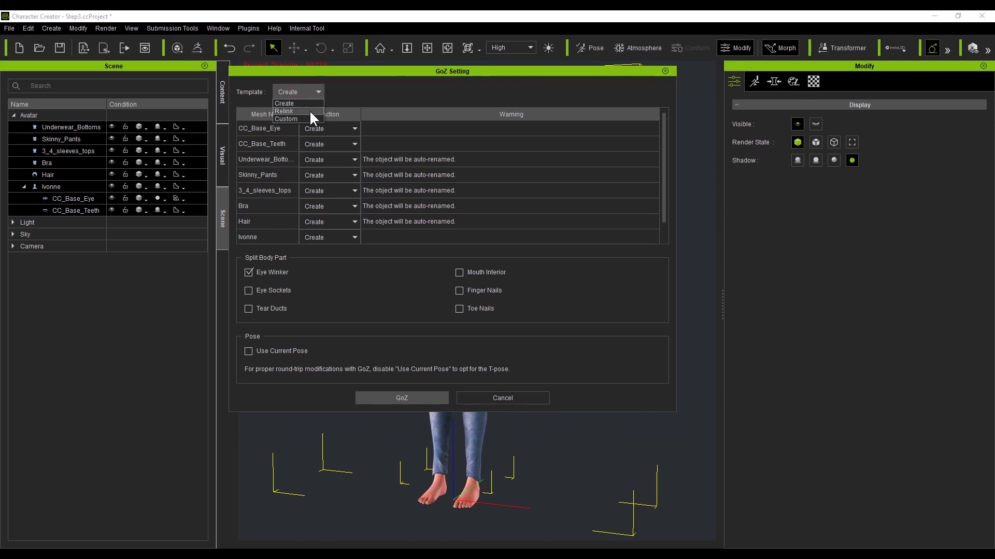
pyautogui.click(285, 110)
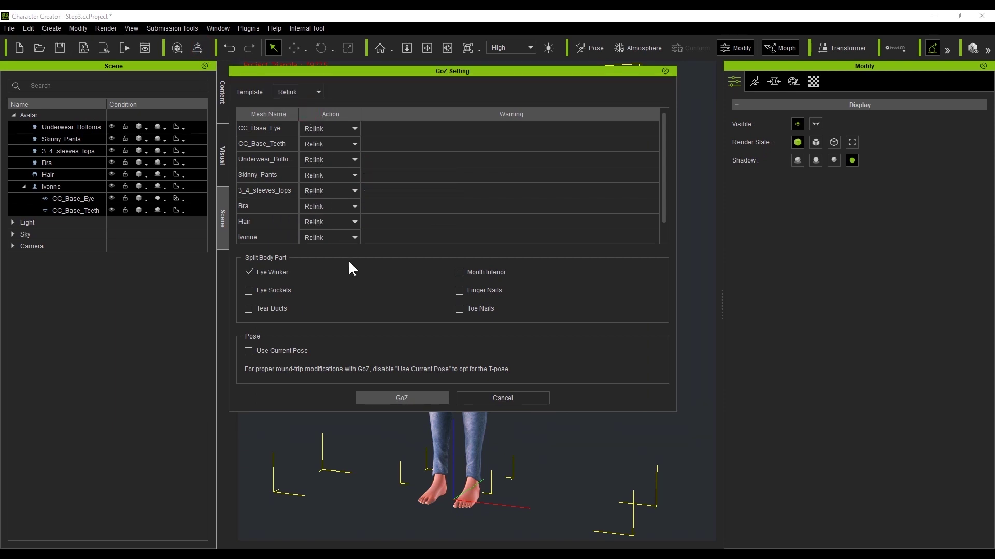
pyautogui.click(421, 395)
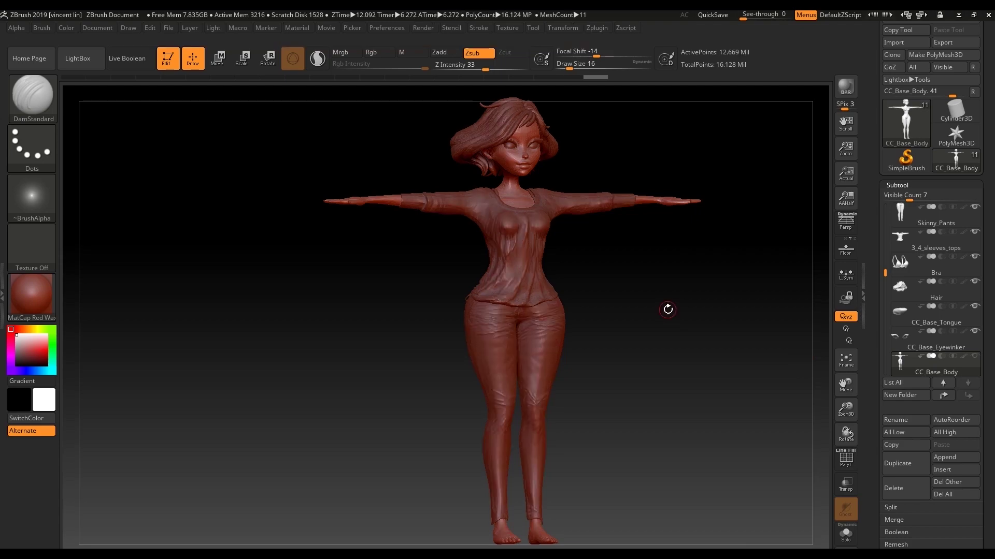
pyautogui.keyDown('ctrl'); pyautogui.moveTo(640, 334); pyautogui.dragTo(687, 463, button='right'); pyautogui.keyUp('ctrl')
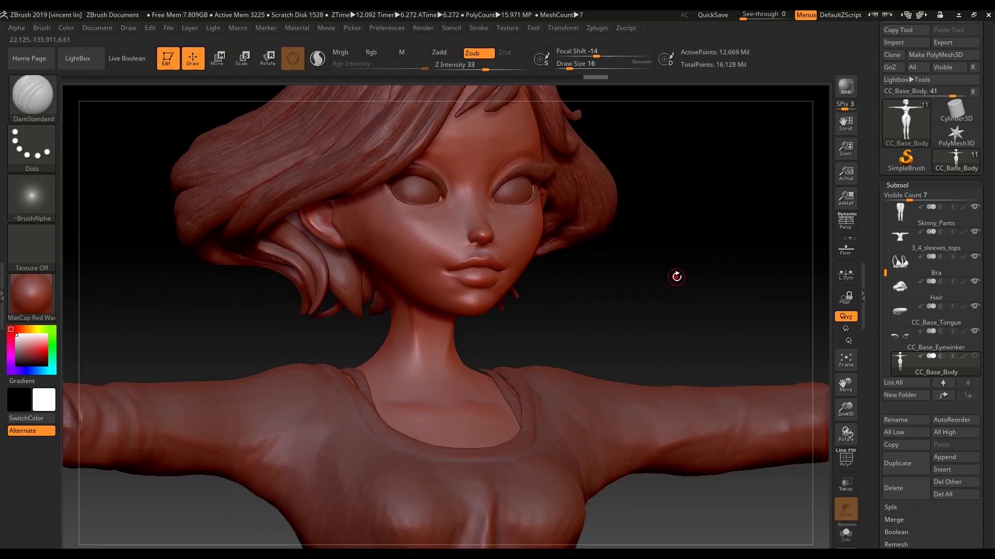
pyautogui.moveTo(676, 277); pyautogui.dragTo(700, 307)
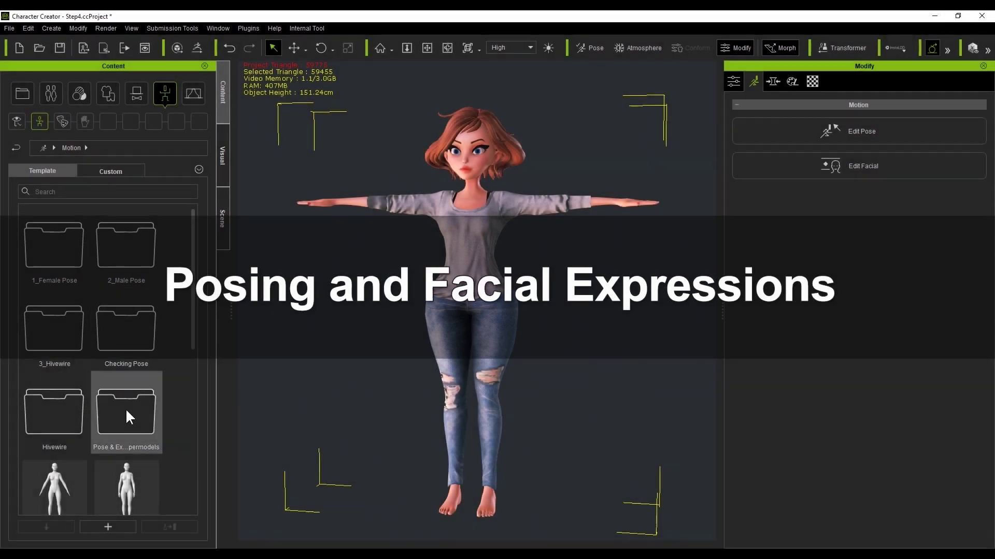
# Step: In Character Creator, apply the Strech_Floor01 pose from the female Ground Pose folder to the avatar
pyautogui.doubleClick(125, 409)
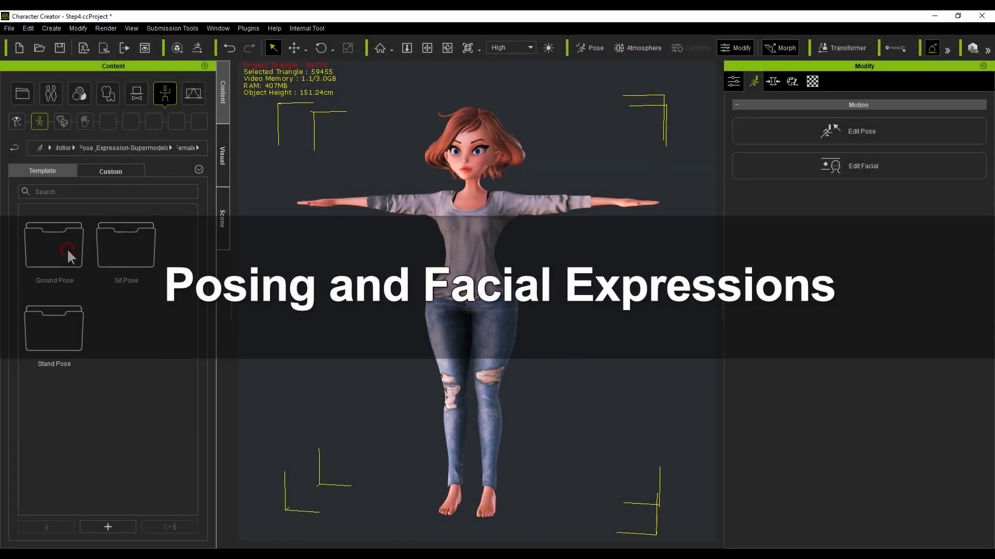
pyautogui.doubleClick(67, 249)
pyautogui.doubleClick(66, 251)
pyautogui.moveTo(196, 259); pyautogui.dragTo(218, 402)
pyautogui.doubleClick(74, 471)
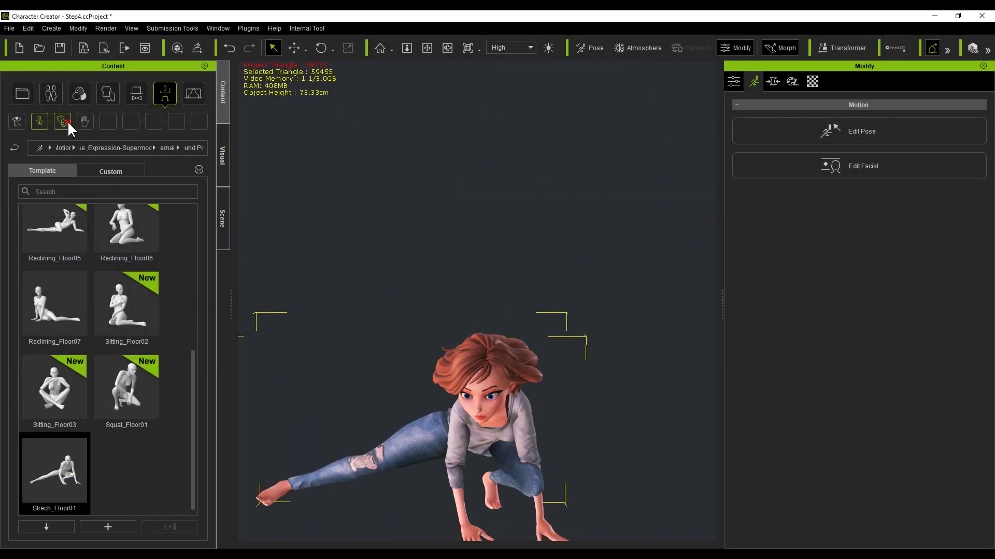
# Step: Apply the Pleasant facial expression from the female Pose_Expression-Supermodels library to the avatar
pyautogui.click(62, 121)
pyautogui.doubleClick(72, 325)
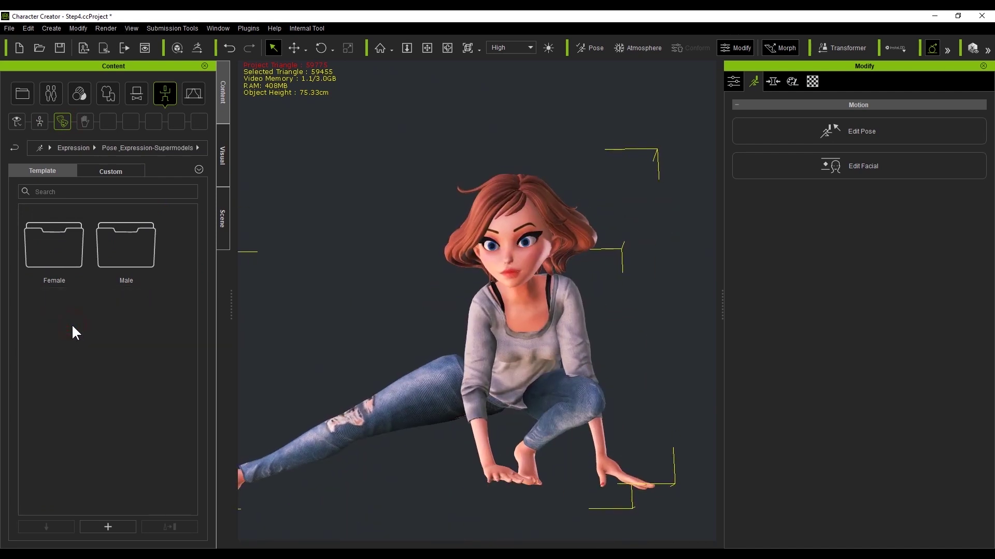
pyautogui.doubleClick(63, 249)
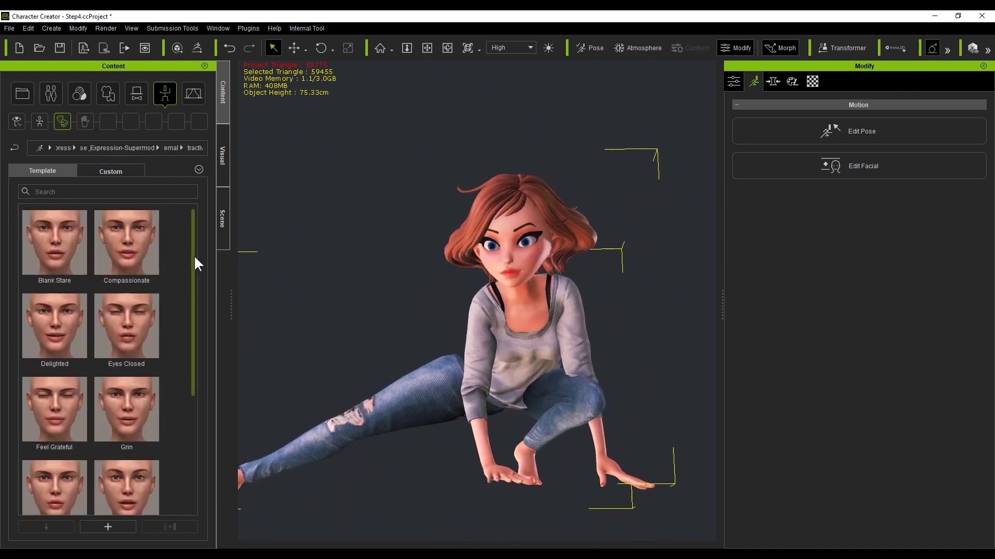
pyautogui.moveTo(193, 257); pyautogui.dragTo(193, 288)
pyautogui.doubleClick(151, 423)
# Step: Refine the pose with Edit Pose by moving the left knee and rotating the right foot
pyautogui.moveTo(570, 419); pyautogui.dragTo(598, 382, button='right')
pyautogui.scroll(-1, 598, 382)
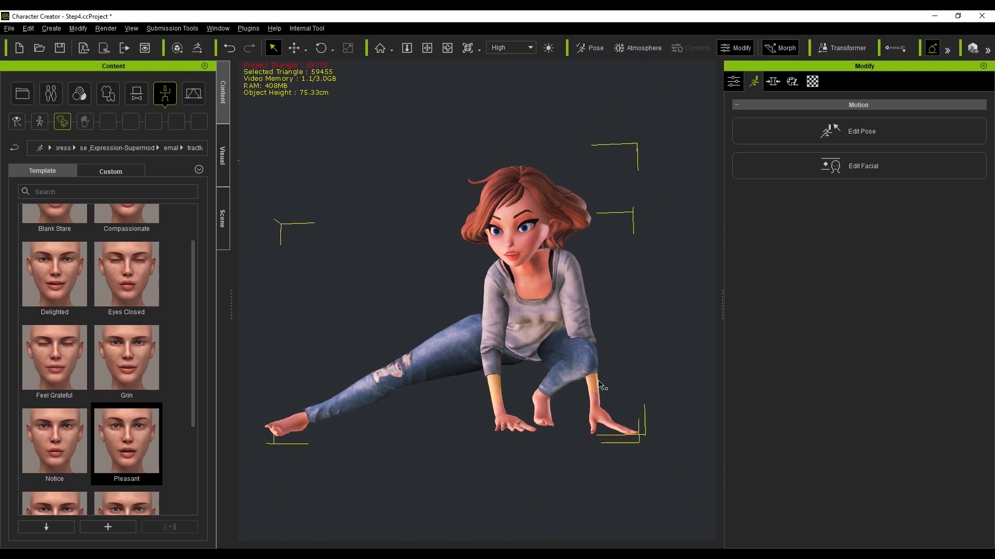
pyautogui.moveTo(598, 382); pyautogui.dragTo(611, 416, button='middle')
pyautogui.click(861, 135)
pyautogui.moveTo(814, 197); pyautogui.dragTo(810, 184)
pyautogui.click(767, 343)
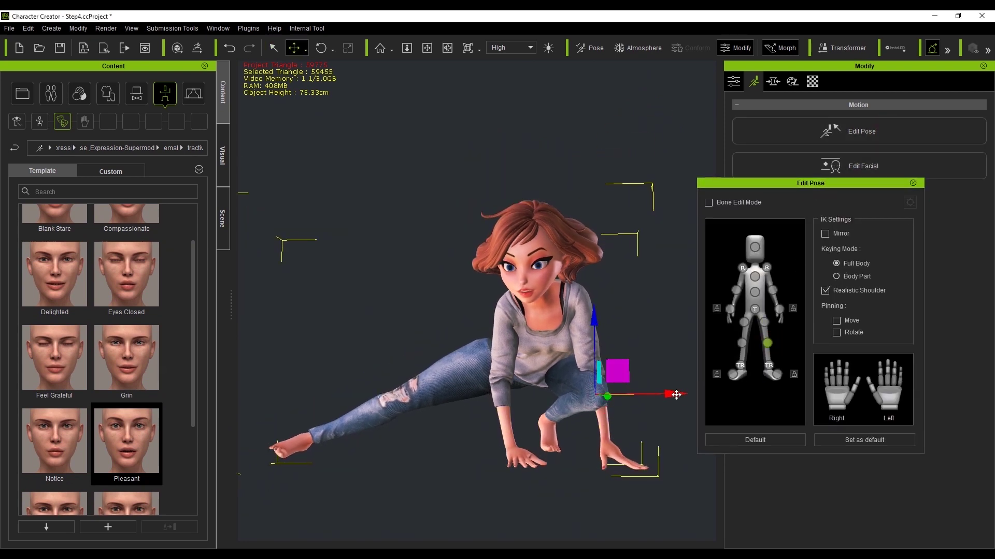
pyautogui.click(740, 365)
pyautogui.press('e')
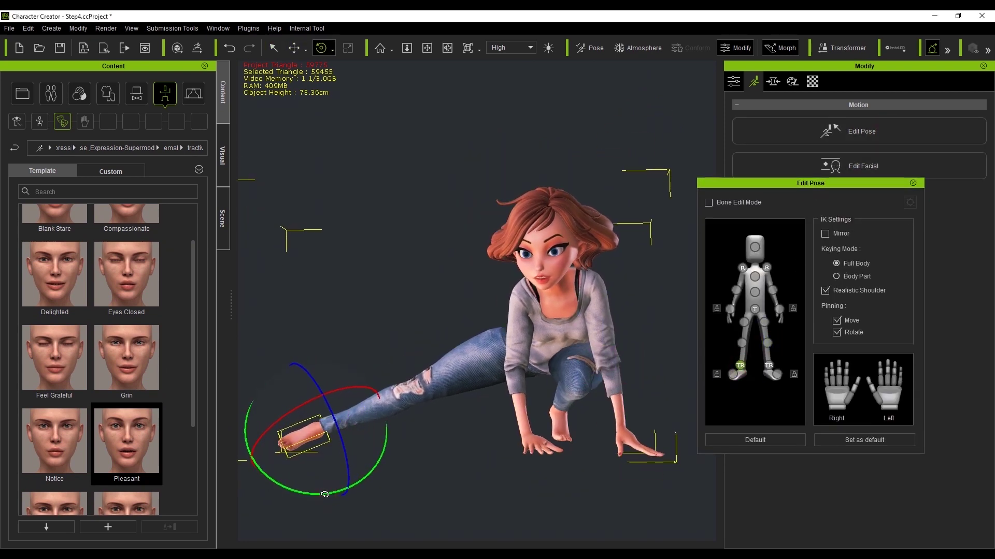
pyautogui.moveTo(324, 494); pyautogui.dragTo(333, 494)
# Step: Rotate the avatar's head sideways, finish pose editing and deselect the avatar
pyautogui.click(754, 247)
pyautogui.moveTo(543, 285); pyautogui.dragTo(589, 264)
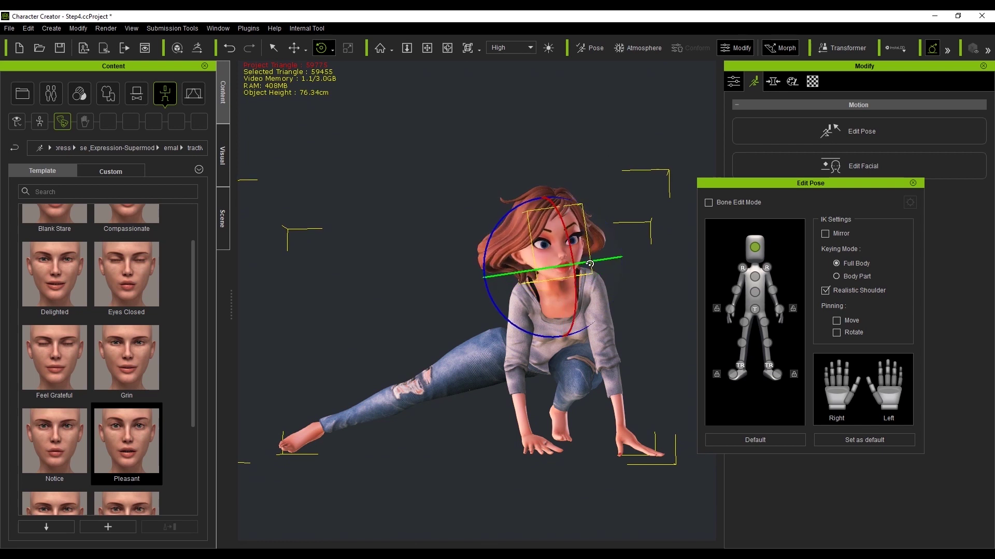
pyautogui.click(912, 183)
pyautogui.moveTo(665, 306); pyautogui.dragTo(657, 284, button='right')
pyautogui.click(622, 310)
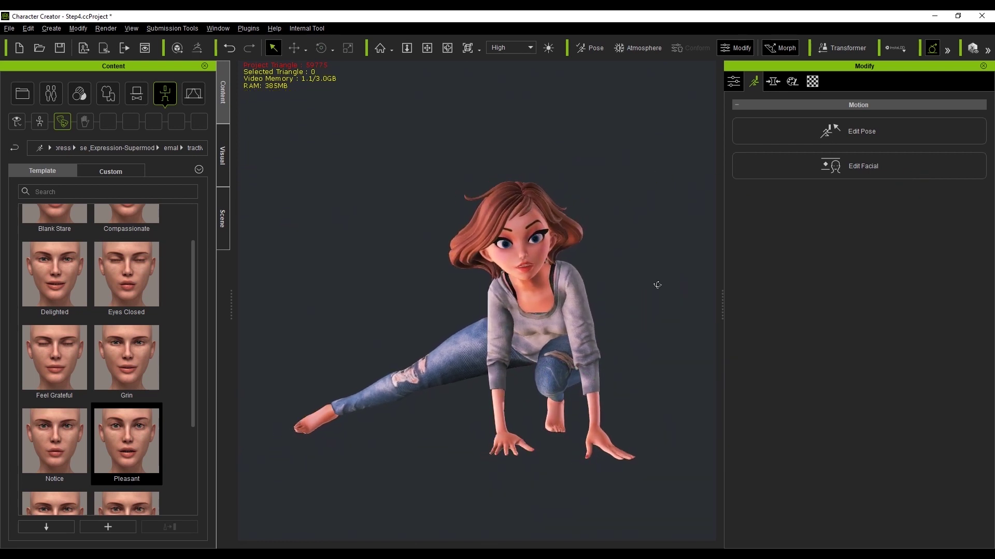
# Step: Redirect the avatar's eyes with the Edit Facial muscle controls, clear the muscle selection and finish facial editing
pyautogui.click(850, 163)
pyautogui.click(766, 324)
pyautogui.moveTo(677, 282); pyautogui.dragTo(752, 282)
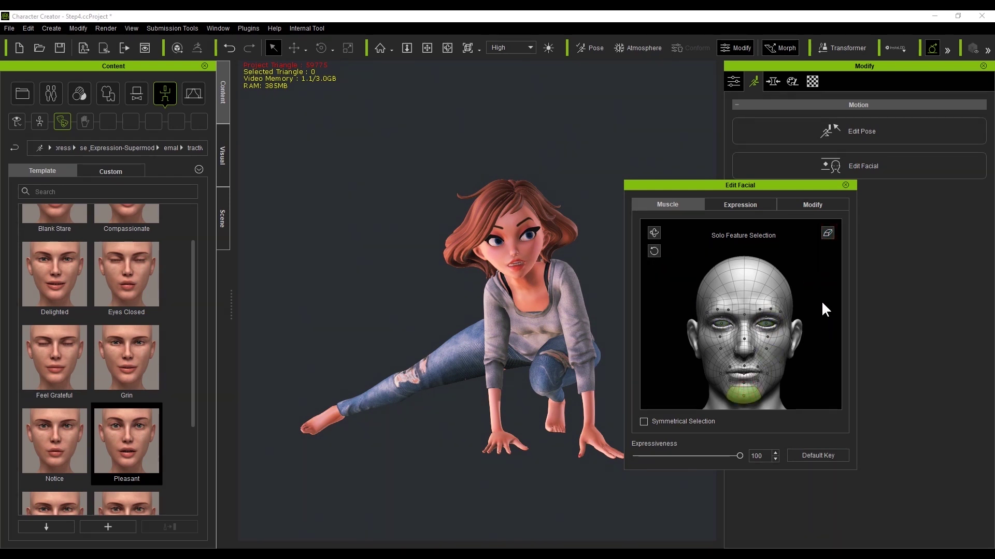
pyautogui.click(827, 232)
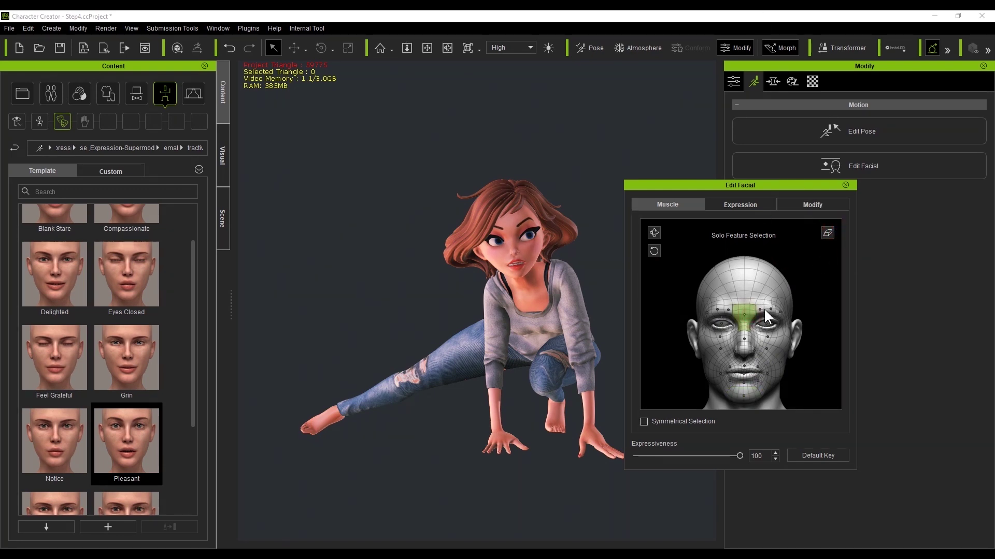
pyautogui.click(845, 185)
pyautogui.moveTo(539, 310); pyautogui.dragTo(572, 301, button='right')
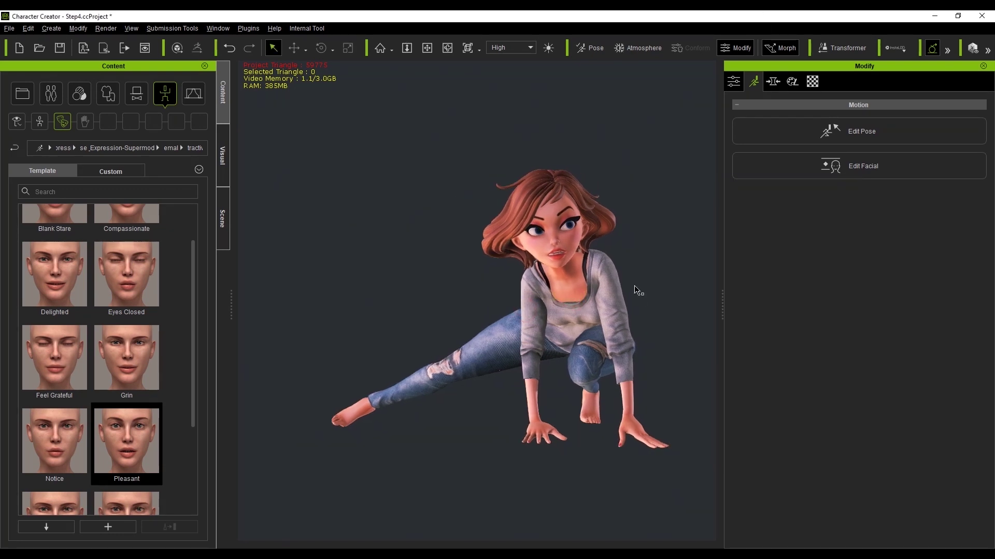
pyautogui.moveTo(635, 289); pyautogui.dragTo(601, 314, button='right')
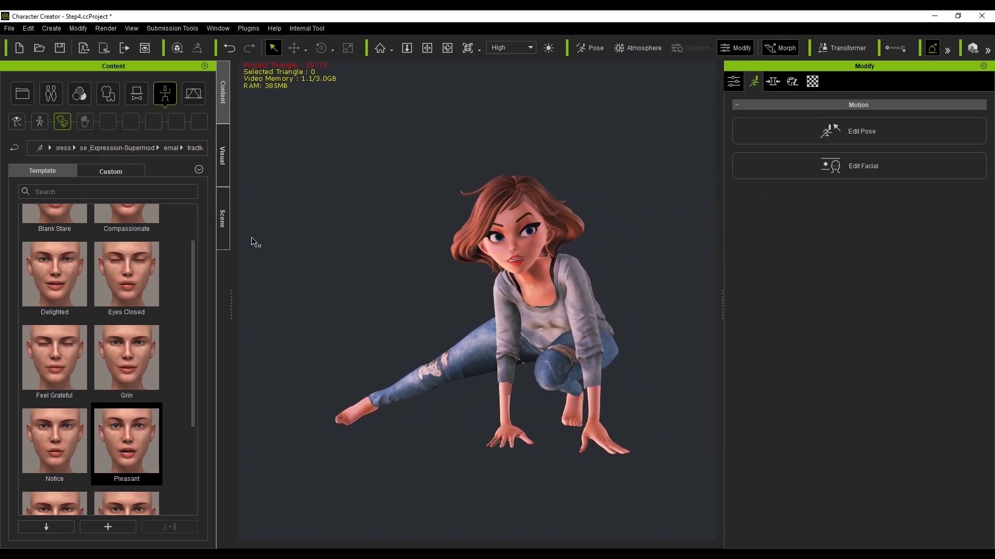
# Step: Send all the avatar's body, hair and clothing meshes to ZBrush through GoZ with the Relink template and Use Current Pose enabled
pyautogui.click(223, 218)
pyautogui.click(24, 186)
pyautogui.click(48, 209)
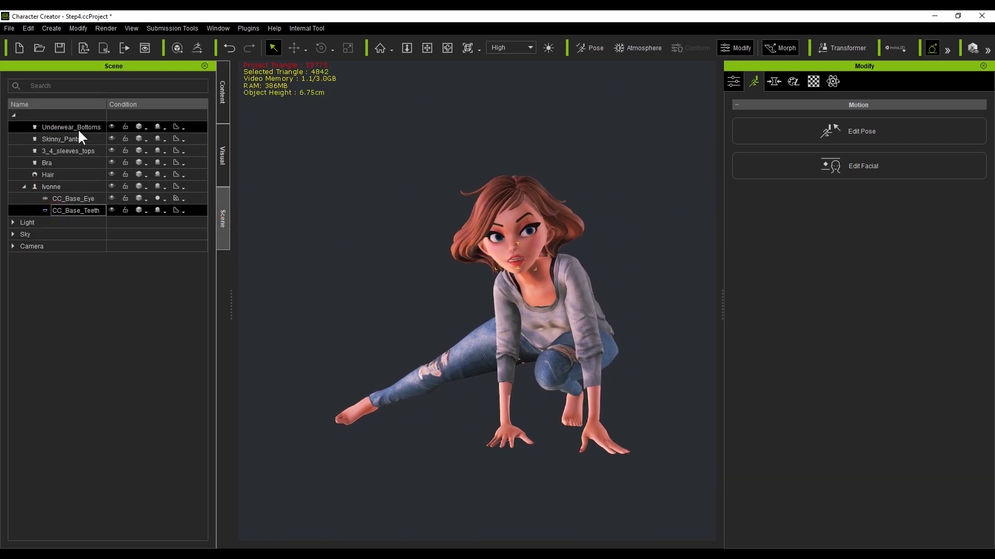
pyautogui.keyDown('shift'); pyautogui.click(77, 129); pyautogui.keyUp('shift')
pyautogui.click(196, 46)
pyautogui.click(303, 92)
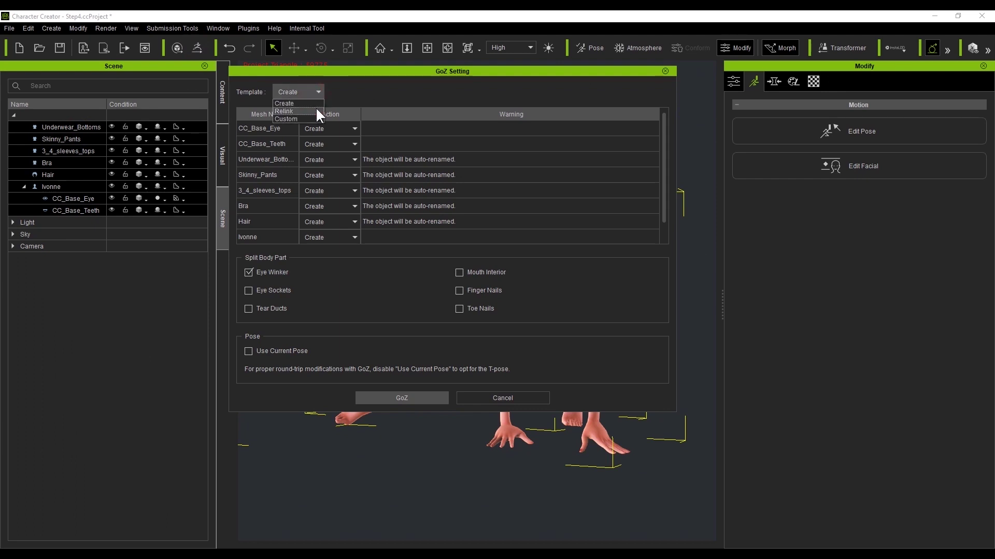
pyautogui.click(316, 111)
pyautogui.click(297, 348)
pyautogui.click(421, 396)
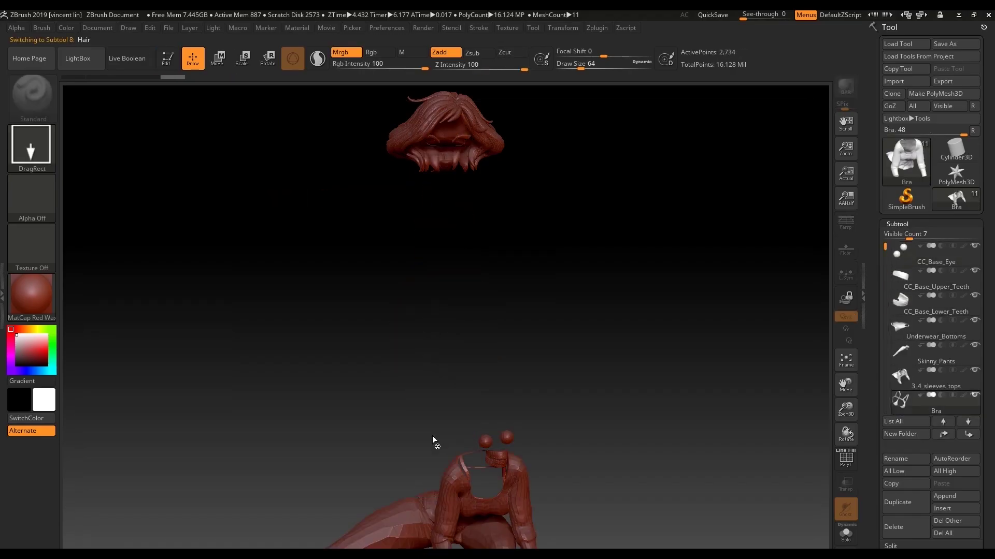
# Step: Place the posed model in the ZBrush canvas, activate the 3_4_sleeves_tops subtool and show the CC_Base_Body subtool
pyautogui.moveTo(637, 344); pyautogui.dragTo(710, 371)
pyautogui.click(903, 283)
pyautogui.click(975, 395)
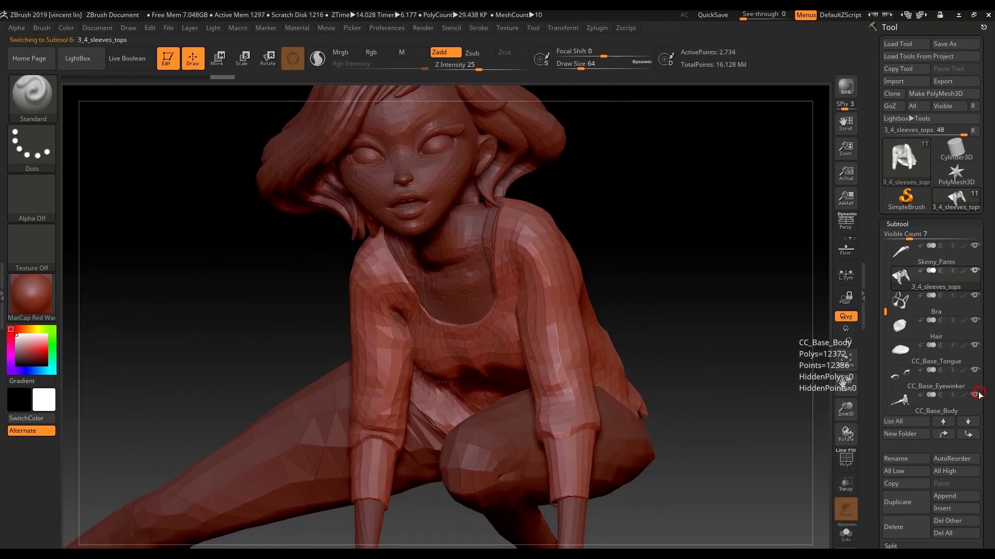
# Step: Select the Clay brush and sculpt short strokes near the shoulder of the 3_4_sleeves_tops sleeve
pyautogui.click(32, 99)
pyautogui.click(110, 112)
pyautogui.keyDown('ctrl'); pyautogui.moveTo(469, 233); pyautogui.dragTo(481, 285, button='right'); pyautogui.keyUp('ctrl')
pyautogui.moveTo(415, 275); pyautogui.dragTo(402, 262)
pyautogui.moveTo(417, 272); pyautogui.dragTo(399, 259)
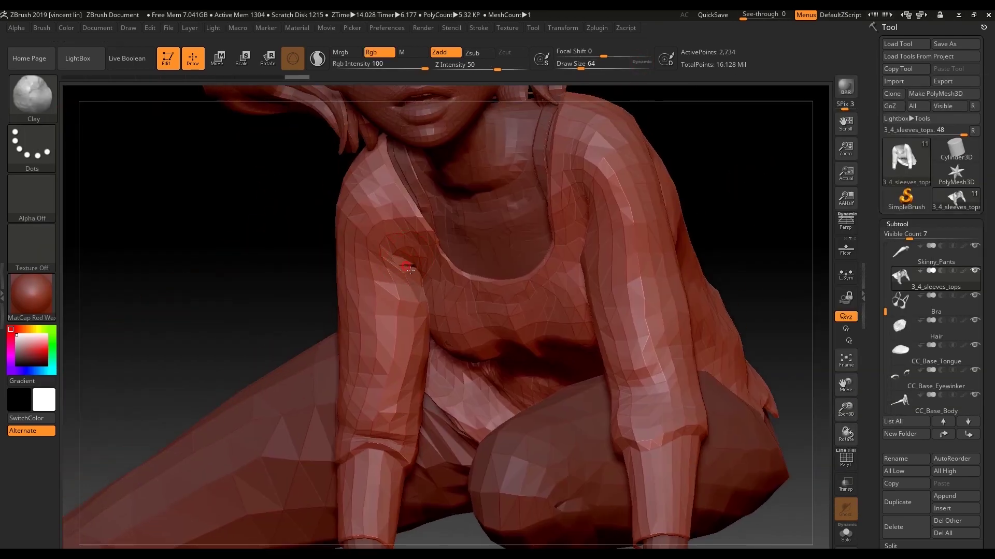
# Step: Switch all subtools to their highest subdivision level and view the whole crouching figure
pyautogui.keyDown('ctrl'); pyautogui.moveTo(707, 342); pyautogui.dragTo(723, 284, button='right'); pyautogui.keyUp('ctrl')
pyautogui.click(962, 473)
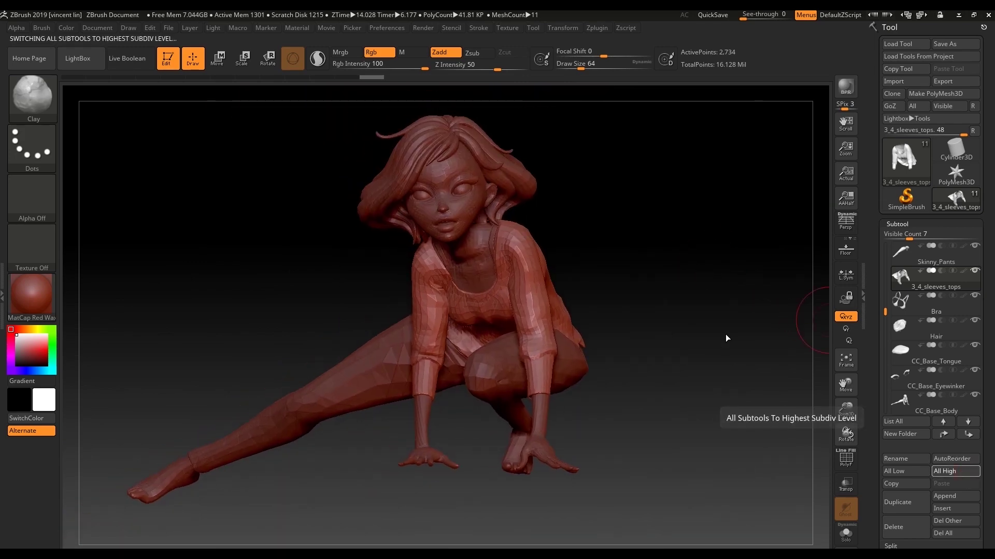
pyautogui.moveTo(717, 327); pyautogui.dragTo(722, 316)
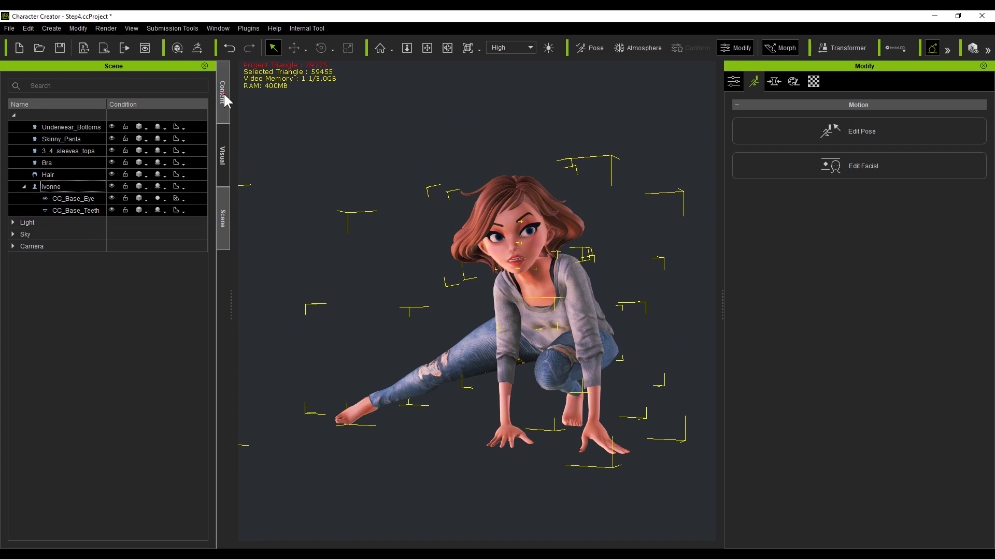
# Step: Return to Character Creator and apply the Kneeling_Barstool02 pose from the Pose_Expression-Supermodels library to the avatar
pyautogui.click(223, 94)
pyautogui.doubleClick(155, 264)
pyautogui.scroll(4, 589, 244)
pyautogui.keyDown('alt'); pyautogui.moveTo(589, 244); pyautogui.dragTo(655, 319); pyautogui.keyUp('alt')
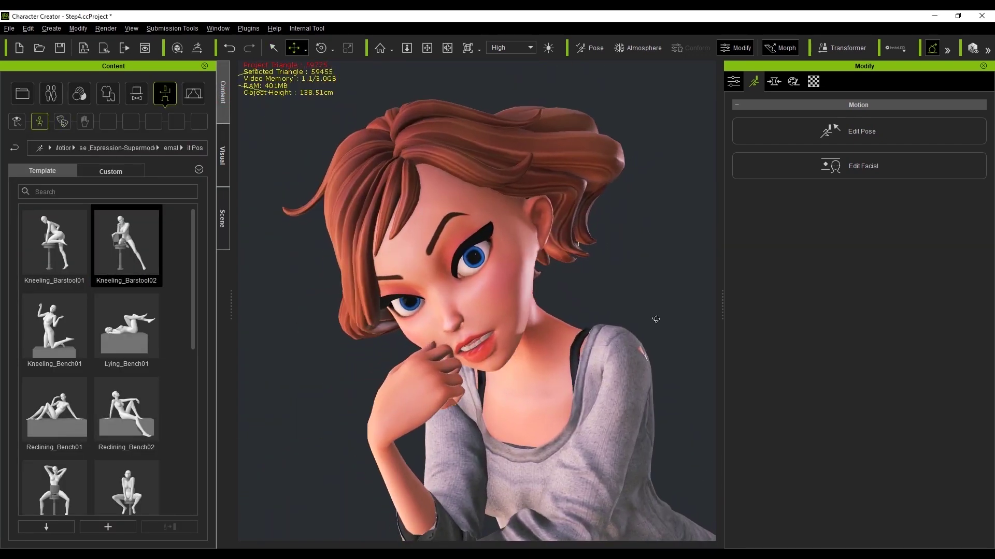
# Step: Open the Edit Facial expression presets, choose the 03-Angry style and apply Angry_8 followed by Angry_9
pyautogui.click(862, 166)
pyautogui.click(739, 205)
pyautogui.click(767, 225)
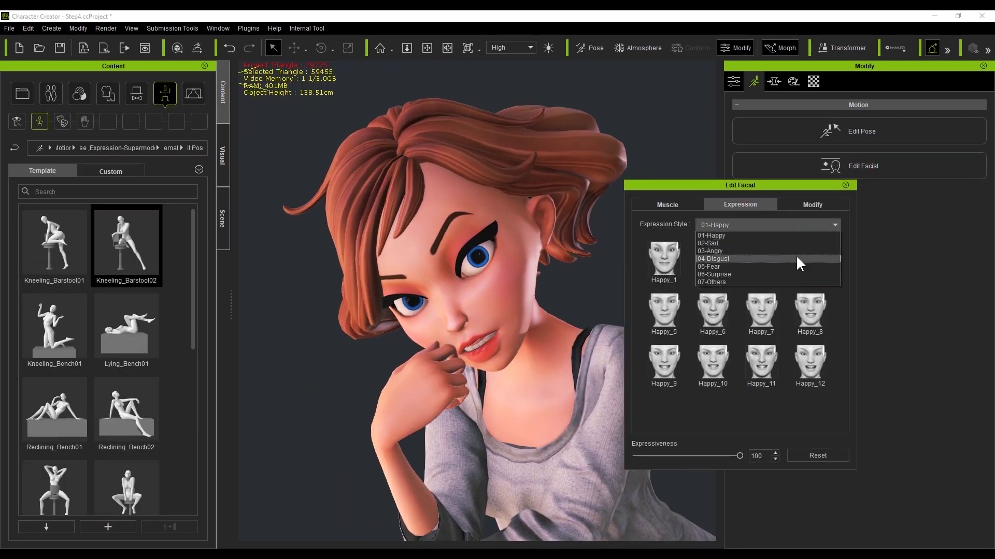
pyautogui.click(798, 251)
pyautogui.click(811, 311)
pyautogui.click(666, 357)
# Step: Switch the expression style to 06-Surprise and apply a different preset expression to the avatar's face
pyautogui.click(785, 224)
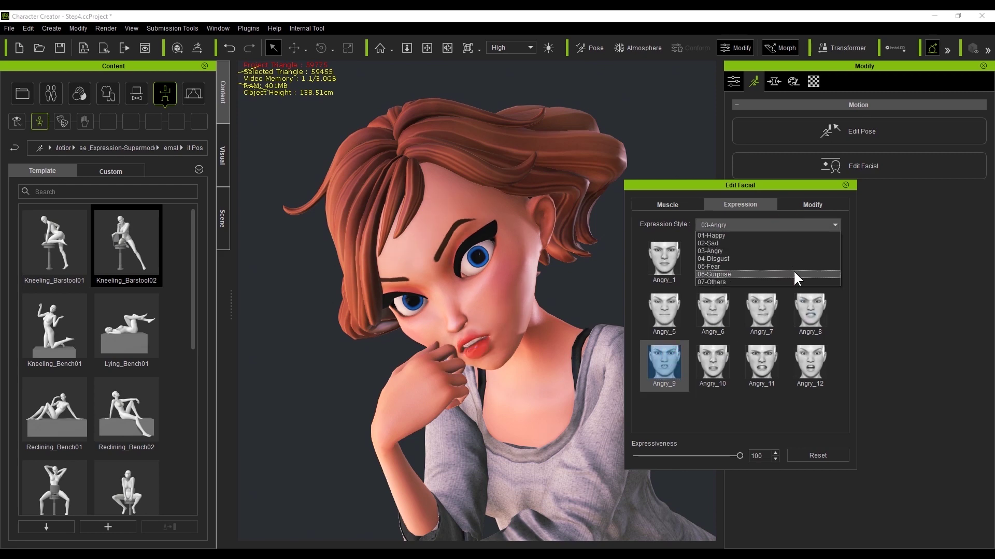
pyautogui.click(794, 274)
pyautogui.click(712, 259)
pyautogui.click(761, 363)
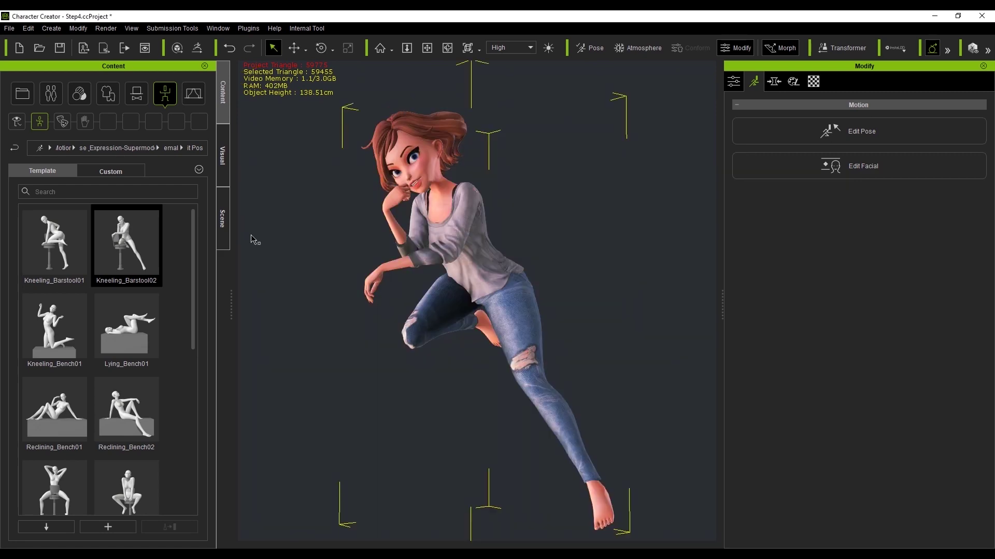
# Step: Select every avatar mesh in the scene and send the kneeling pose to ZBrush through GoZ with the Relink template
pyautogui.click(222, 223)
pyautogui.click(81, 211)
pyautogui.keyDown('shift'); pyautogui.click(82, 127); pyautogui.keyUp('shift')
pyautogui.click(198, 49)
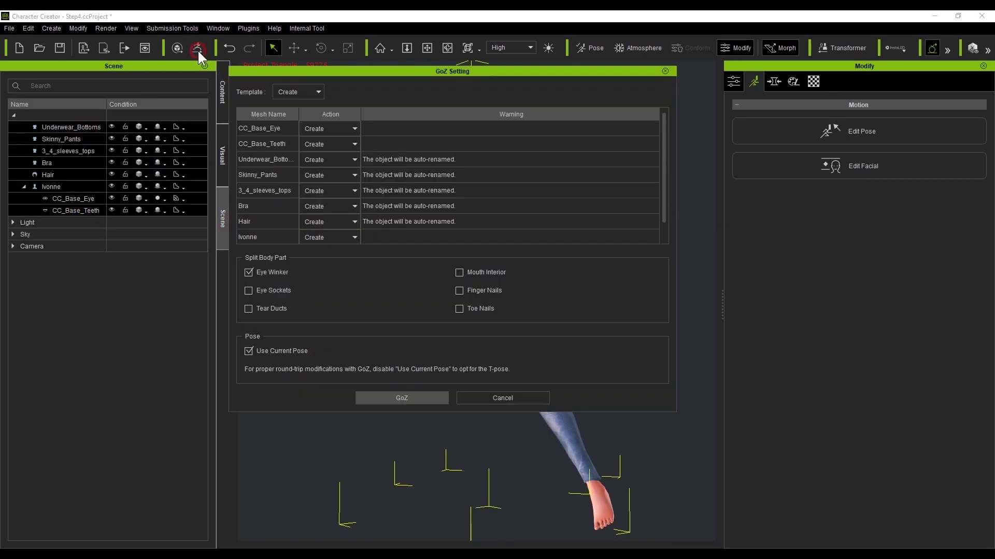
pyautogui.click(300, 91)
pyautogui.click(306, 104)
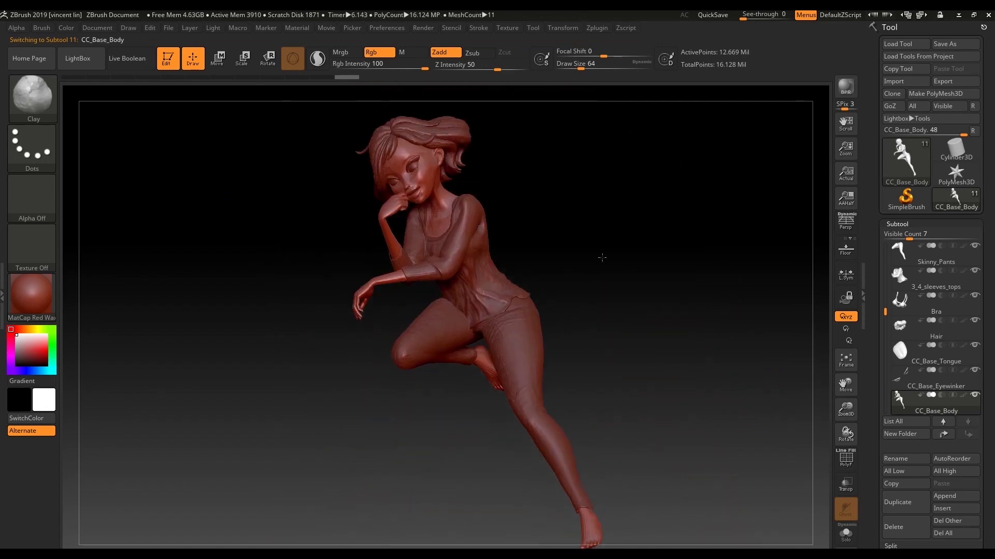
pyautogui.keyDown('alt'); pyautogui.moveTo(627, 339); pyautogui.dragTo(622, 332); pyautogui.keyUp('alt')
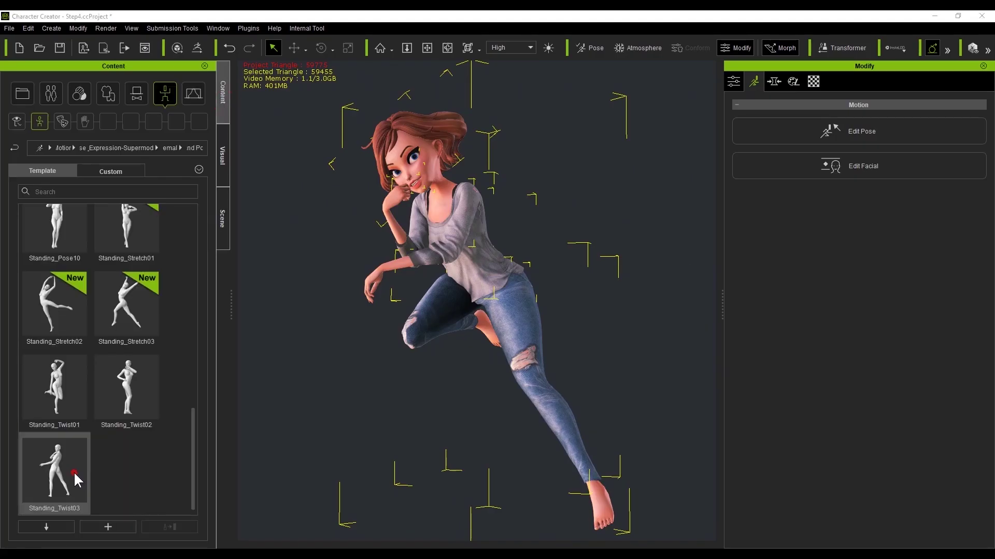
# Step: Apply the Standing_Twist03 pose and the Play Dumb expression from the Cute collection to the avatar in Character Creator
pyautogui.doubleClick(74, 471)
pyautogui.moveTo(299, 205); pyautogui.dragTo(508, 188, button='right')
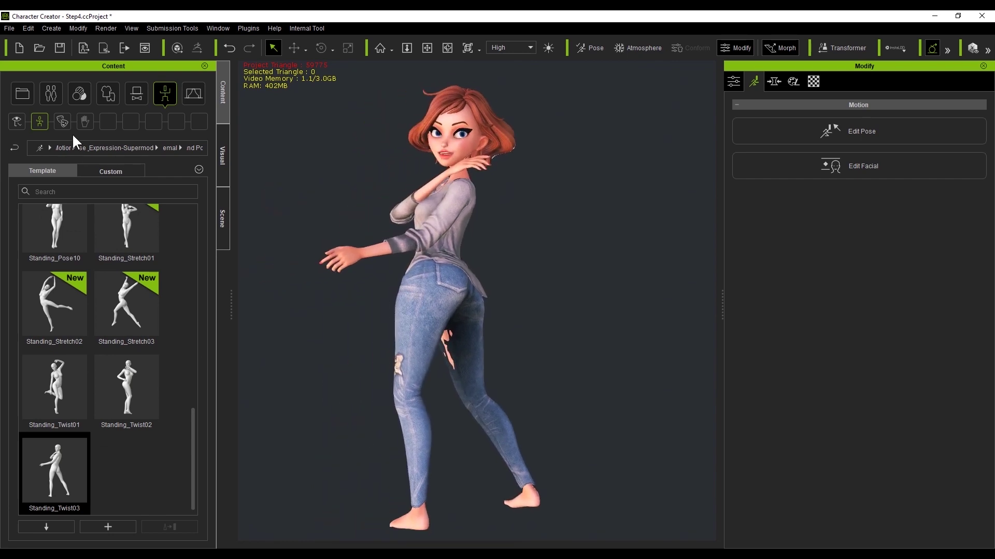
pyautogui.click(62, 121)
pyautogui.doubleClick(138, 410)
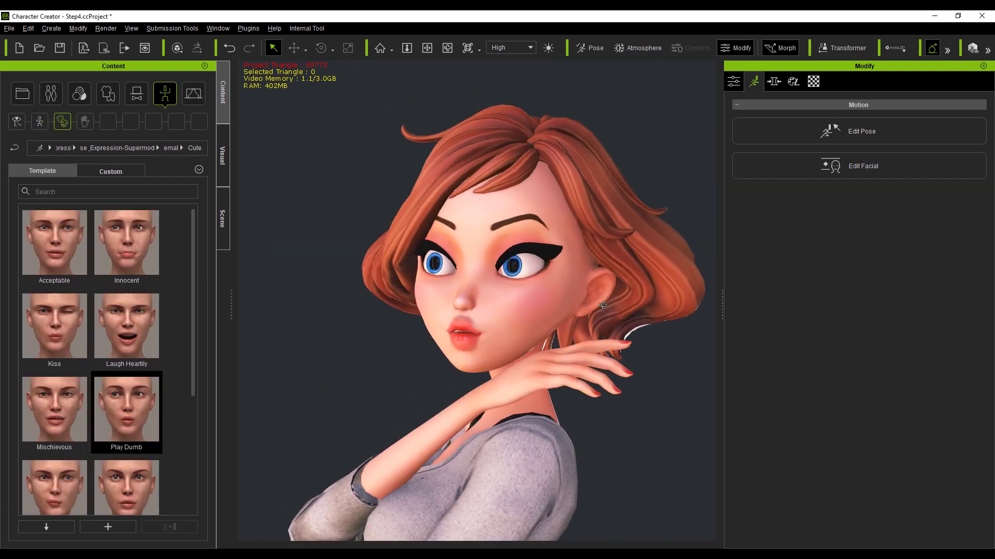
# Step: Redirect the avatar's gaze sideways with the Edit Facial muscle controls and set Eyes Blink to 32
pyautogui.click(881, 167)
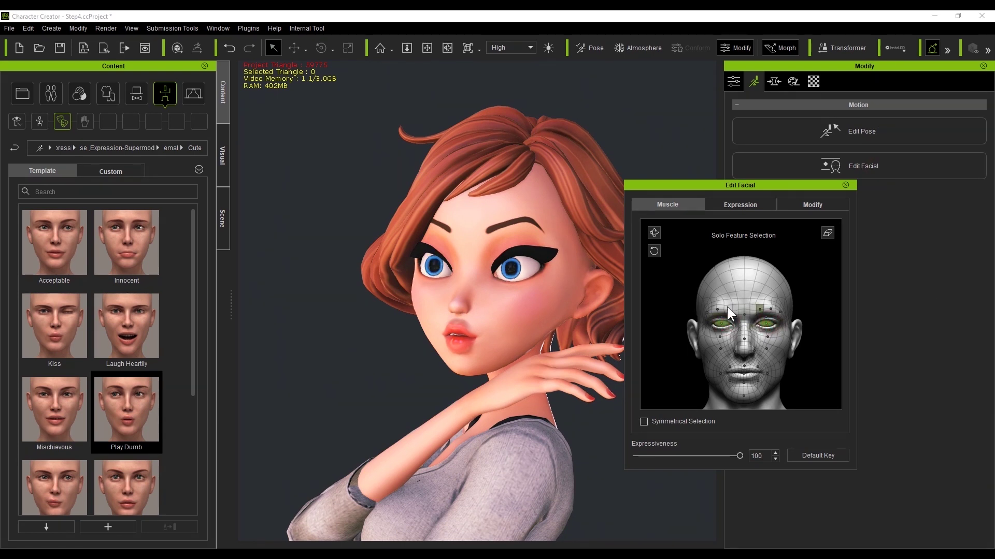
pyautogui.moveTo(728, 311); pyautogui.dragTo(831, 303)
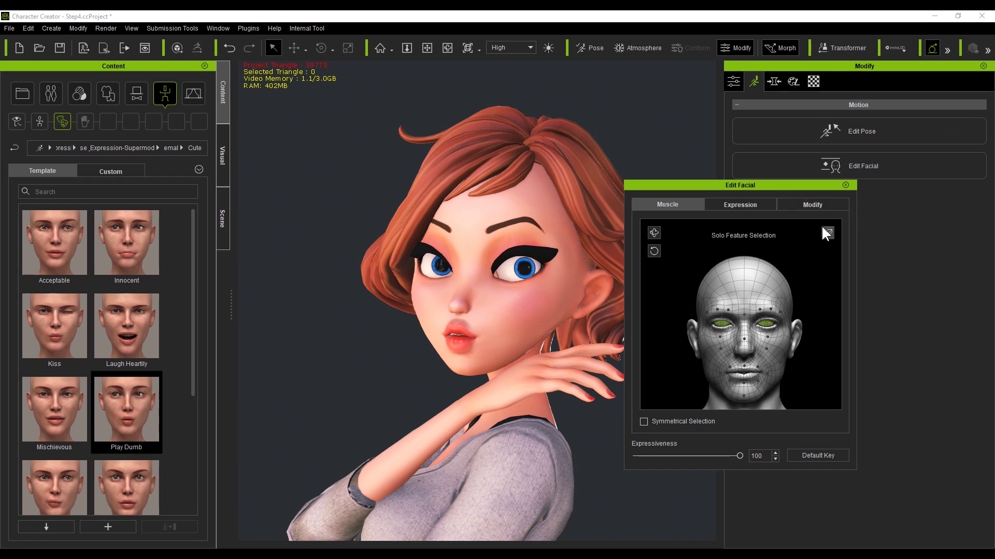
pyautogui.click(812, 204)
pyautogui.click(725, 216)
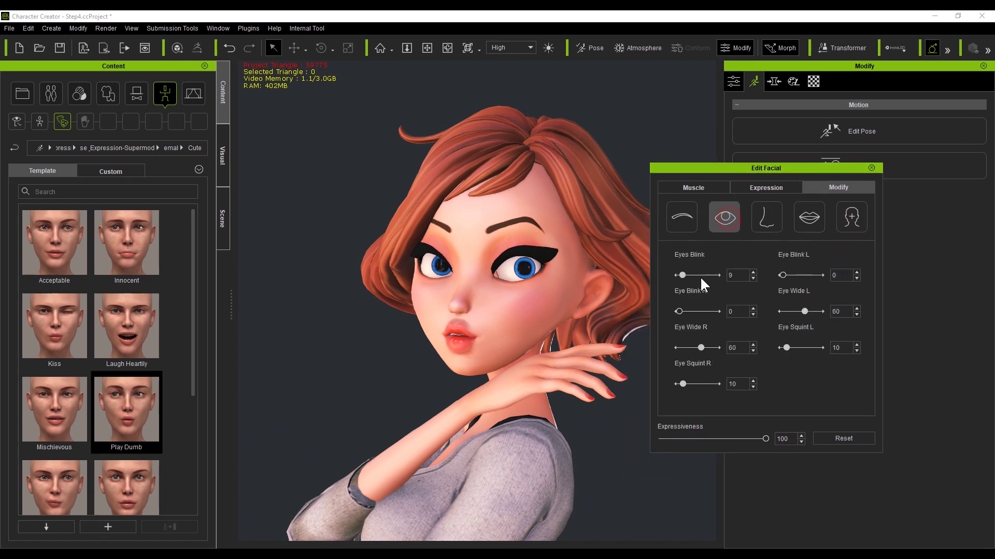
pyautogui.moveTo(685, 275); pyautogui.dragTo(693, 275)
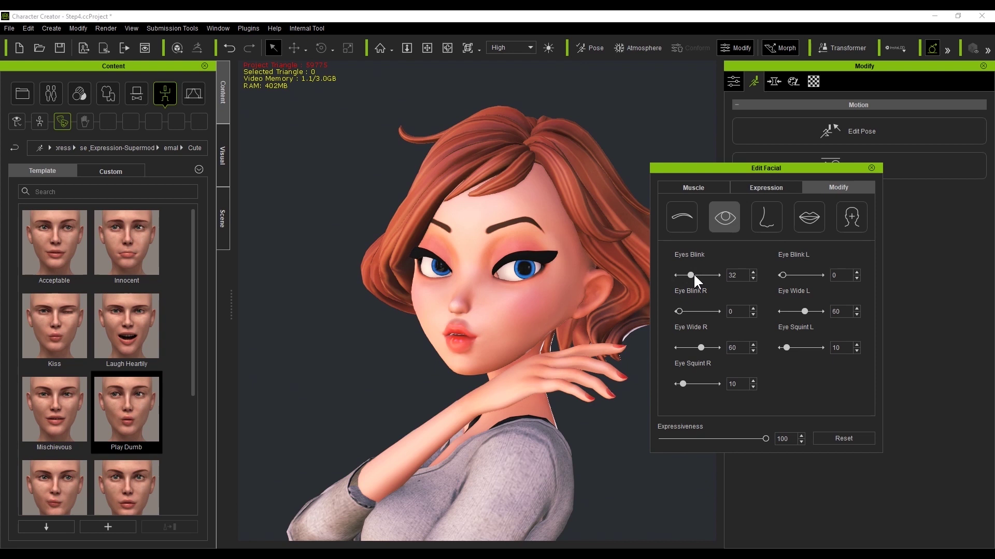
# Step: Set Mouth Smile to 36 and Mouth Blow to 30 in the facial mouth modifiers, and close Edit Facial
pyautogui.click(806, 223)
pyautogui.moveTo(682, 275); pyautogui.dragTo(694, 275)
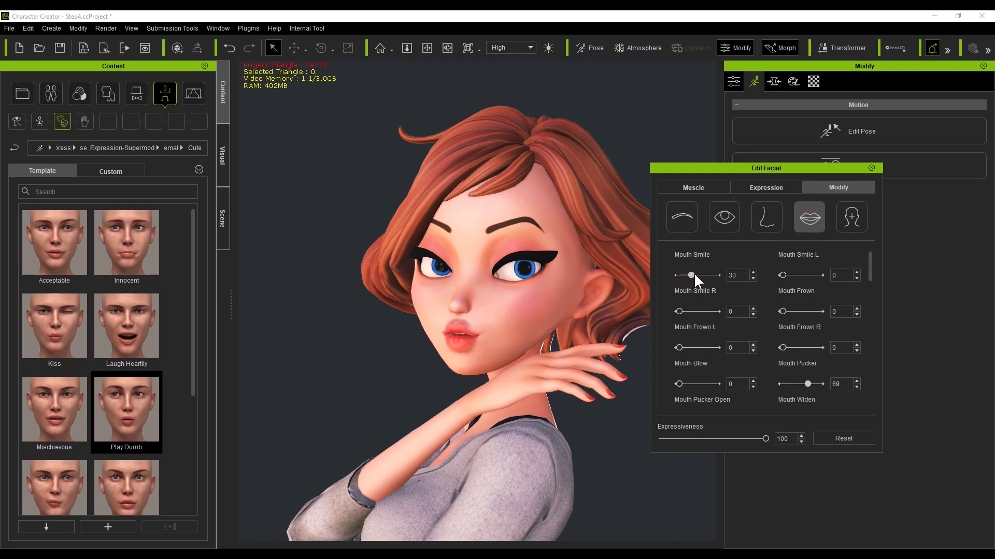
pyautogui.moveTo(681, 384); pyautogui.dragTo(692, 384)
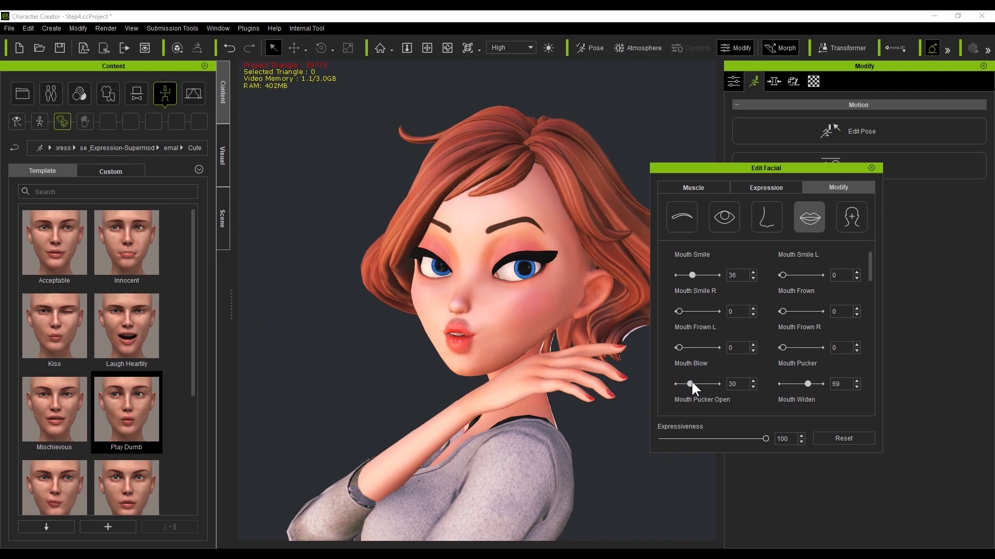
pyautogui.click(871, 167)
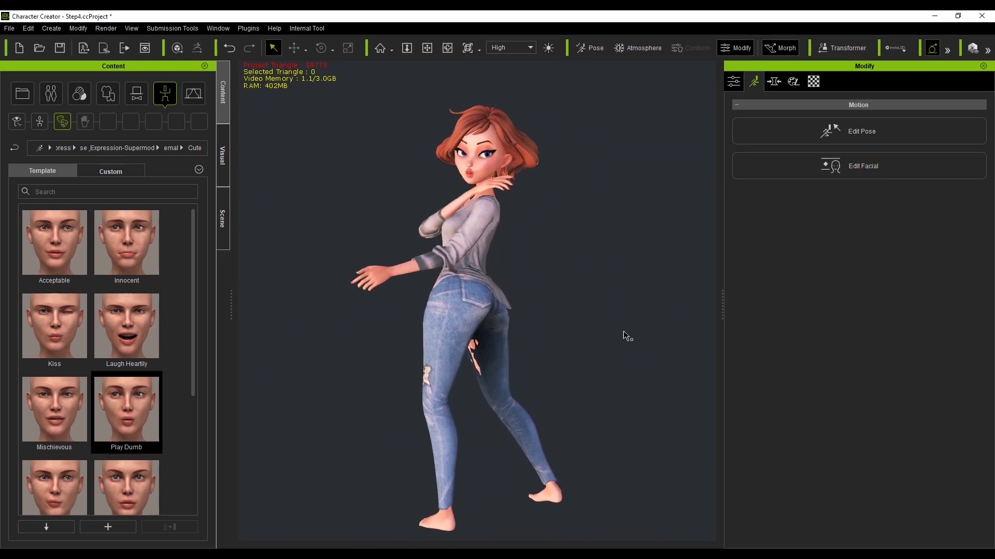
# Step: Relink all the avatar's meshes in the standing twist pose to ZBrush through GoZ and inspect the sculpted figure
pyautogui.click(223, 219)
pyautogui.keyDown('shift'); pyautogui.click(71, 128); pyautogui.keyUp('shift')
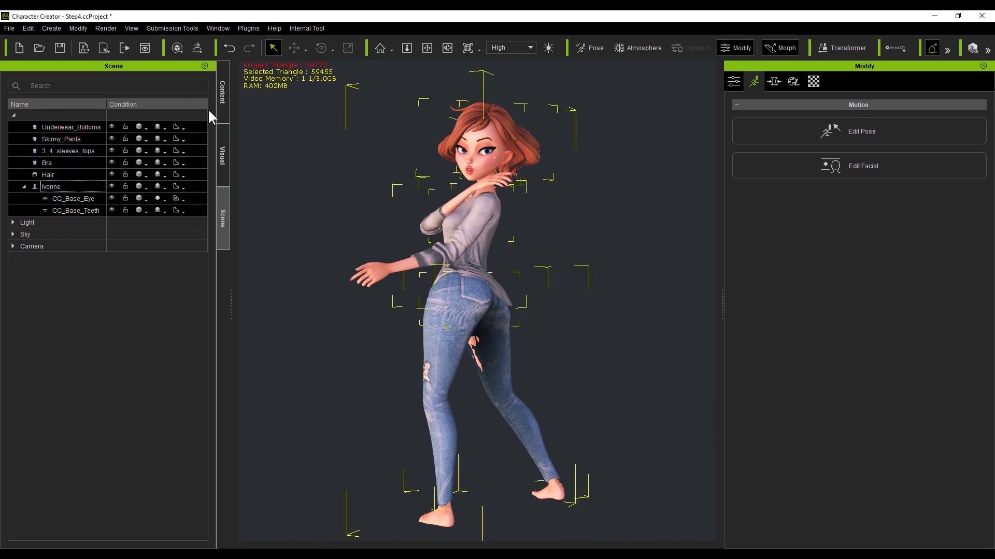
pyautogui.click(196, 47)
pyautogui.click(305, 91)
pyautogui.click(305, 109)
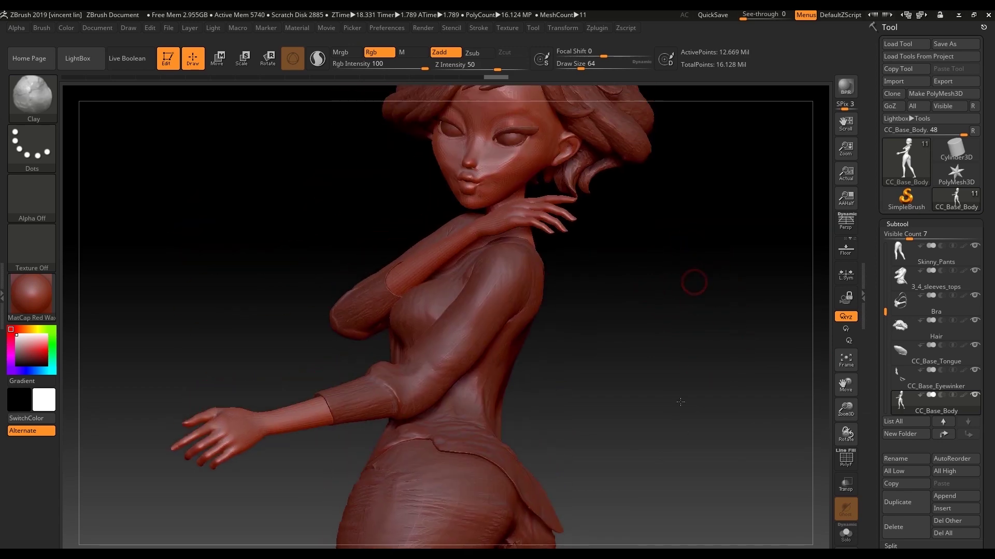
pyautogui.moveTo(686, 350)
pyautogui.mouseDown()
pyautogui.moveTo(701, 352)
pyautogui.moveTo(646, 407)
pyautogui.moveTo(655, 281)
pyautogui.mouseUp()
pyautogui.moveTo(672, 326); pyautogui.dragTo(713, 349)
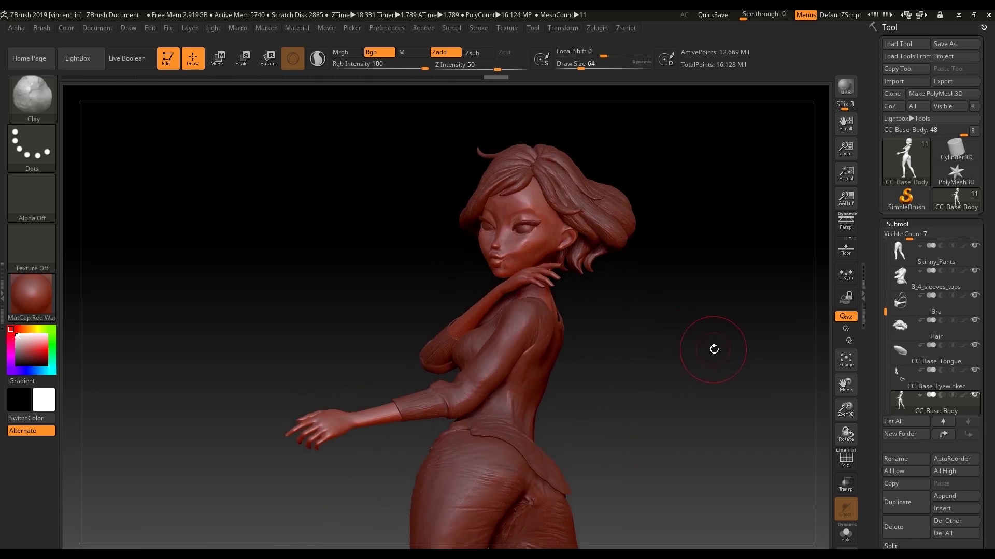